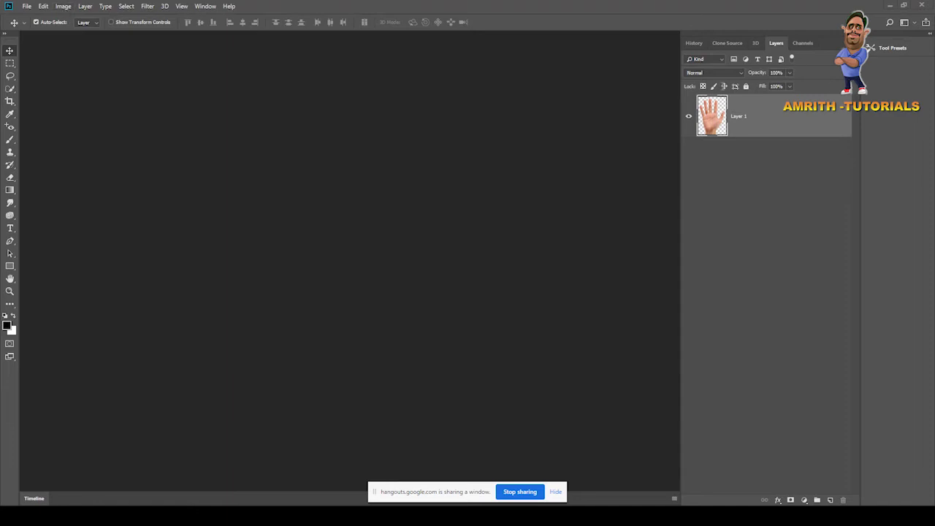
Step: Drag the Layers panel group out of the side dock so it floats over the workspace
drag(812, 43, 719, 66)
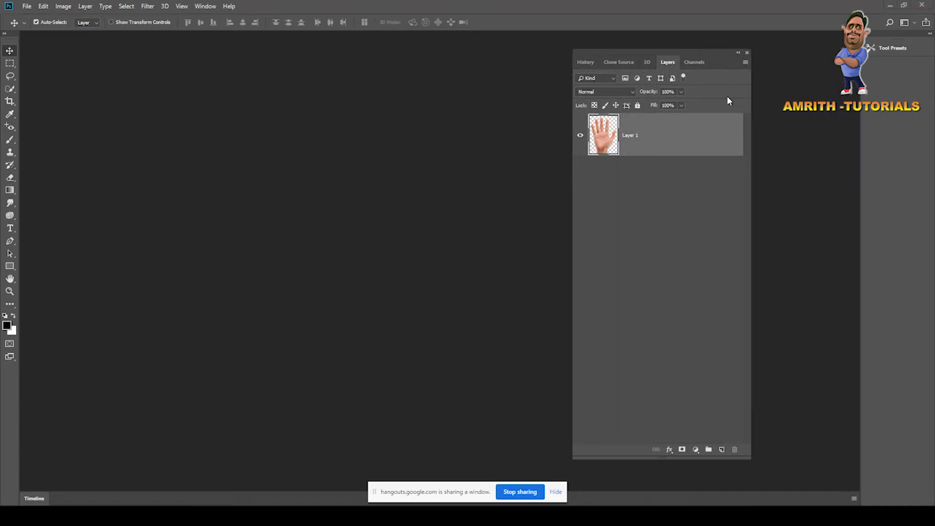
Step: Create a new 1920×1080 px white document
click(29, 9)
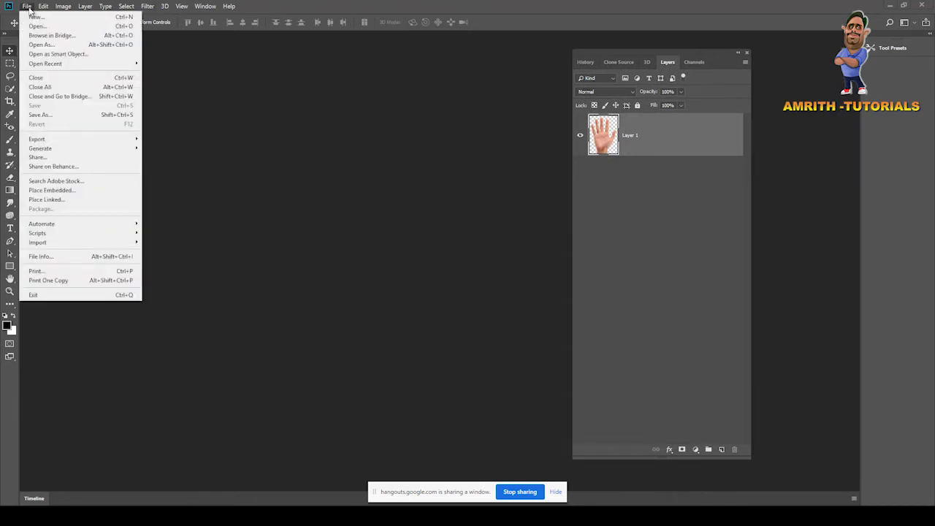
click(33, 17)
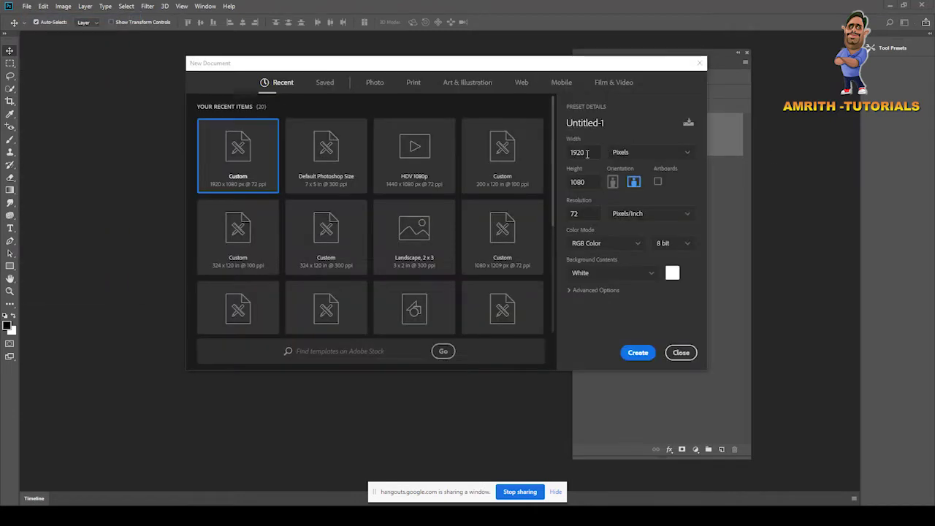
drag(340, 68, 297, 58)
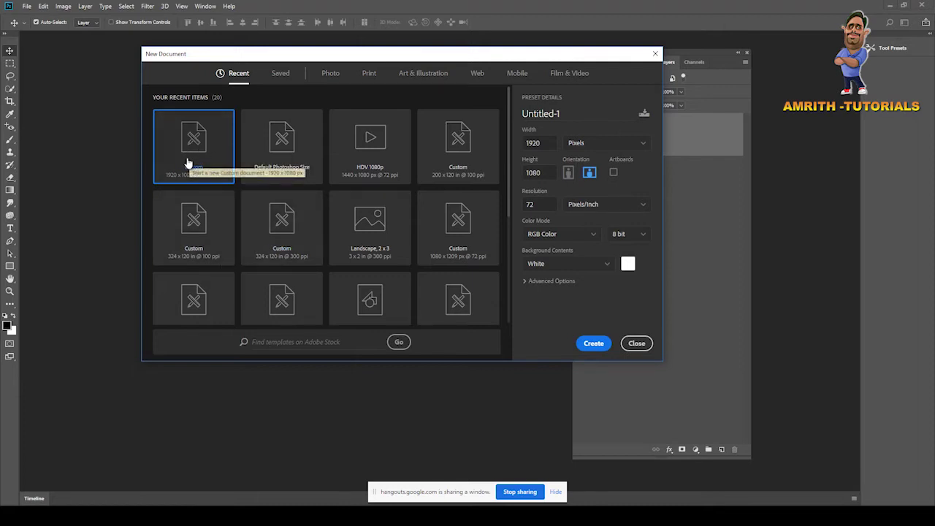
click(590, 342)
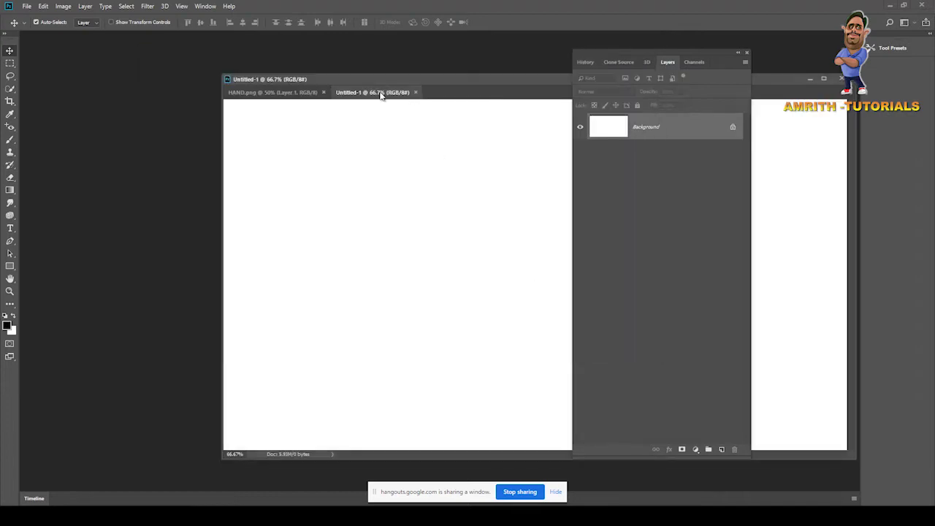
Step: Close HAND.png and rearrange the document window and floating Layers panel
click(267, 92)
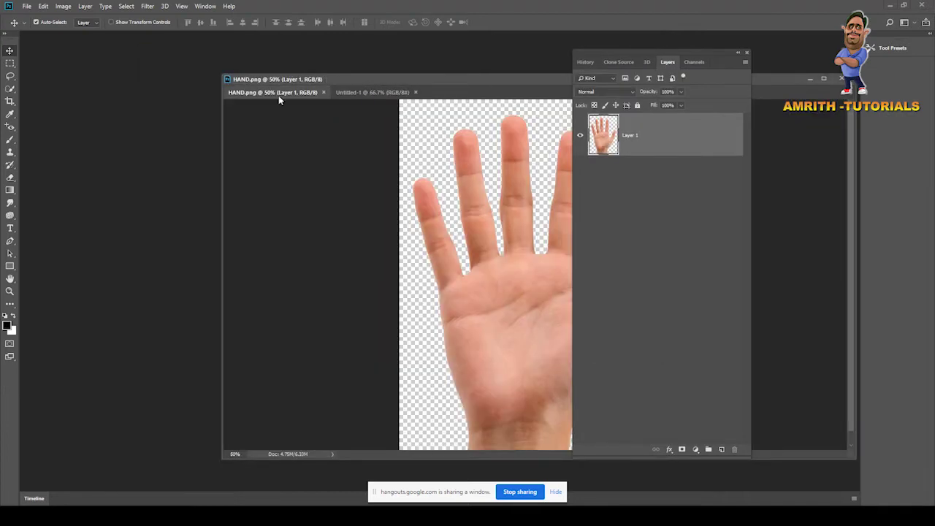
click(323, 92)
drag(367, 92, 234, 62)
drag(655, 50, 808, 52)
drag(553, 64, 461, 69)
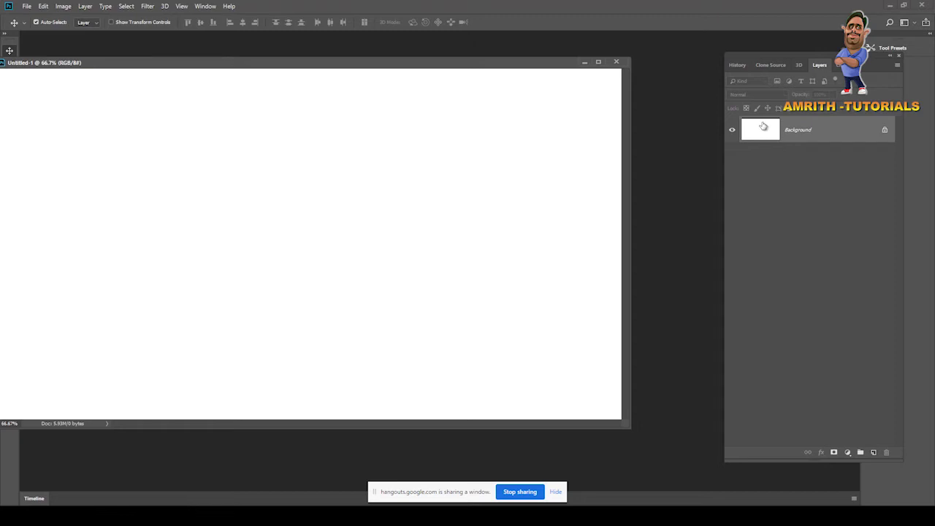
Step: Convert the locked Background into a regular Layer 0
double_click(835, 133)
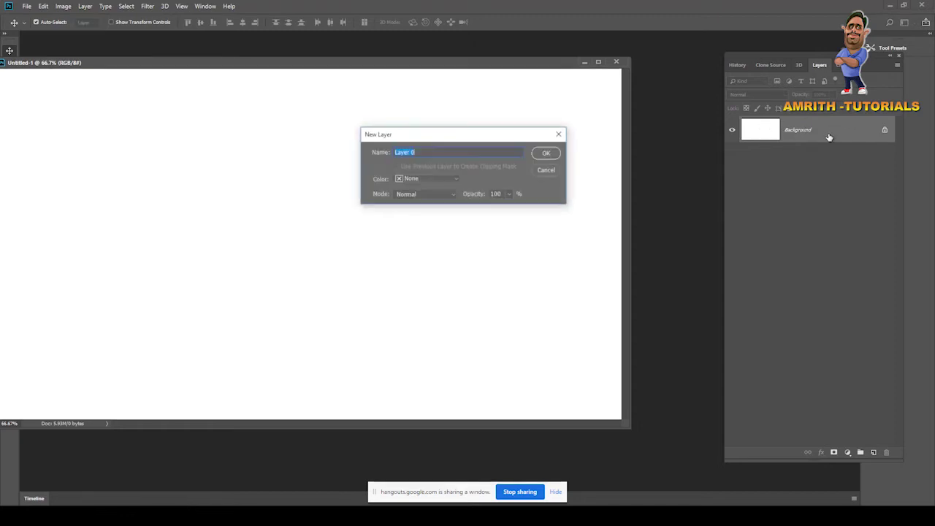
click(547, 154)
drag(361, 62, 415, 65)
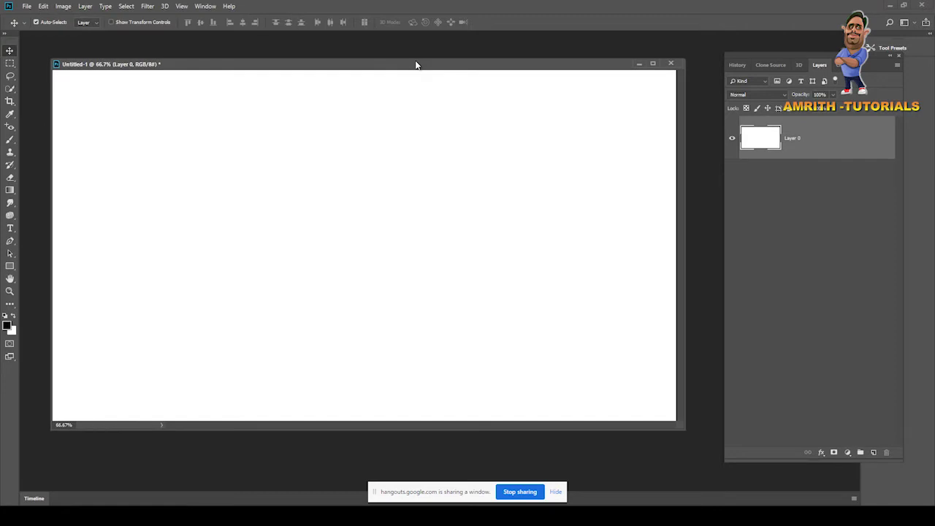
Step: Add a Gradient Fill layer set to Radial, reversed, at about 297% scale
click(848, 453)
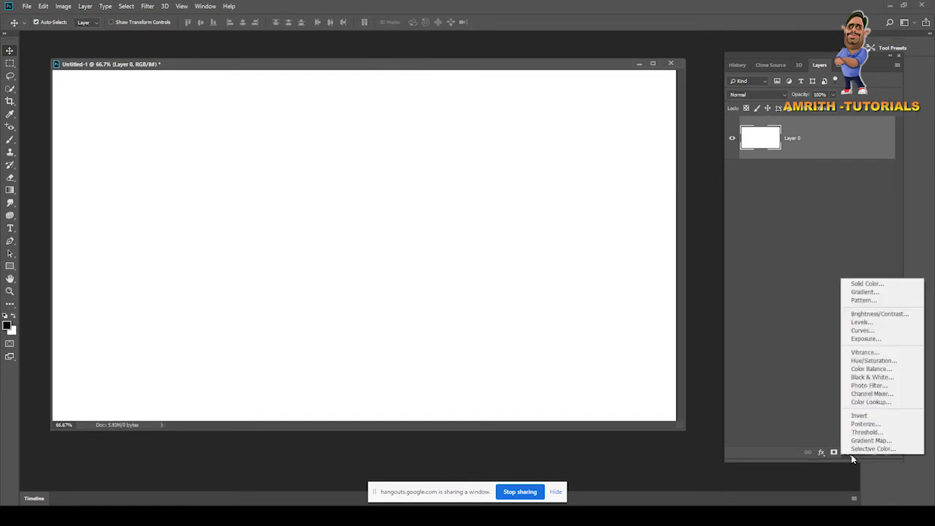
click(862, 292)
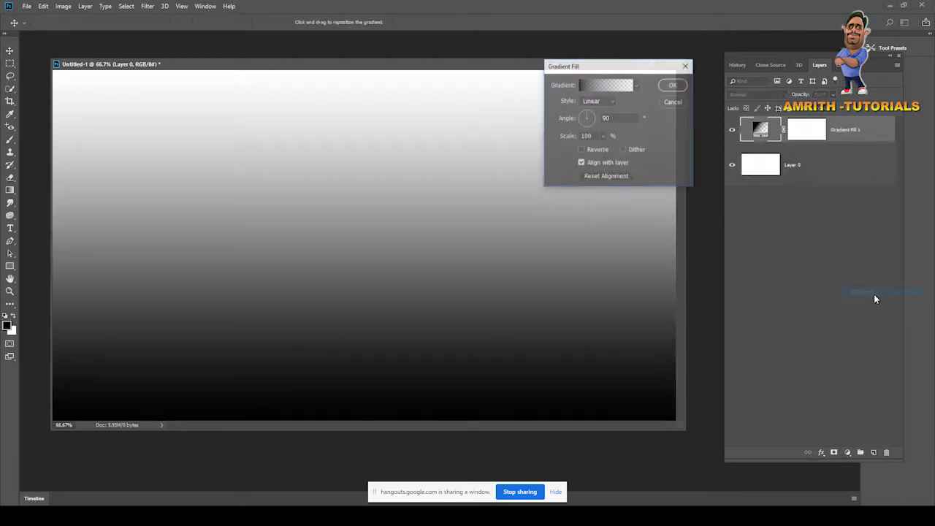
click(595, 102)
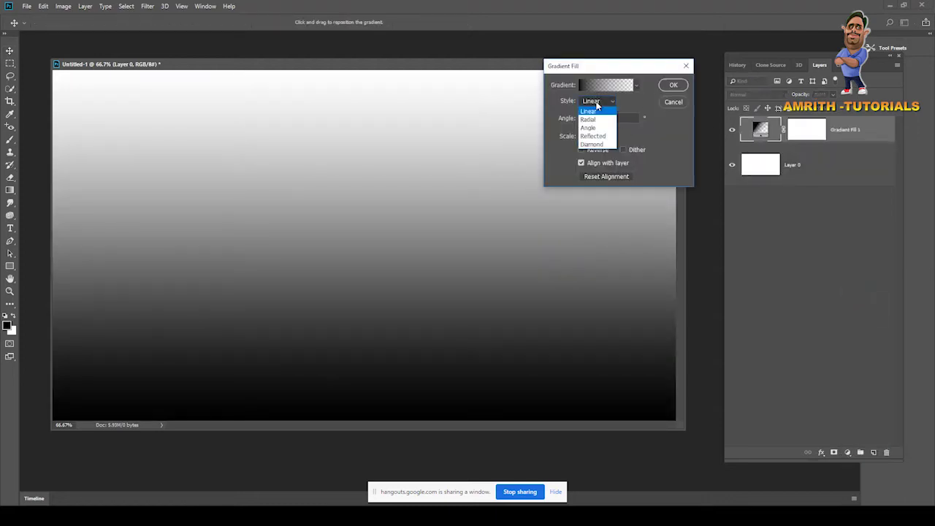
click(591, 117)
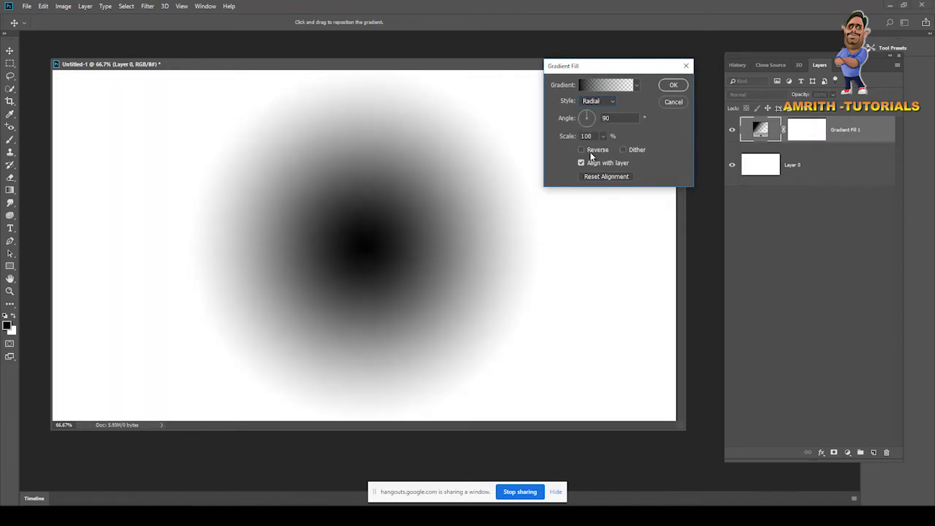
click(582, 150)
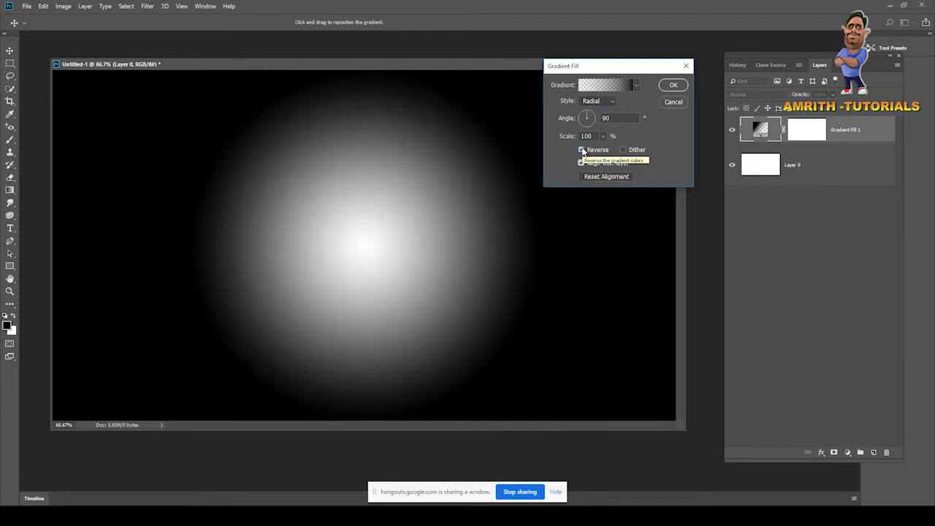
click(603, 136)
drag(603, 151, 612, 152)
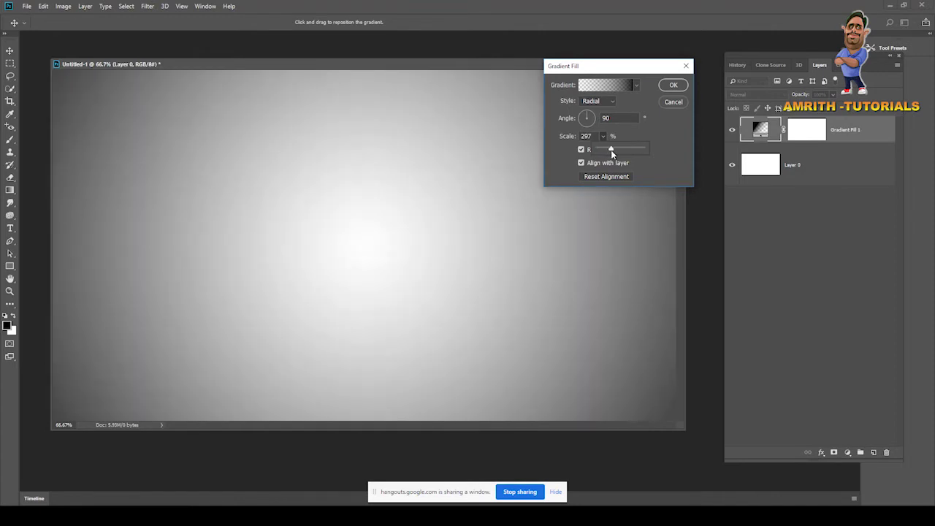
click(671, 86)
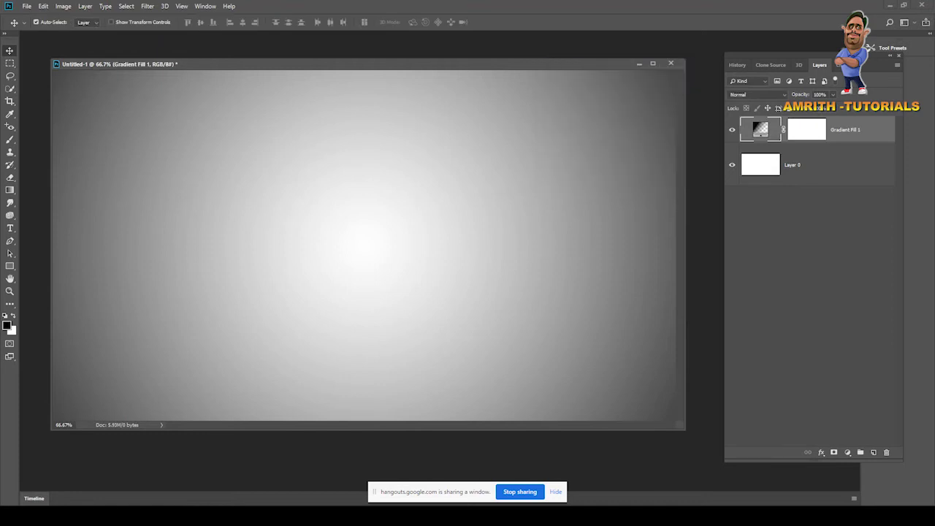
Step: Toggle Gradient Fill 1's visibility to compare the canvas with and without the backdrop
drag(302, 68, 328, 63)
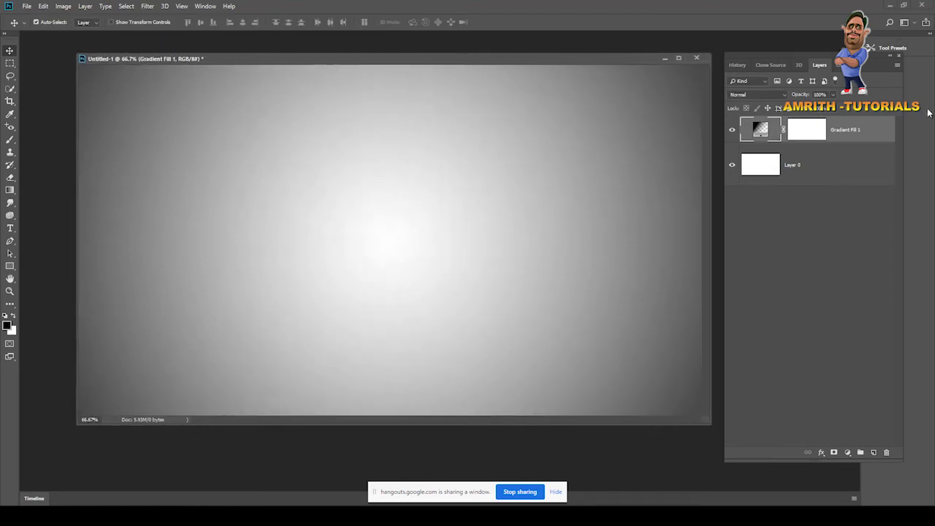
click(733, 131)
click(732, 131)
click(732, 130)
click(732, 130)
click(733, 130)
click(733, 130)
drag(374, 58, 366, 58)
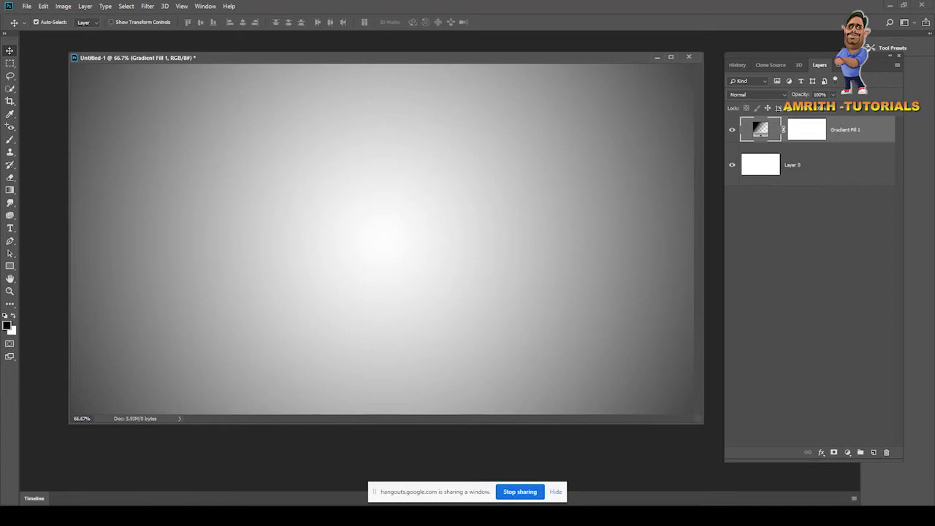
drag(252, 58, 247, 58)
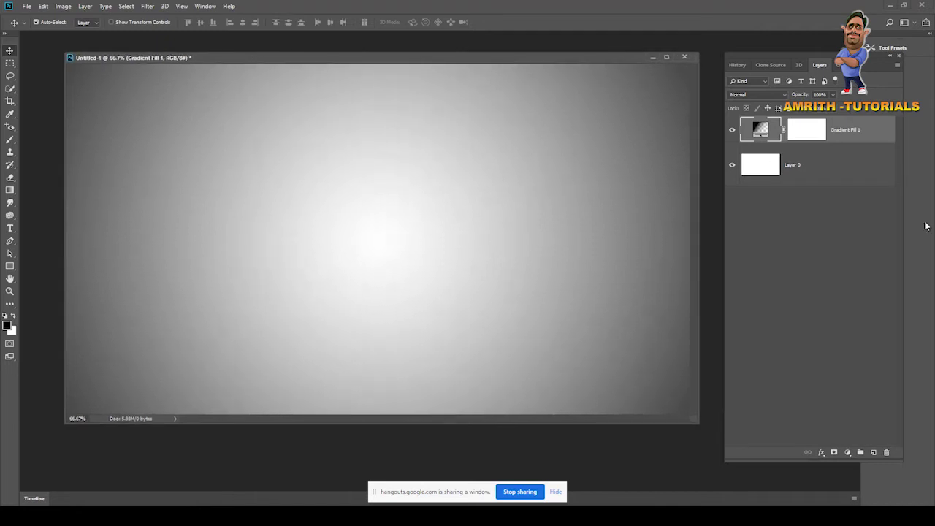
Step: Open the HAND image, copy it into the gradient document, and close the original
click(26, 7)
click(29, 22)
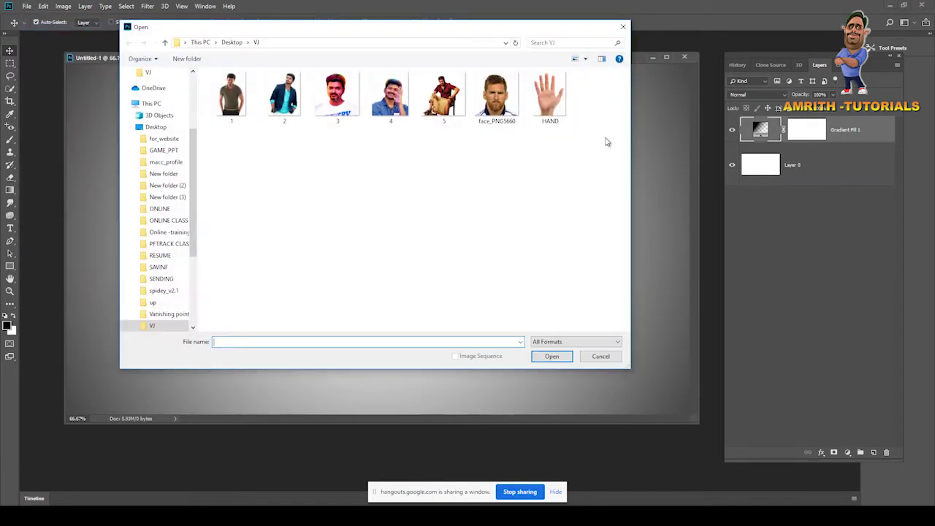
drag(425, 30, 445, 29)
click(572, 107)
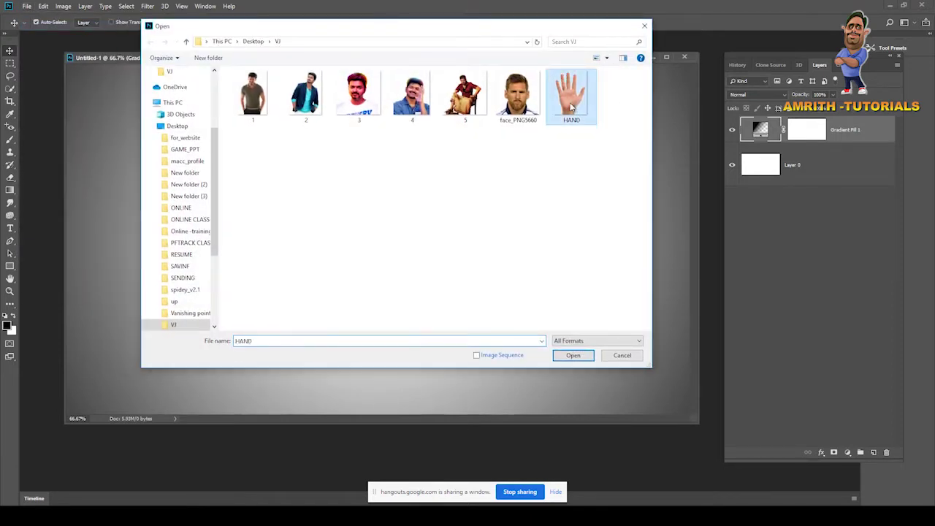
double_click(571, 106)
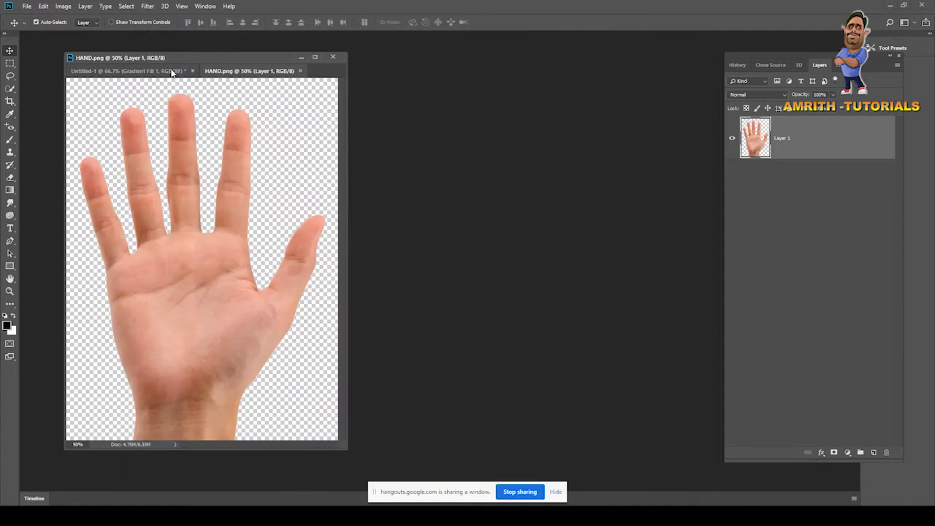
drag(246, 78, 580, 71)
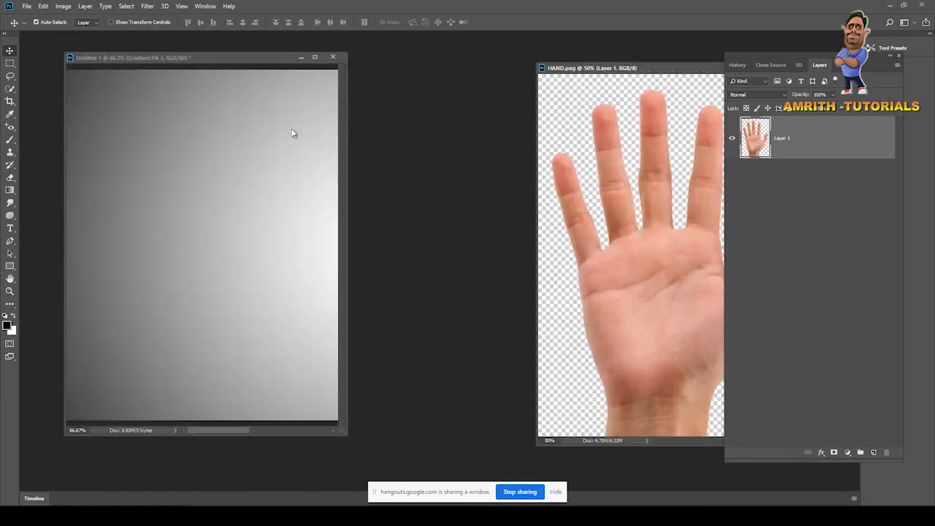
drag(637, 238, 233, 263)
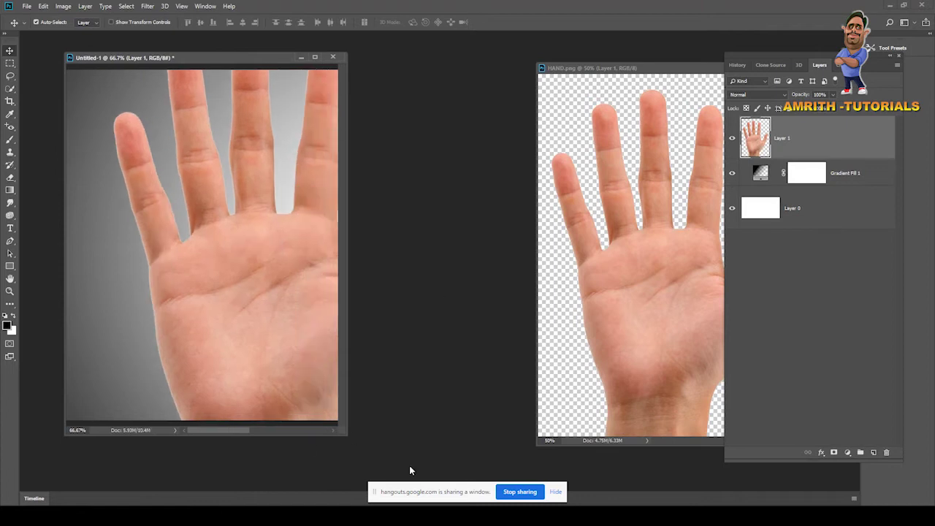
drag(600, 69, 383, 70)
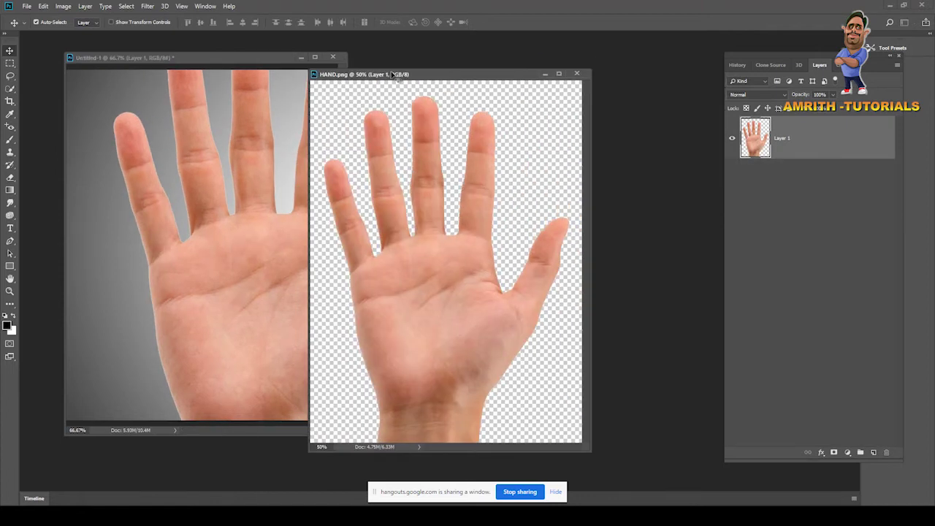
click(582, 69)
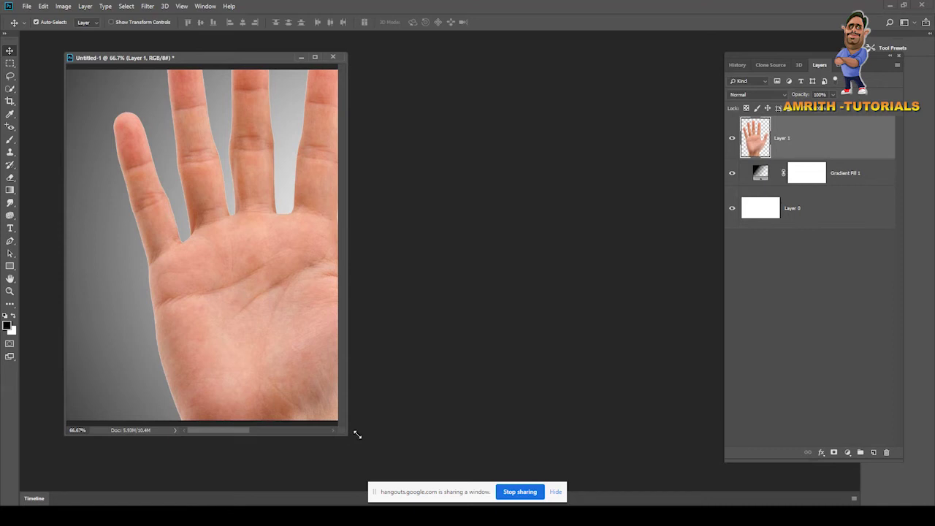
Step: Free-transform the hand to about a third of its size and rotate it
drag(357, 434, 649, 434)
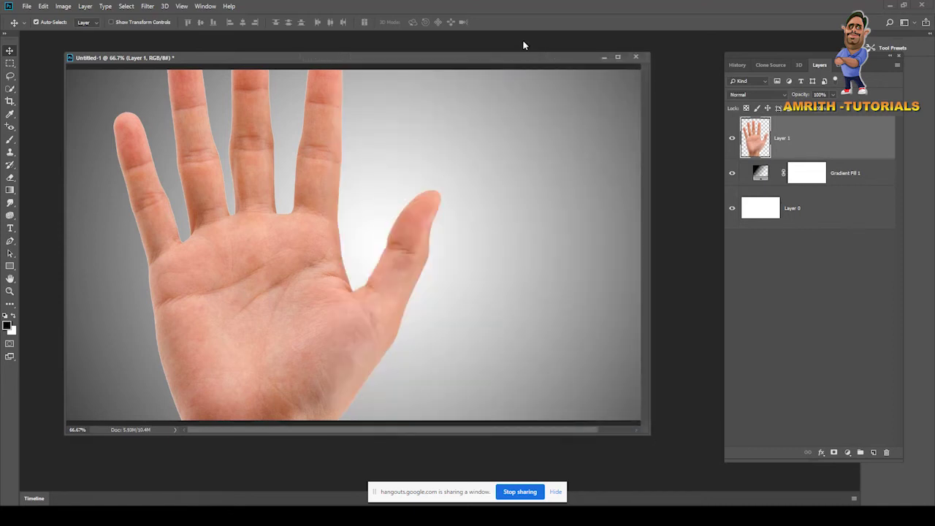
key(ctrl+t)
drag(216, 342, 333, 214)
drag(452, 367, 320, 170)
drag(229, 111, 290, 289)
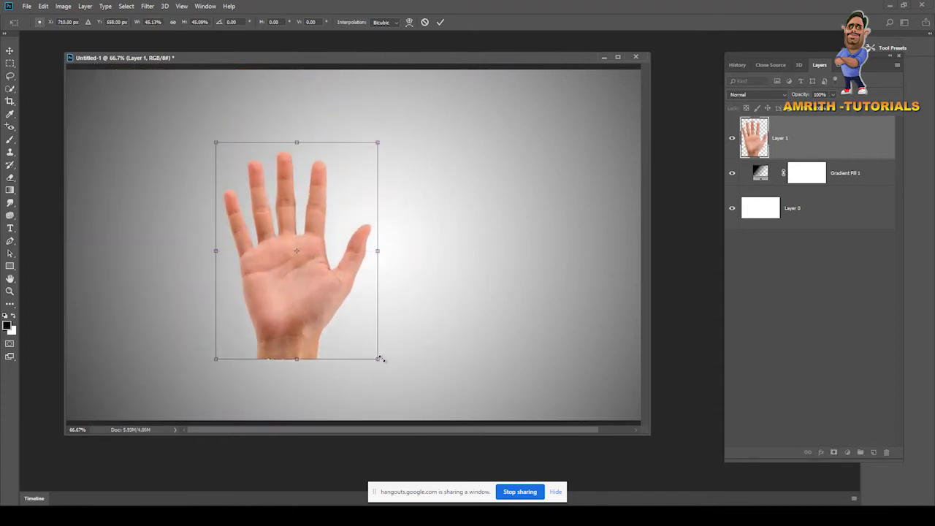
drag(381, 359, 361, 328)
drag(369, 160, 242, 146)
drag(292, 278, 355, 243)
key(Return)
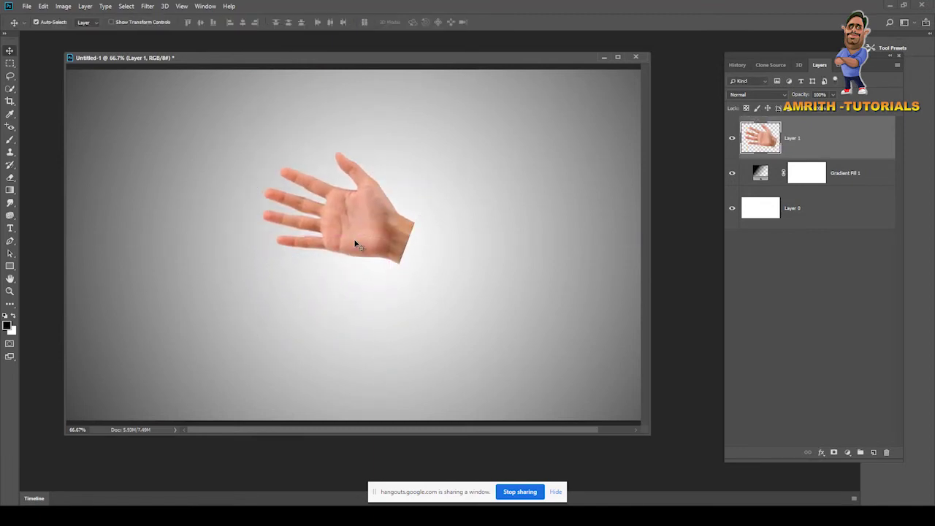
Step: Shift the hand slightly left and down, checking the layers' visibility
drag(350, 223, 351, 236)
click(733, 173)
click(733, 173)
click(732, 138)
click(732, 138)
drag(644, 435, 707, 468)
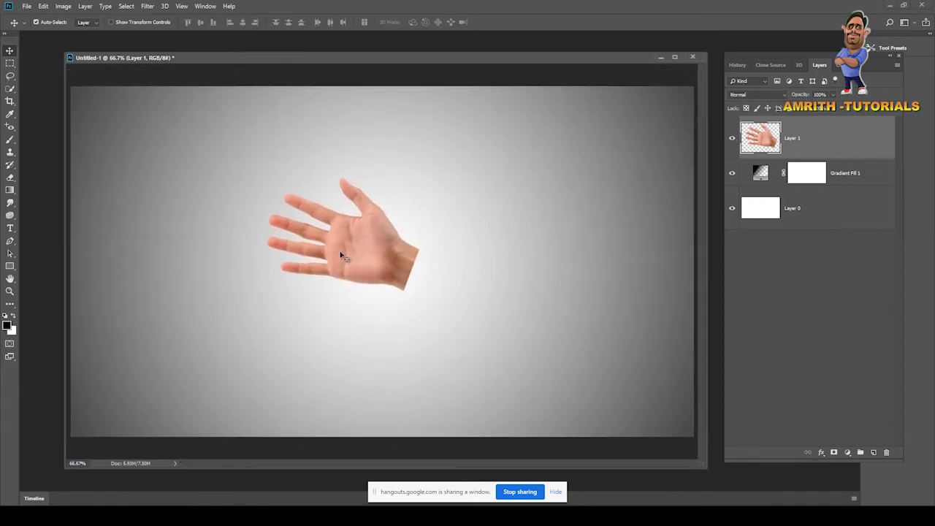
drag(388, 254, 381, 268)
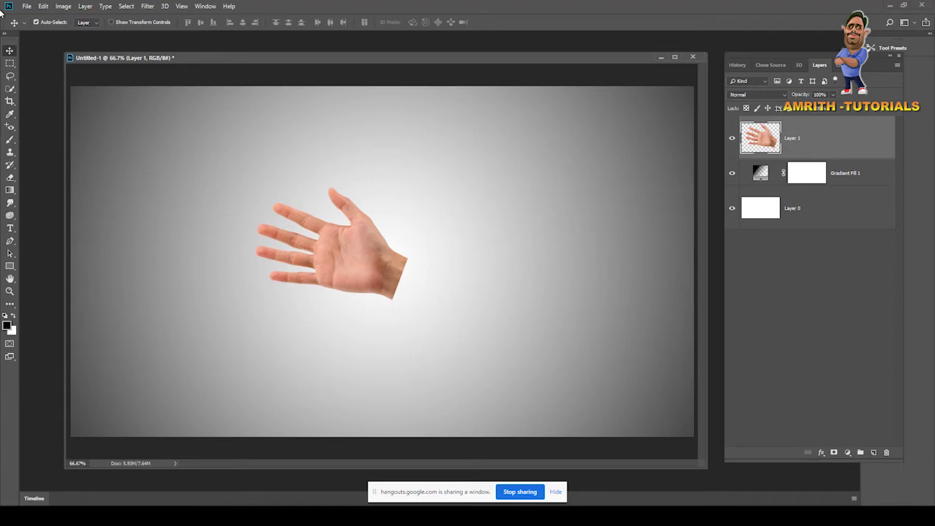
Step: Open face_PNG5660.png, drag the face into Untitled-1, and close the face image
click(26, 5)
click(38, 27)
double_click(516, 95)
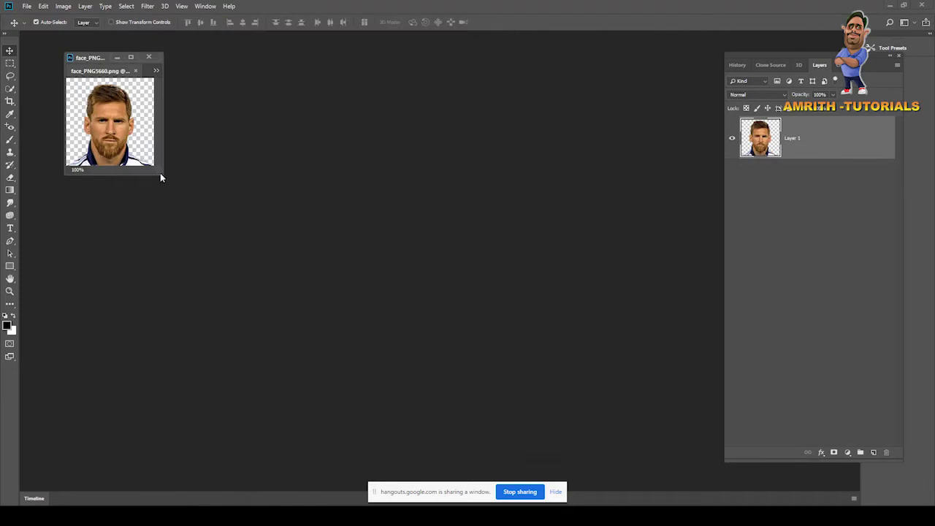
drag(160, 174, 604, 387)
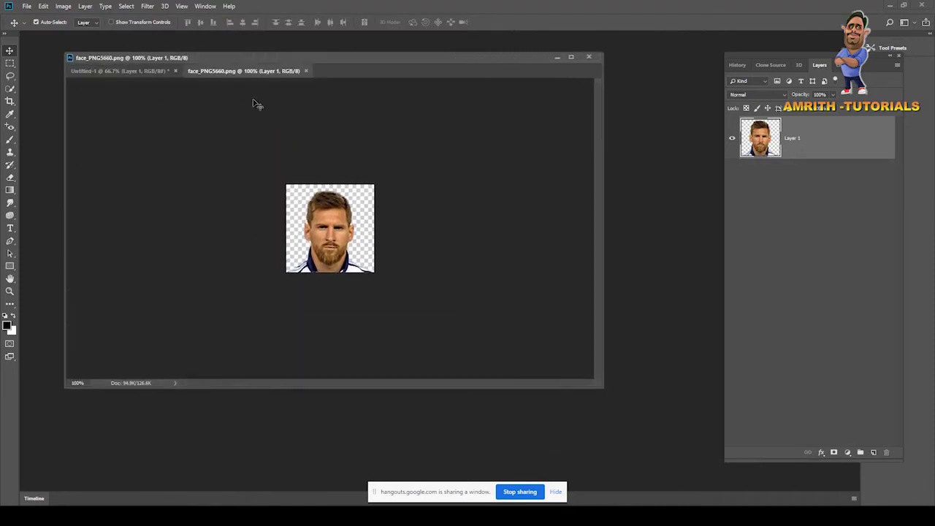
drag(236, 72, 401, 91)
drag(648, 268, 355, 230)
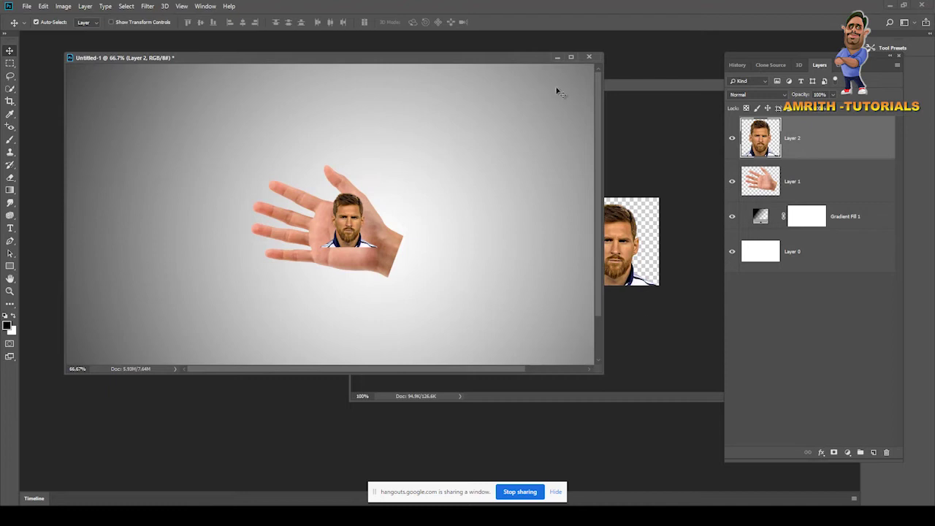
click(622, 108)
drag(636, 84, 571, 94)
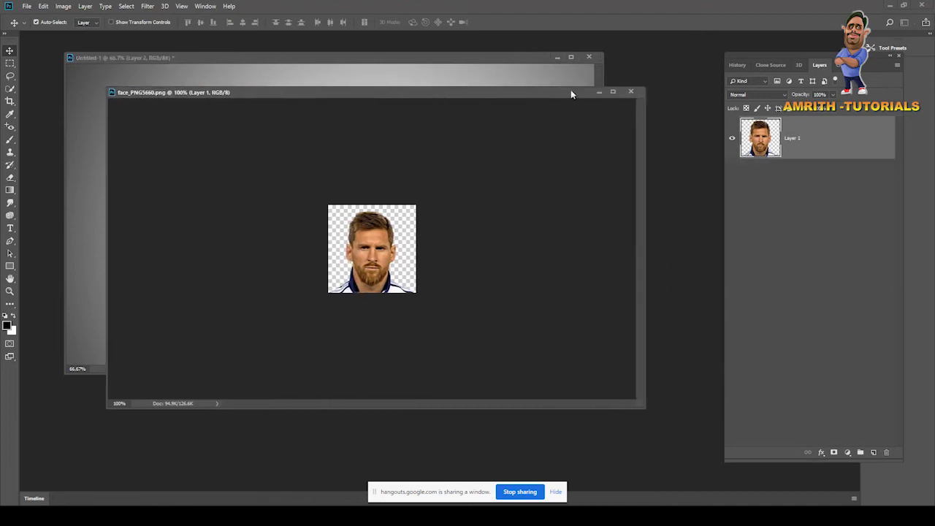
click(633, 91)
Step: Scale the face to about 235% and position it over the hand
drag(600, 373, 718, 472)
drag(382, 275, 394, 298)
key(ctrl+t)
drag(343, 263, 325, 249)
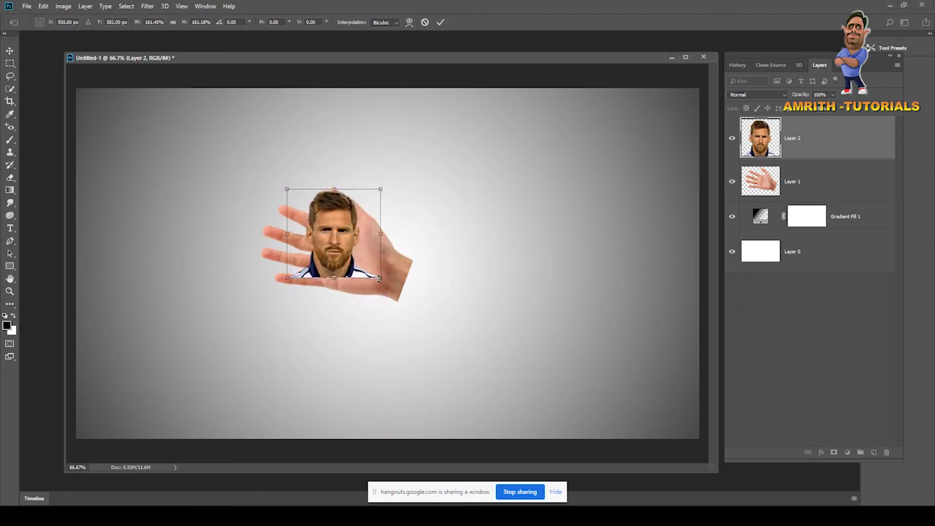
drag(380, 279, 402, 298)
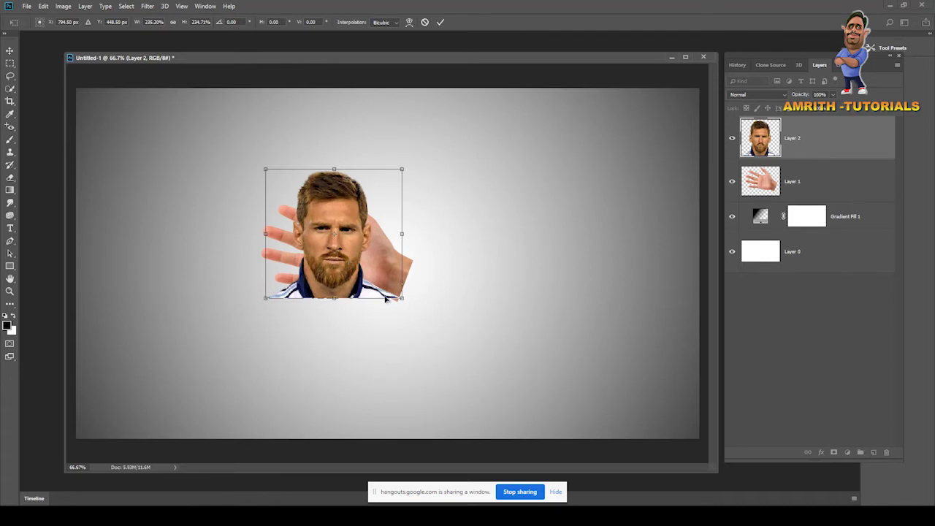
key(Return)
key(ctrl+plus)
drag(301, 244, 343, 245)
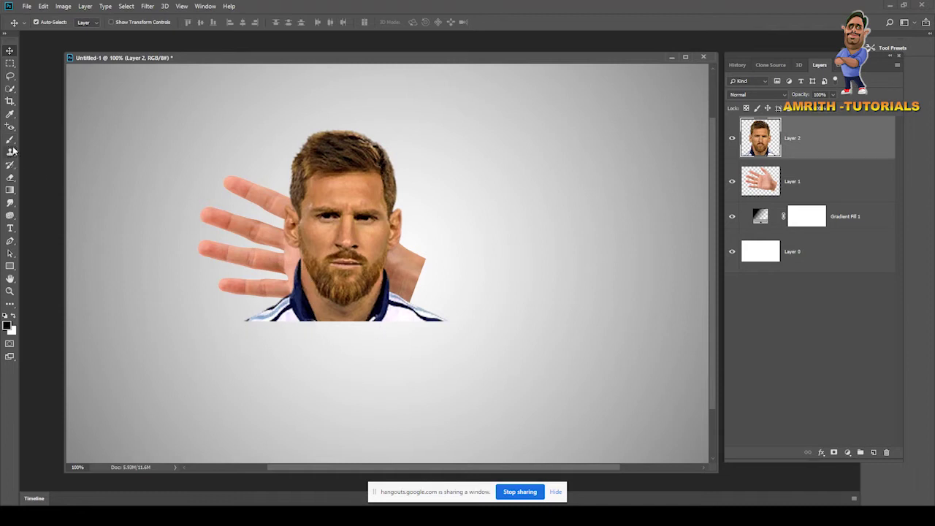
Step: Erase the shirt under the chin with a 90 px Eraser, then shift the face left
drag(10, 177, 51, 176)
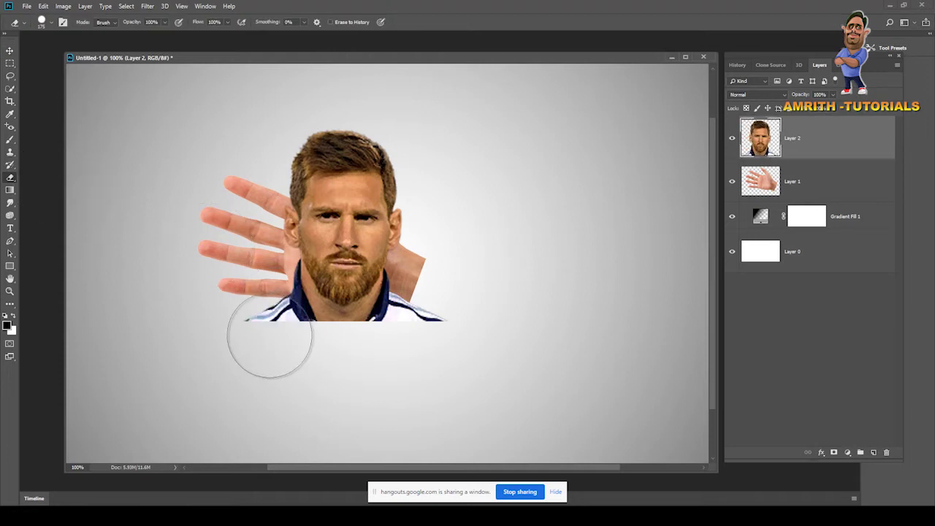
key(bracketleft)
key(bracketleft)
key(bracketleft)
key(bracketleft)
mouse_move(267, 334)
mouse_down()
mouse_move(361, 331)
mouse_move(423, 312)
mouse_move(404, 321)
mouse_move(400, 311)
mouse_move(379, 331)
mouse_move(308, 328)
mouse_move(284, 316)
mouse_move(278, 280)
mouse_up()
mouse_move(289, 309)
mouse_down()
mouse_move(309, 323)
mouse_move(351, 330)
mouse_move(415, 279)
mouse_up()
mouse_move(298, 339)
mouse_down()
mouse_move(273, 292)
mouse_move(286, 265)
mouse_move(271, 264)
mouse_up()
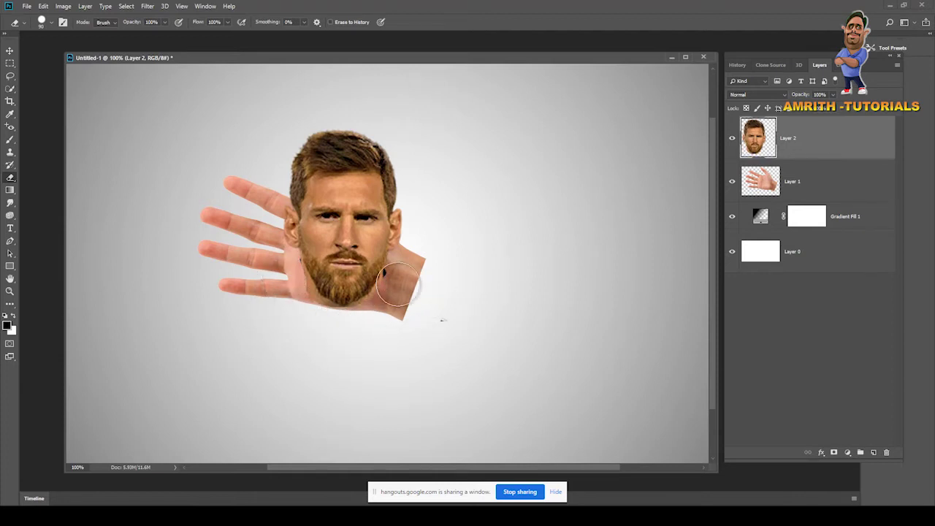
click(14, 51)
drag(337, 244, 299, 249)
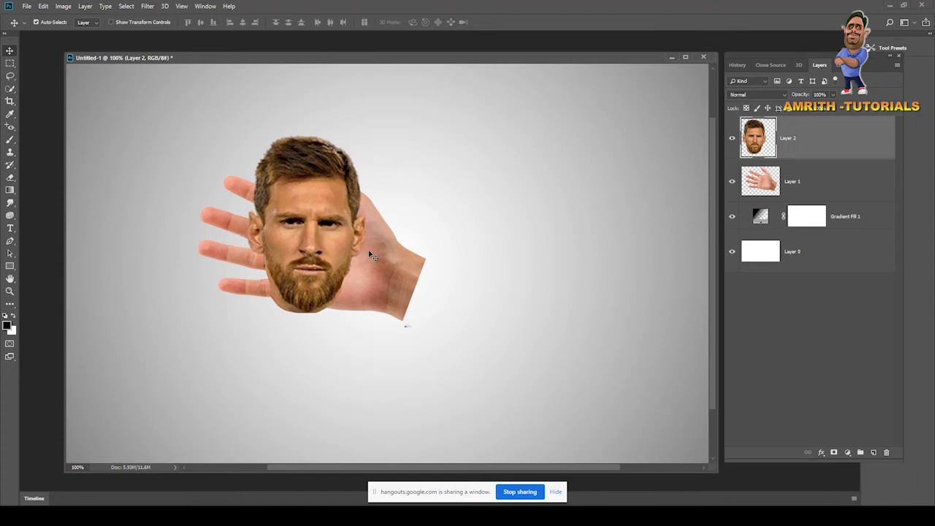
Step: Enlarge the Layer 2 face to about 120% and nudge it left over the palm
drag(310, 227, 315, 228)
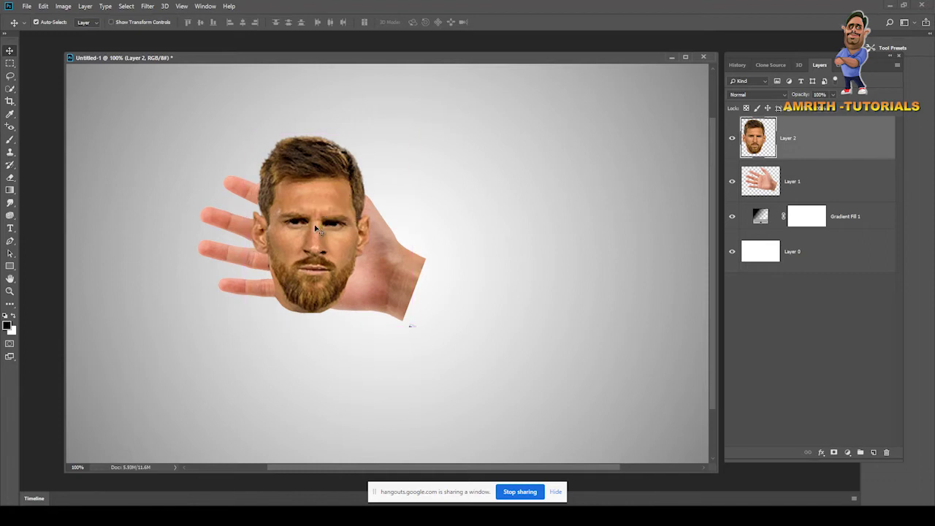
drag(310, 256, 343, 267)
key(ctrl+t)
drag(440, 332, 464, 352)
drag(346, 271, 345, 268)
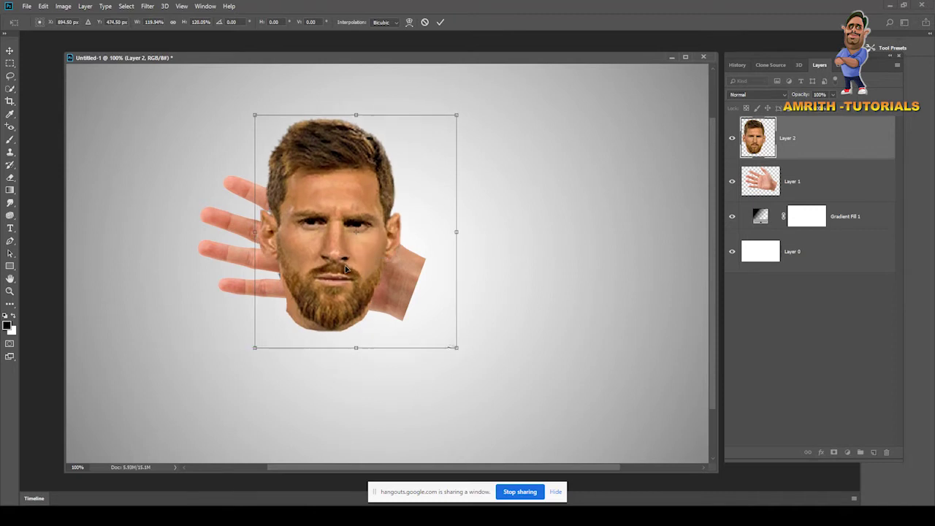
key(Return)
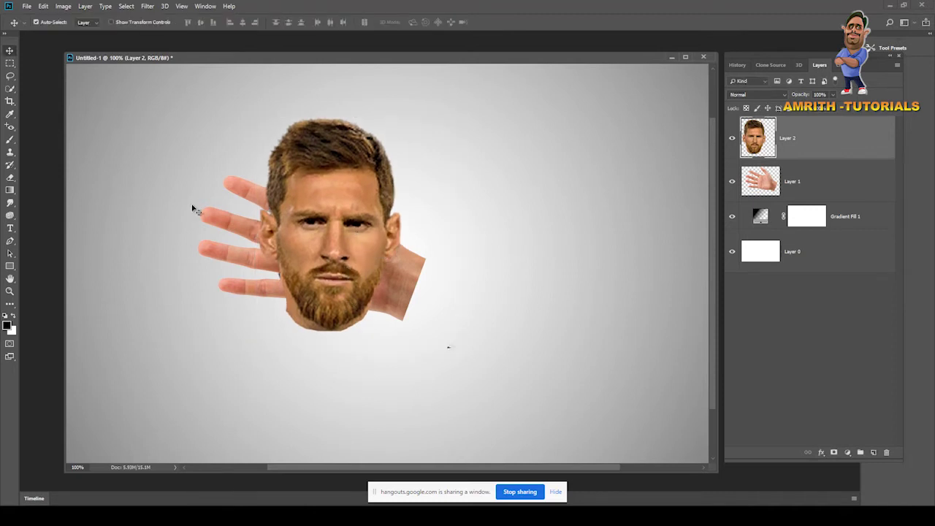
drag(351, 219, 338, 220)
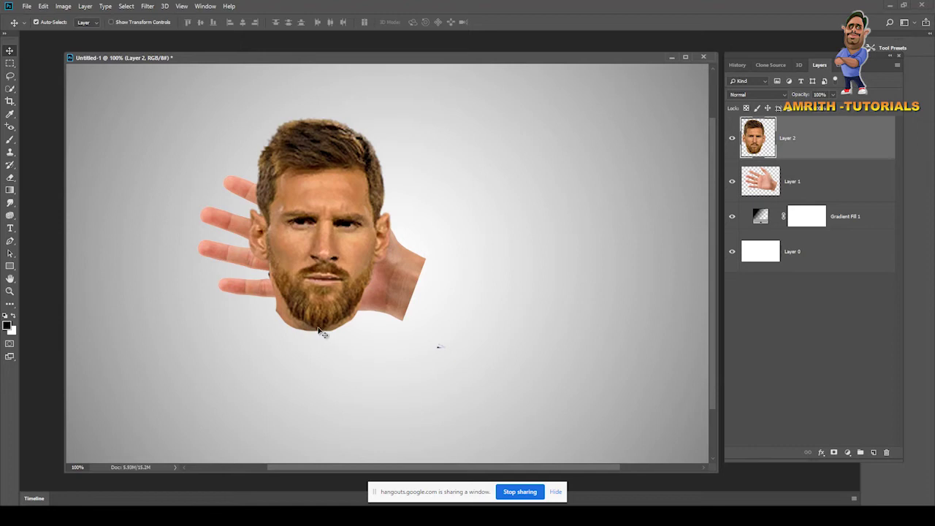
Step: Convert the hand layer, Layer 1, to a smart object
click(10, 180)
click(36, 176)
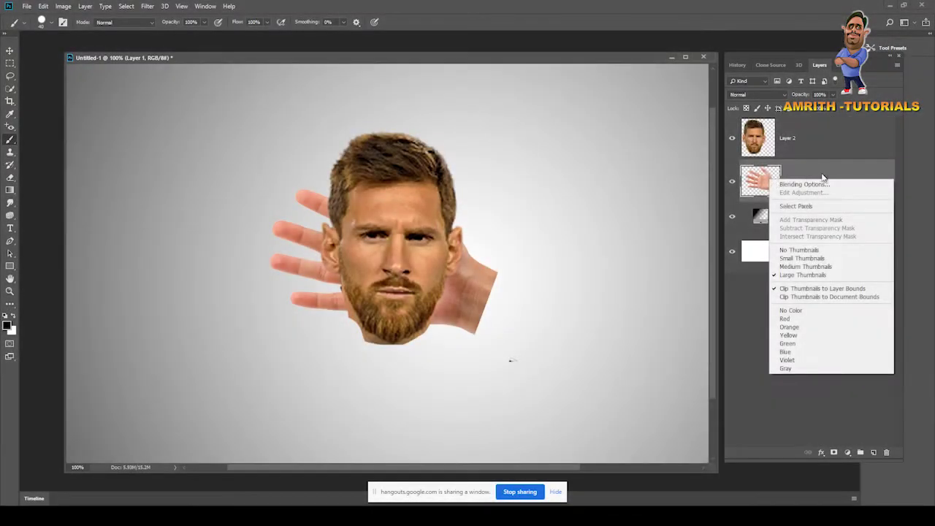
right_click(821, 173)
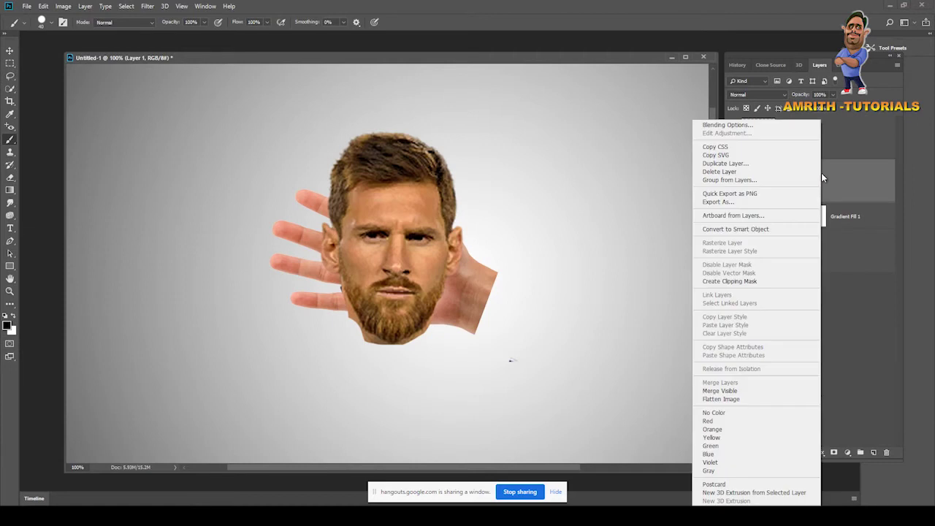
click(757, 229)
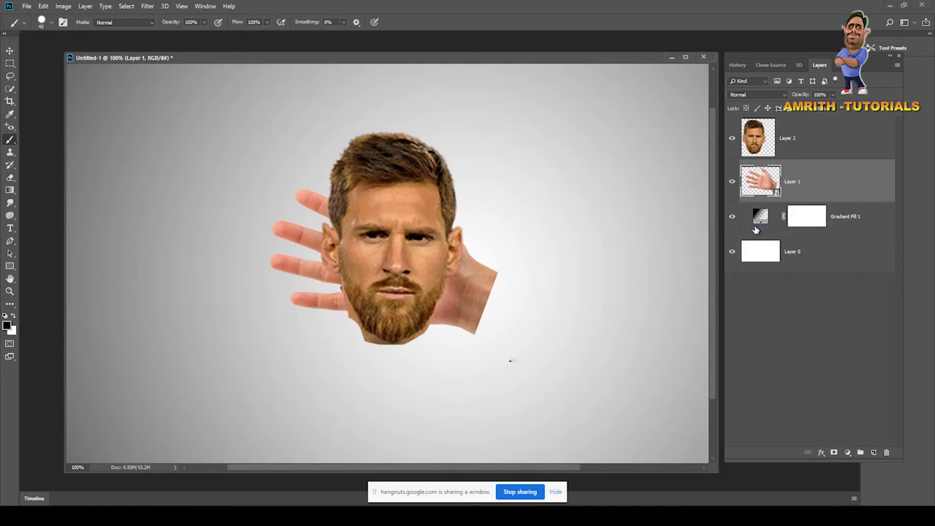
Step: Convert the face layer, Layer 2, to a smart object as well
click(797, 135)
right_click(797, 136)
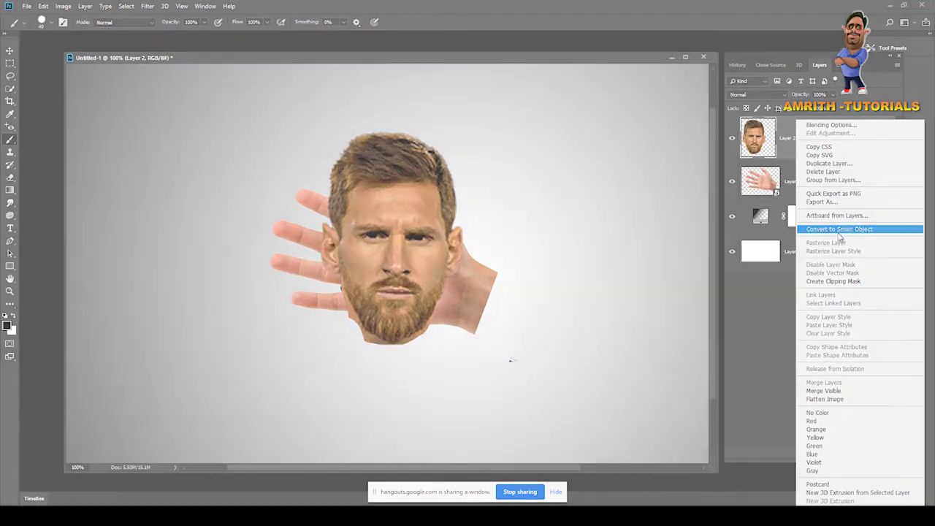
click(839, 229)
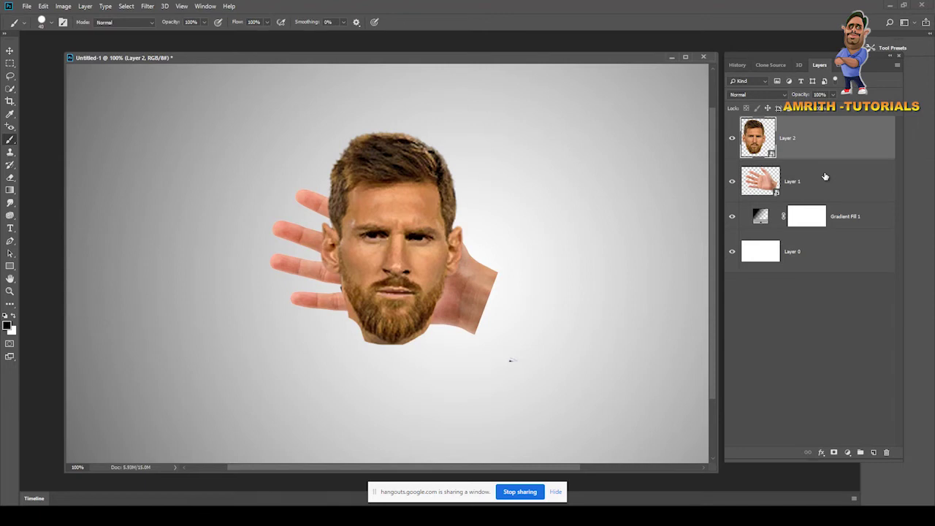
click(784, 187)
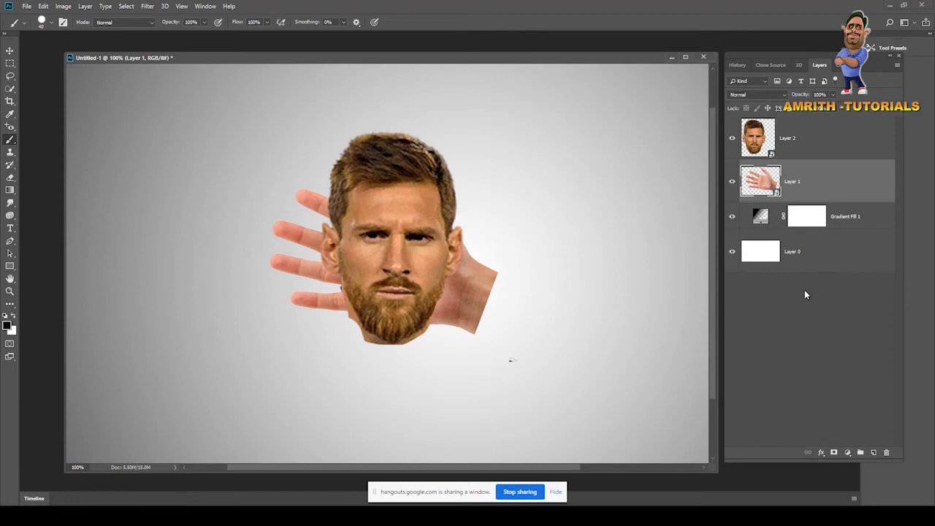
Step: Rescale the face to about 62% and place it on the palm beside the fingers
key(v)
drag(390, 252, 350, 264)
key(ctrl+t)
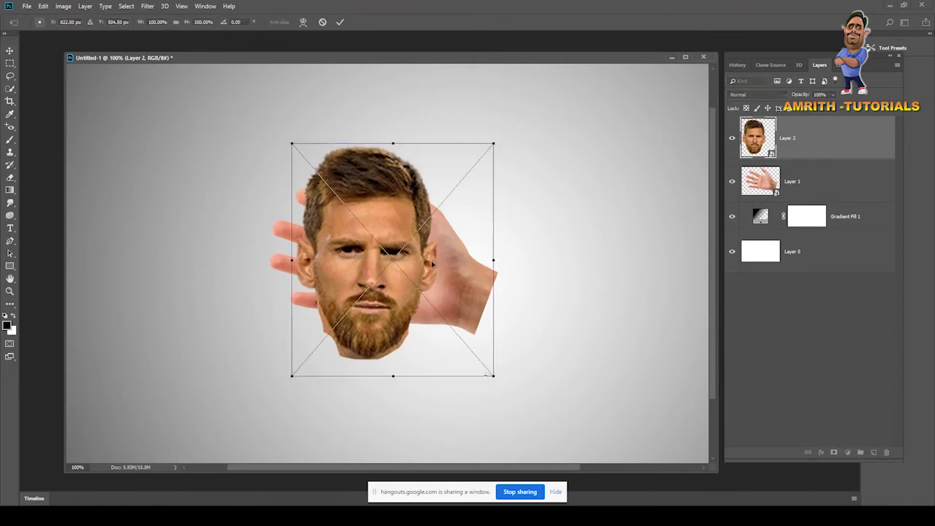
drag(494, 377, 448, 331)
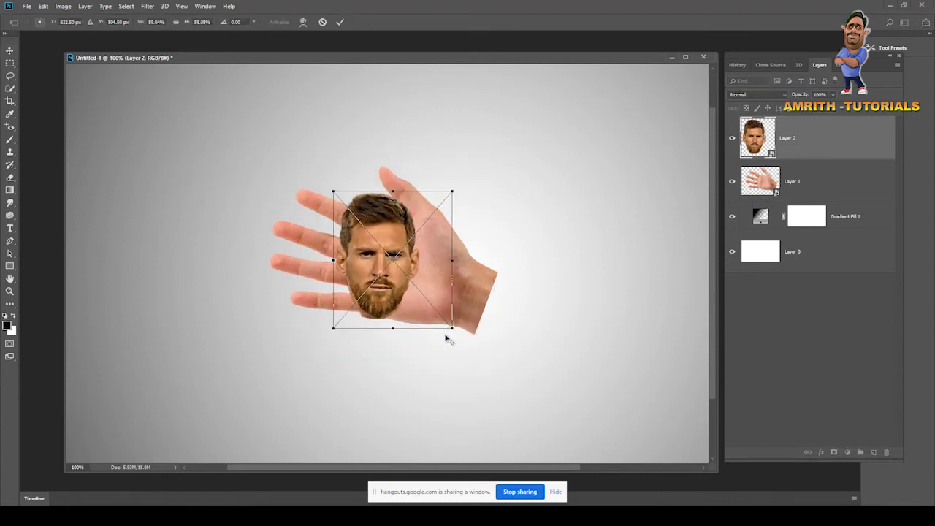
drag(362, 277, 377, 277)
mouse_move(466, 328)
mouse_down()
mouse_move(461, 314)
mouse_move(470, 335)
mouse_up()
drag(410, 290, 410, 296)
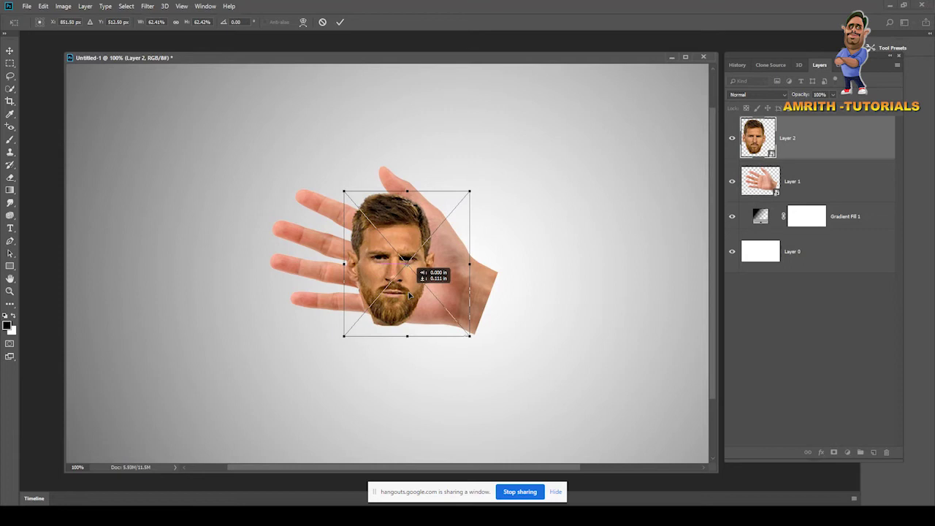
key(Return)
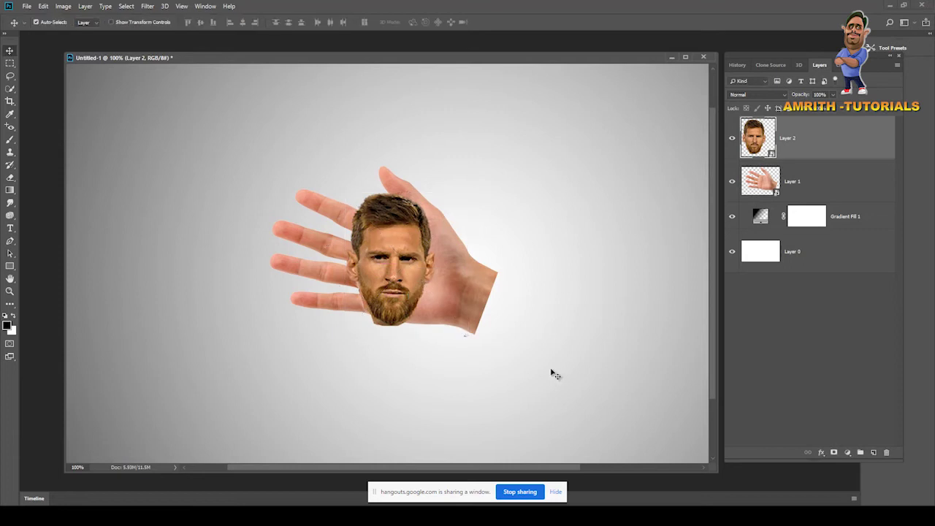
drag(386, 243, 367, 240)
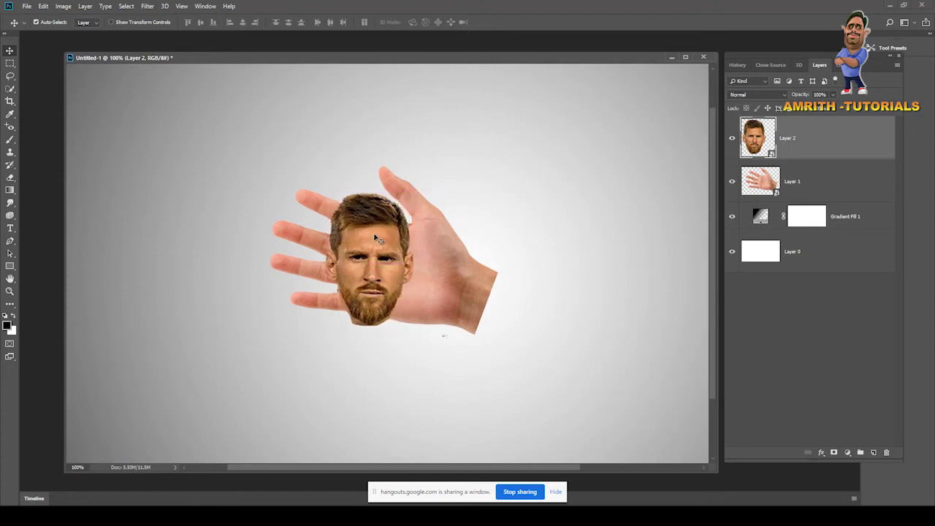
Step: Add a white mask to Layer 1, load Layer 2's outline, select all, and zoom out
click(791, 186)
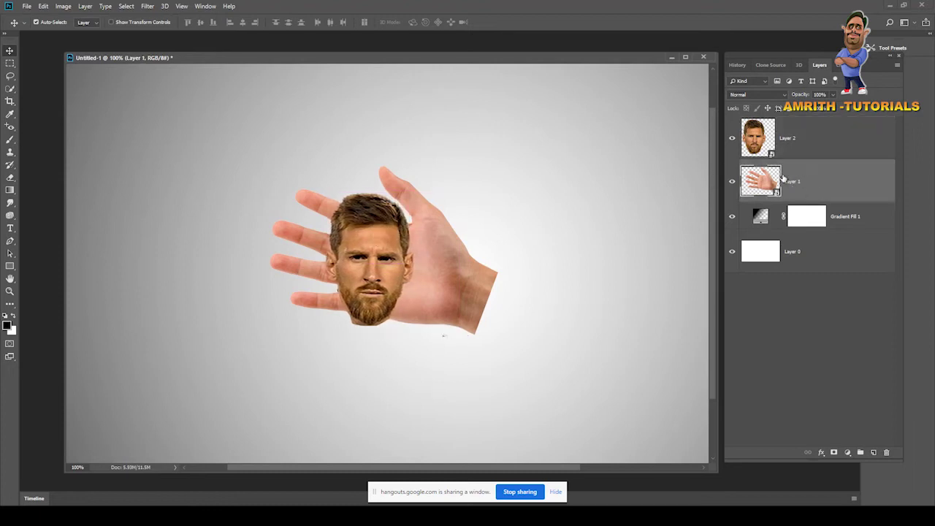
click(834, 453)
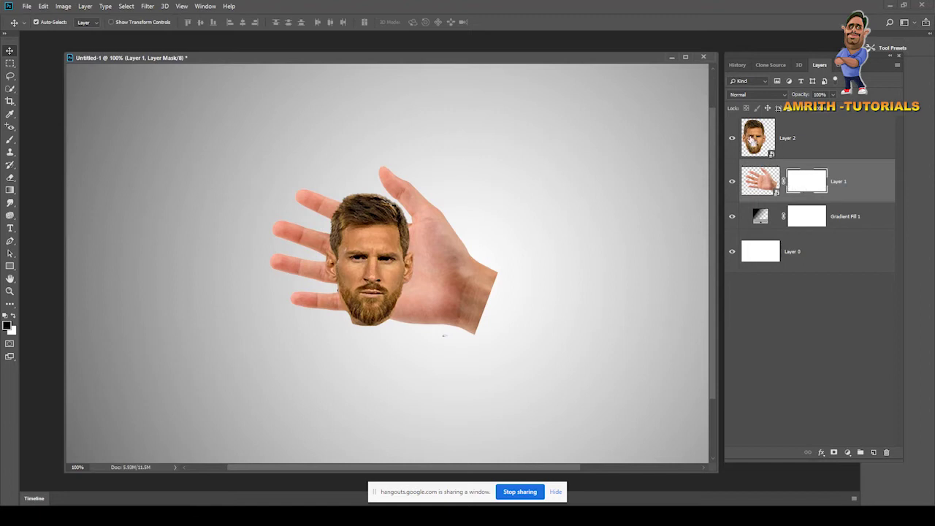
key(ctrl)
ctrl+click(767, 146)
key(ctrl+minus)
key(ctrl+a)
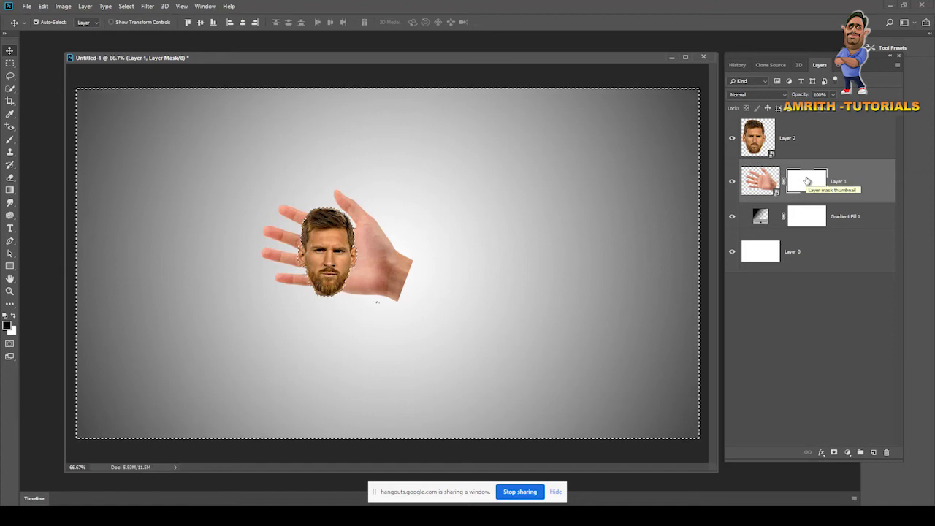
Step: Paint black on Layer 1's mask over the palm and lower thumb, then deselect
click(10, 139)
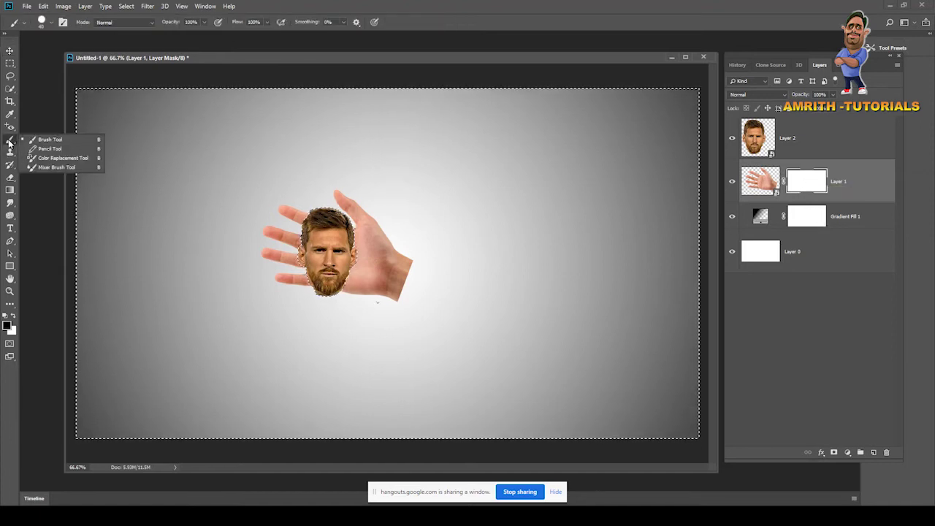
click(53, 138)
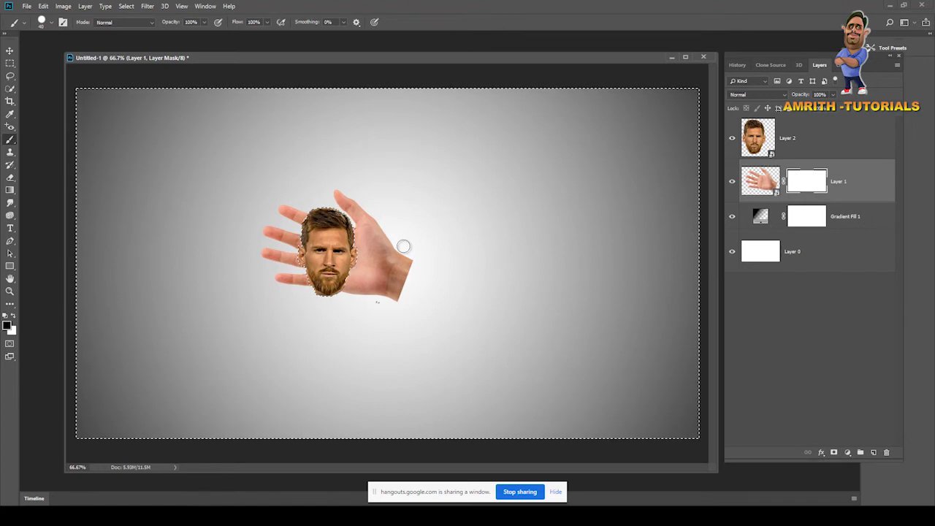
key(ctrl+plus)
mouse_move(360, 252)
mouse_down()
mouse_move(346, 299)
mouse_move(336, 291)
mouse_move(348, 238)
mouse_move(370, 276)
mouse_move(368, 307)
mouse_move(387, 228)
mouse_move(368, 237)
mouse_move(382, 208)
mouse_move(368, 232)
mouse_move(341, 223)
mouse_move(364, 222)
mouse_move(371, 205)
mouse_move(348, 223)
mouse_move(383, 229)
mouse_move(414, 205)
mouse_move(391, 216)
mouse_move(374, 326)
mouse_move(346, 331)
mouse_move(340, 298)
mouse_move(326, 308)
mouse_move(328, 289)
mouse_move(373, 333)
mouse_move(392, 315)
mouse_up()
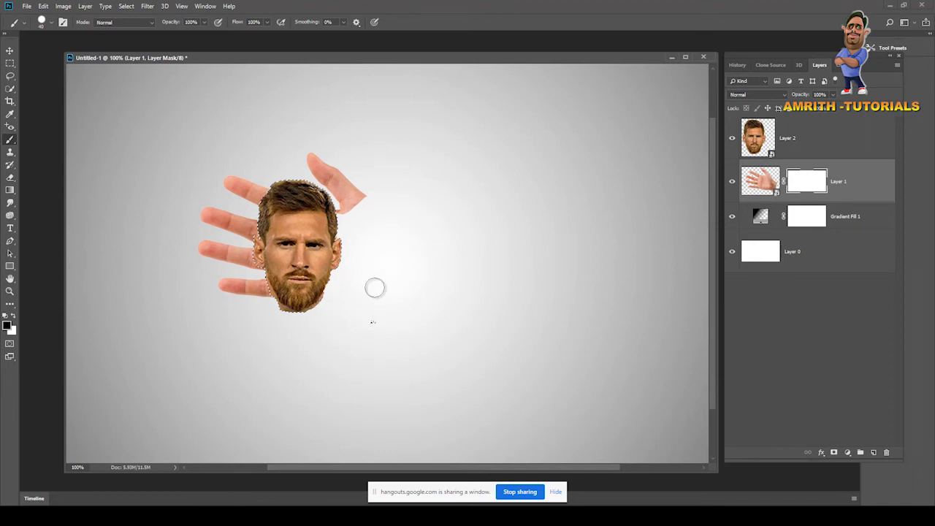
mouse_move(340, 210)
mouse_down()
mouse_move(336, 186)
mouse_move(307, 152)
mouse_move(384, 211)
mouse_move(311, 161)
mouse_up()
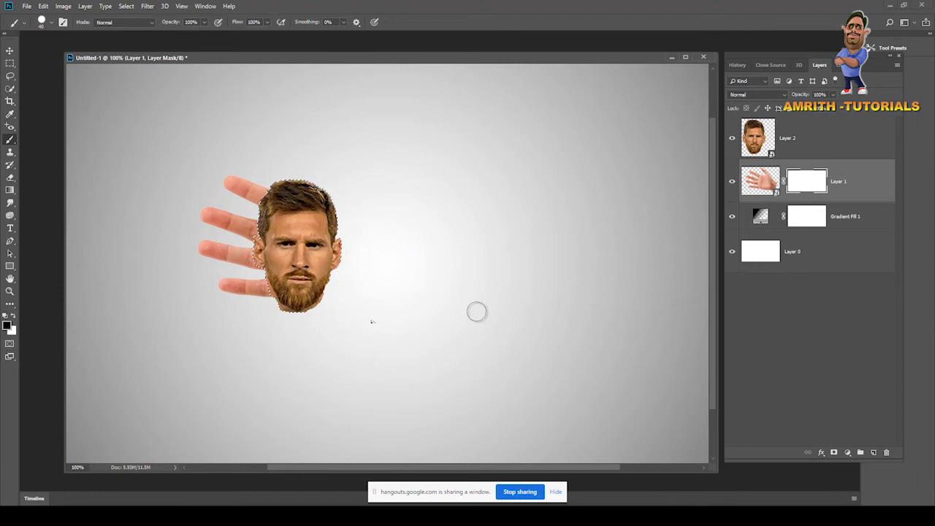
key(ctrl+d)
Step: Toggle the hand and face layers to check the mask, then make Layer 2 active
click(732, 183)
click(733, 182)
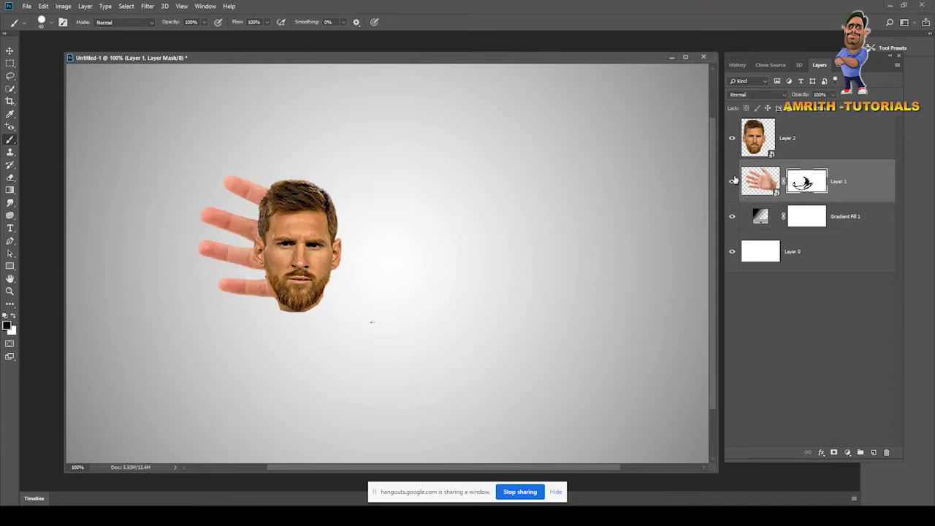
click(733, 139)
click(734, 140)
click(734, 140)
click(734, 140)
click(734, 140)
click(734, 139)
click(788, 137)
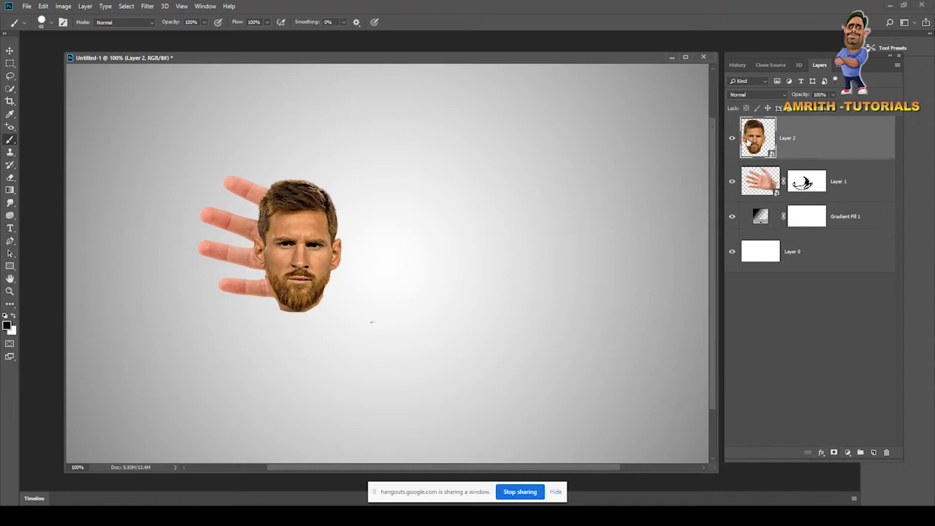
Step: Add a mask to Layer 2, load the hand selection, and paint black over the fingers and stray hair
click(835, 452)
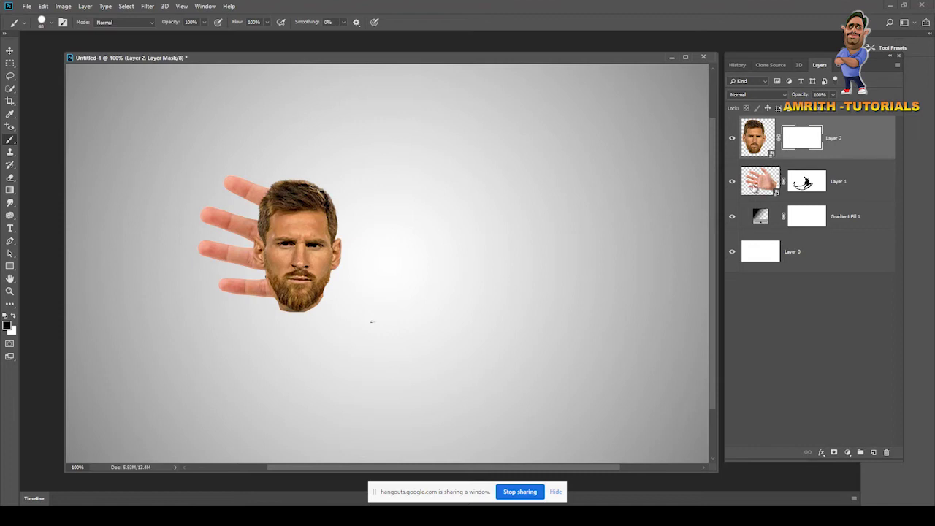
ctrl+click(758, 192)
mouse_move(717, 472)
mouse_down()
mouse_move(637, 396)
mouse_move(724, 504)
mouse_up()
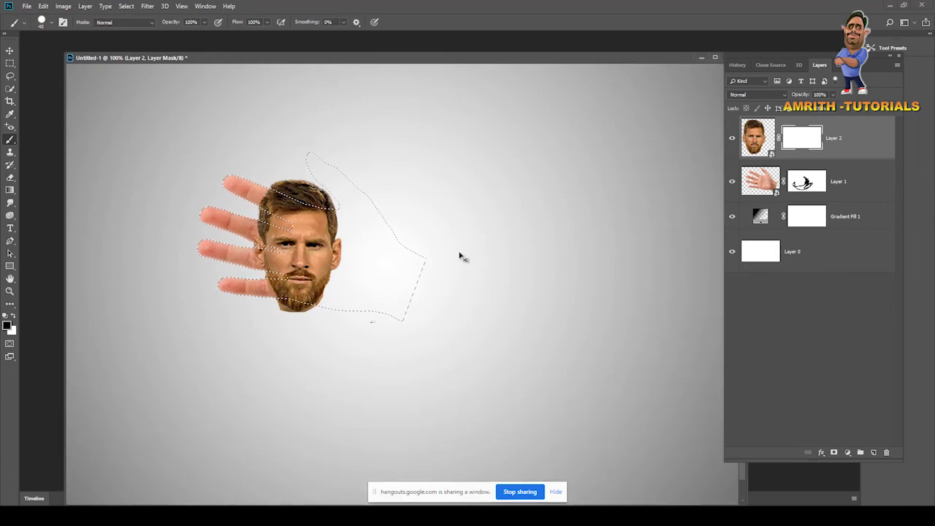
key(ctrl+minus)
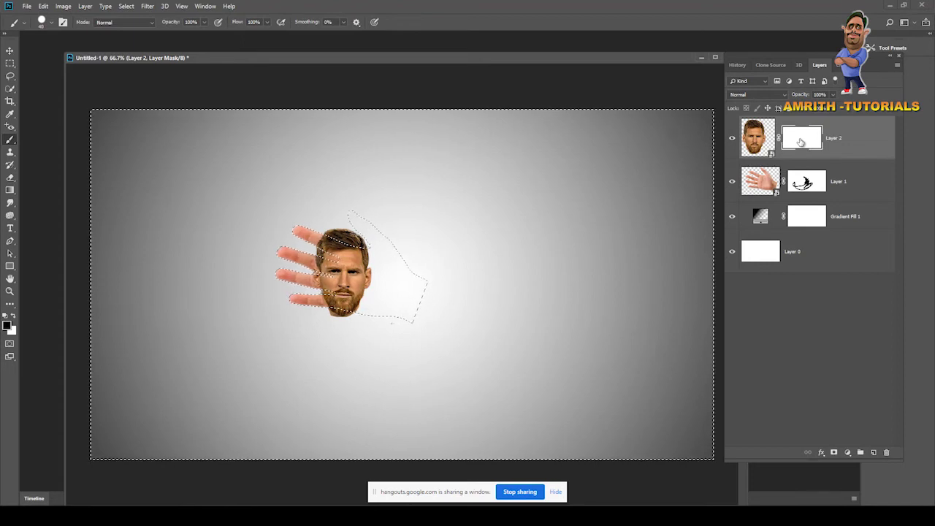
key(ctrl+plus)
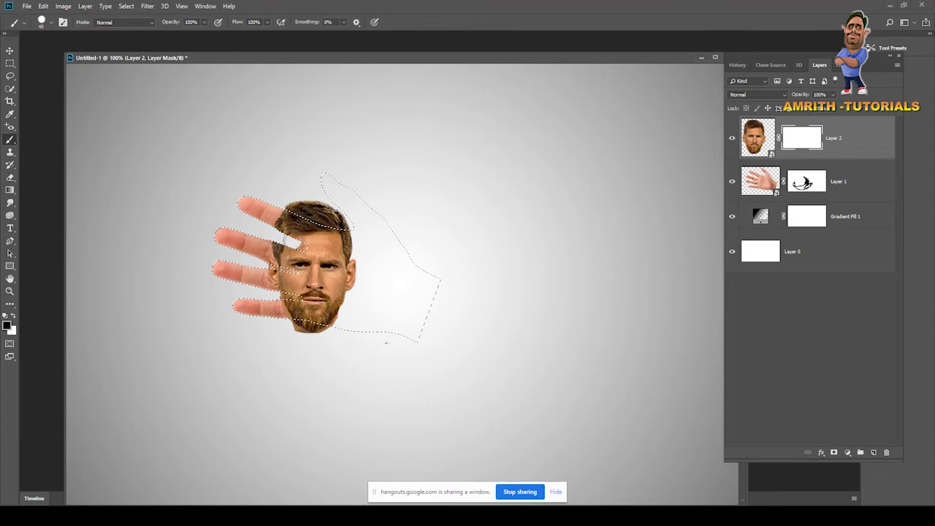
drag(305, 246, 259, 268)
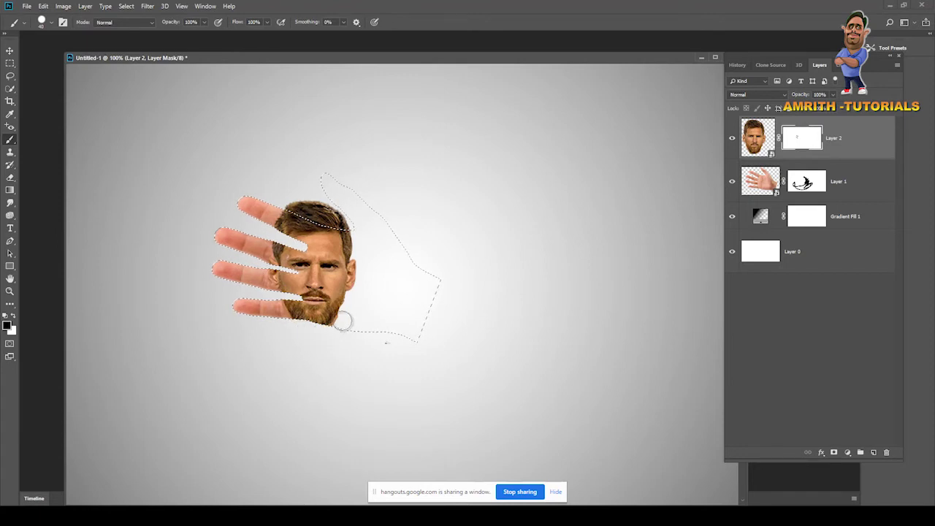
mouse_move(233, 230)
mouse_down()
mouse_move(317, 218)
mouse_move(282, 205)
mouse_move(347, 222)
mouse_move(485, 198)
mouse_up()
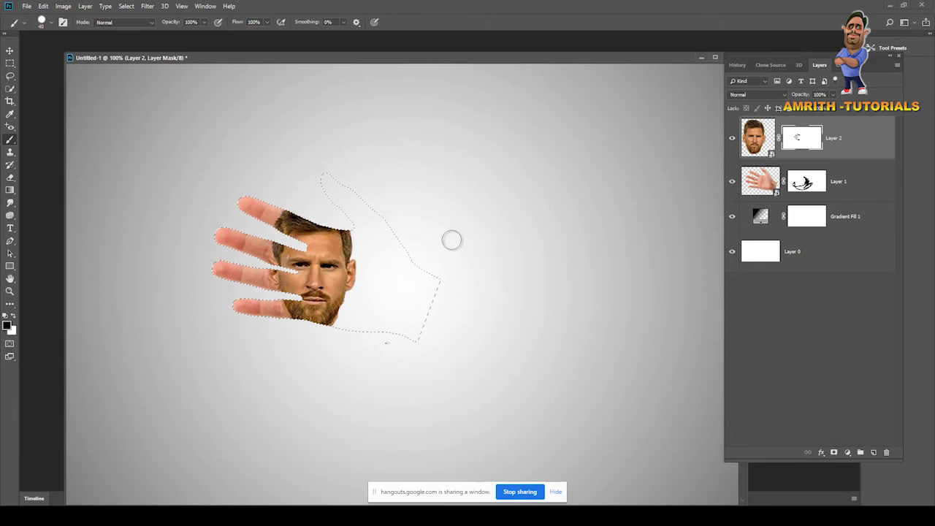
key(ctrl+d)
Step: Toggle the hand and face layers' visibility to check the face mask
click(9, 51)
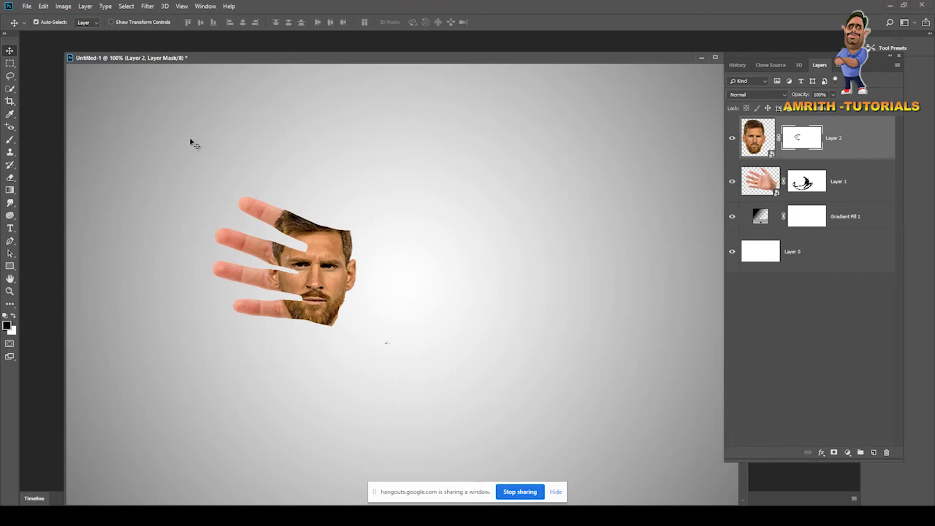
click(806, 194)
click(761, 186)
click(733, 182)
click(732, 183)
click(732, 138)
click(733, 182)
click(733, 183)
click(734, 183)
click(734, 184)
click(732, 137)
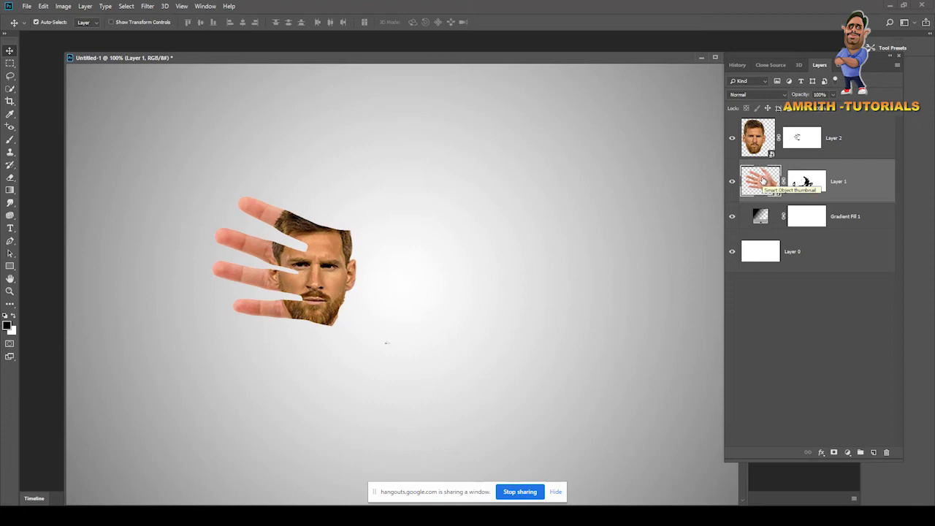
Step: Duplicate the hand layer and move Layer 1 copy above the face layer
ctrl+click(762, 182)
key(ctrl+j)
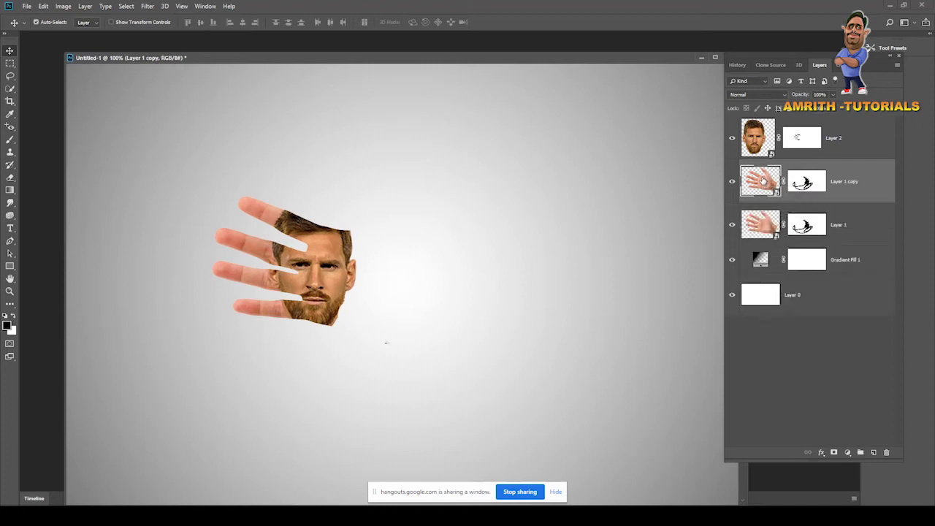
key(ctrl+z)
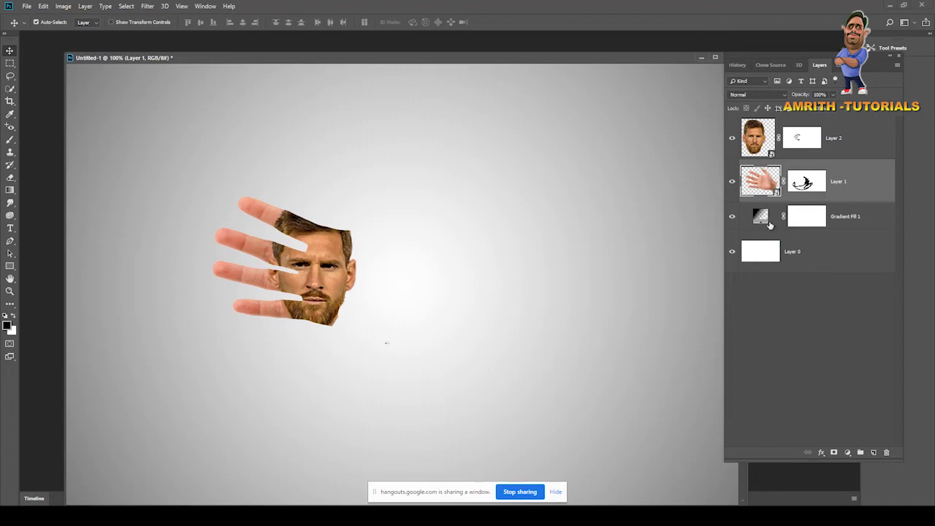
click(733, 182)
click(732, 181)
key(ctrl+j)
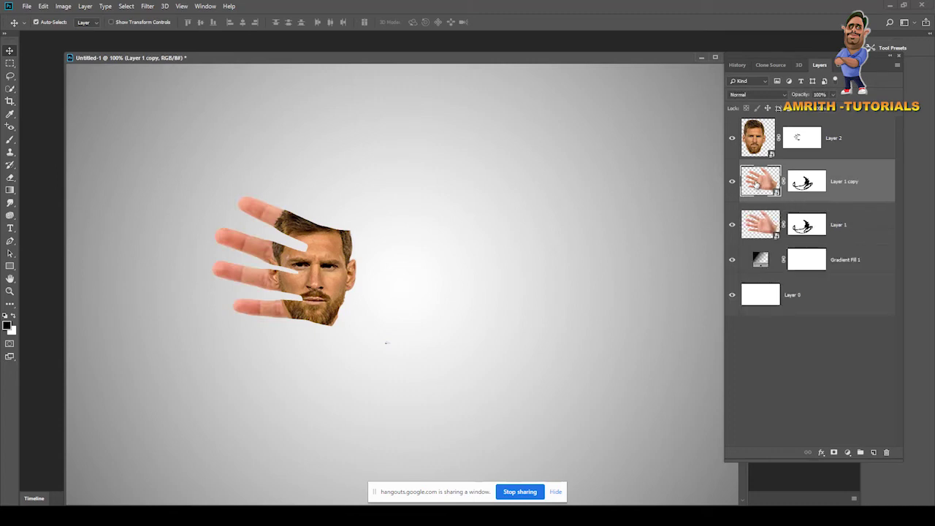
drag(755, 182, 759, 125)
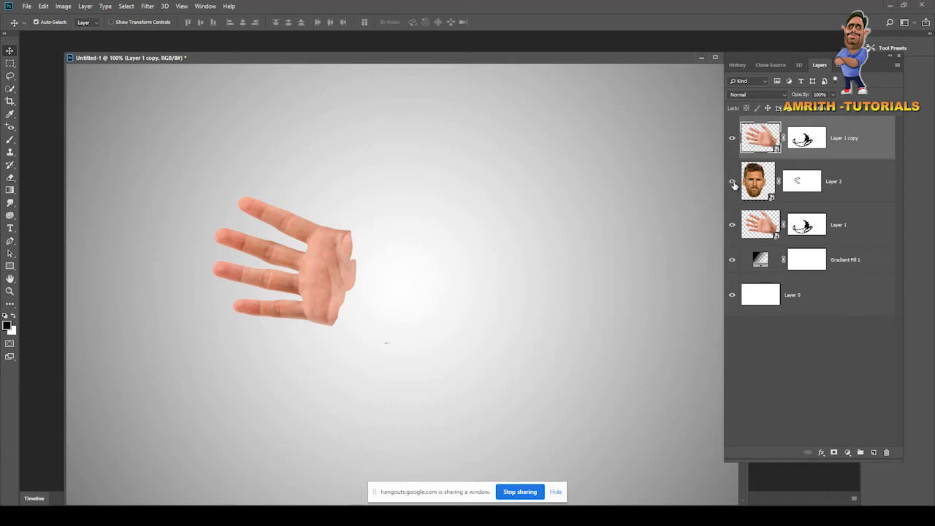
Step: Set Layer 1 copy to Overlay and toggle its visibility to compare the composite
click(765, 96)
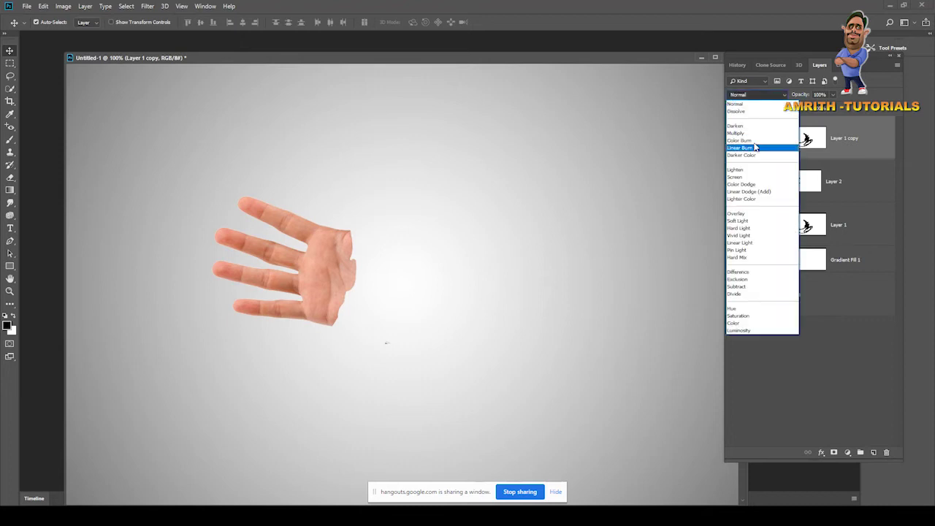
click(747, 214)
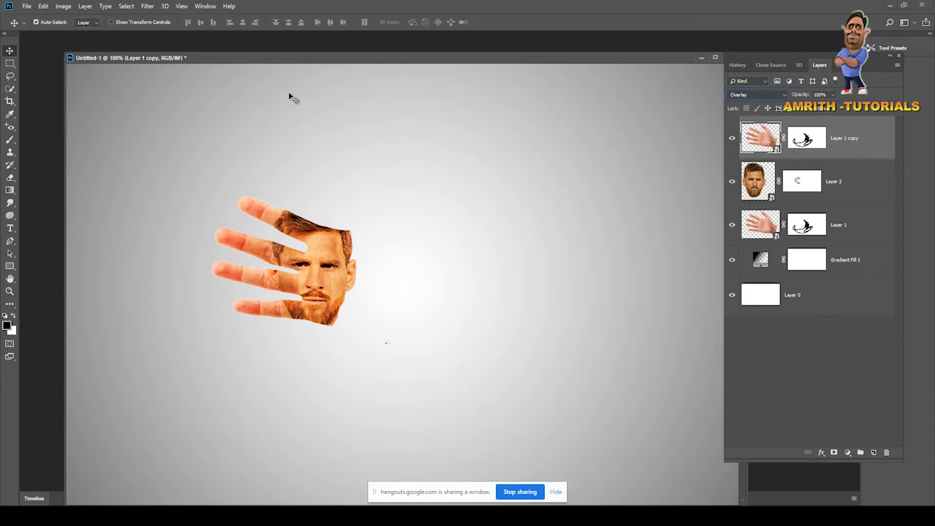
click(733, 137)
click(733, 138)
click(733, 137)
click(733, 137)
click(732, 137)
click(732, 137)
click(732, 138)
click(733, 138)
Step: Try Multiply, Color Burn, Color Dodge, Lighten, Screen, Darker Color and Overlay, then delete Layer 1 copy
click(753, 96)
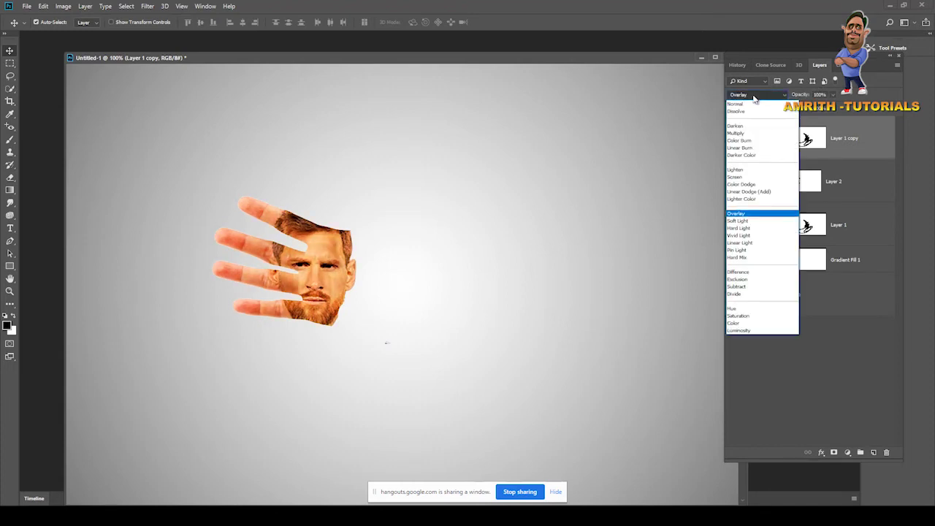
click(740, 133)
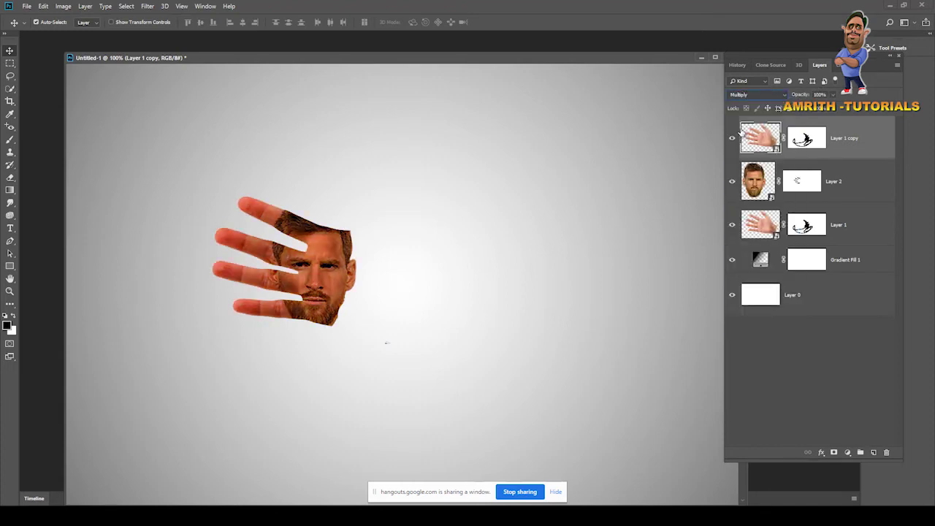
click(753, 95)
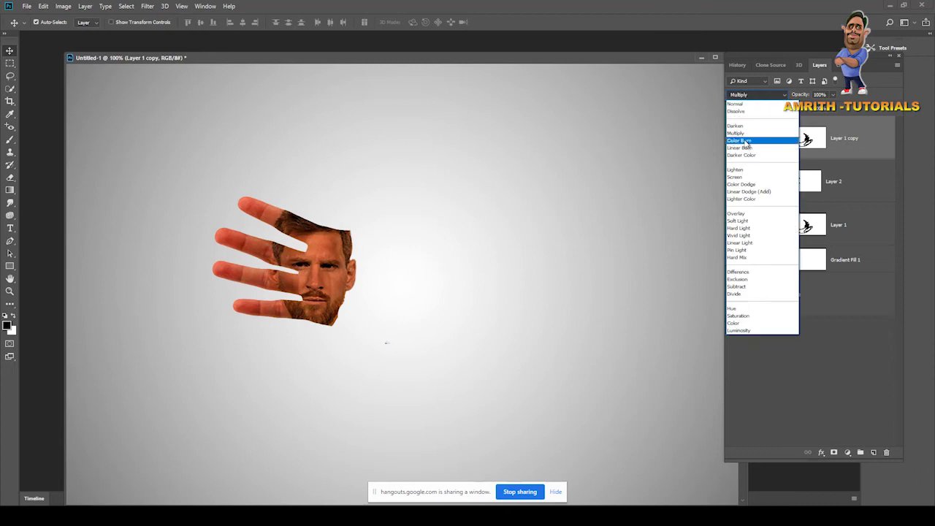
click(745, 141)
click(745, 96)
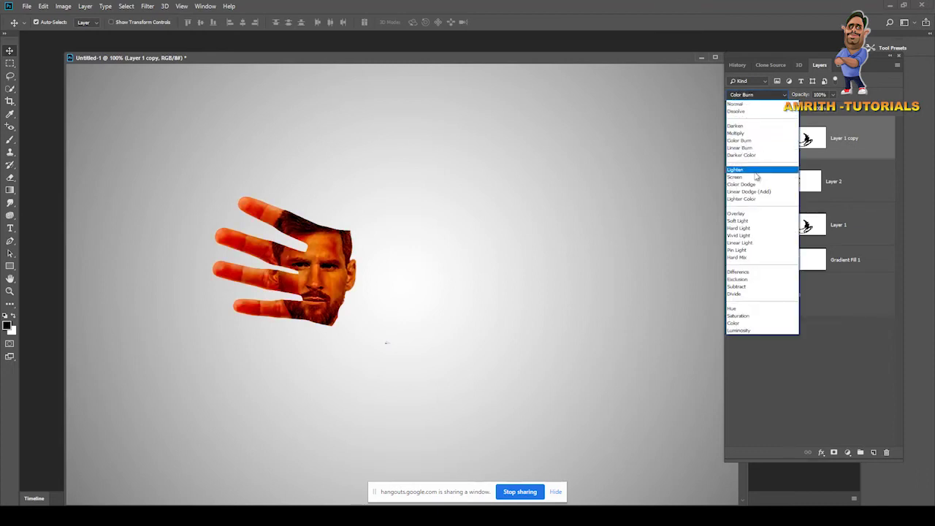
click(752, 185)
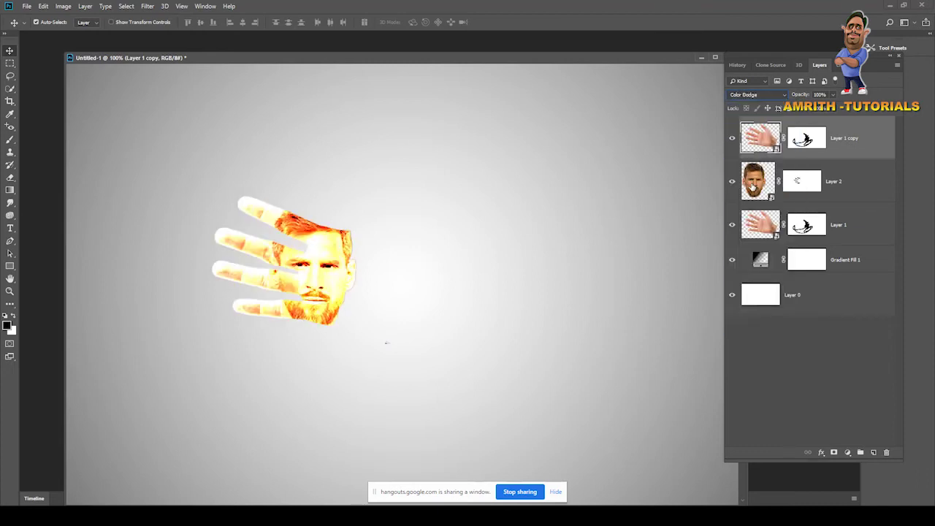
click(763, 97)
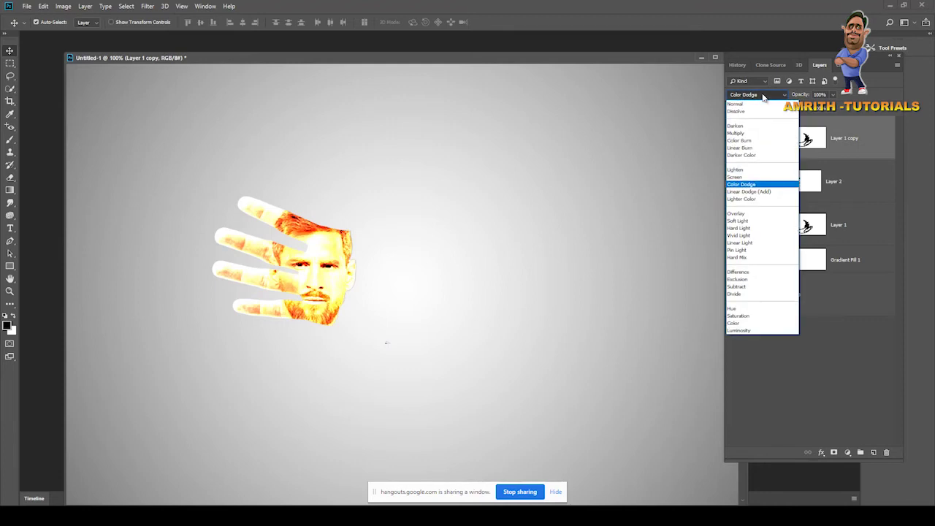
click(734, 170)
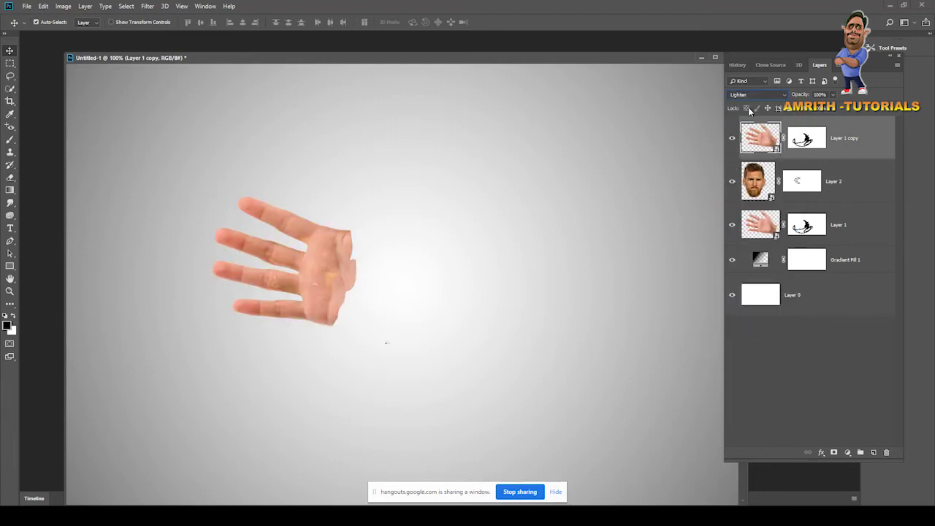
click(755, 95)
click(742, 178)
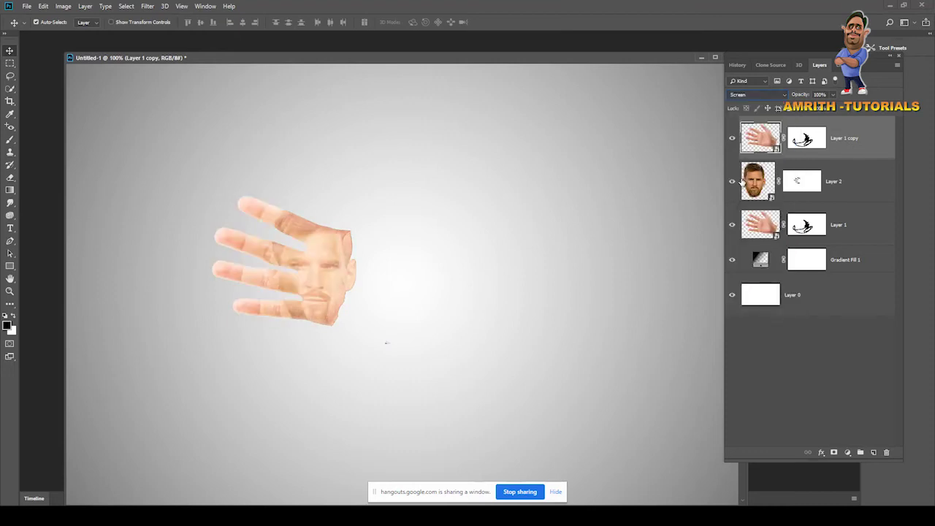
click(750, 97)
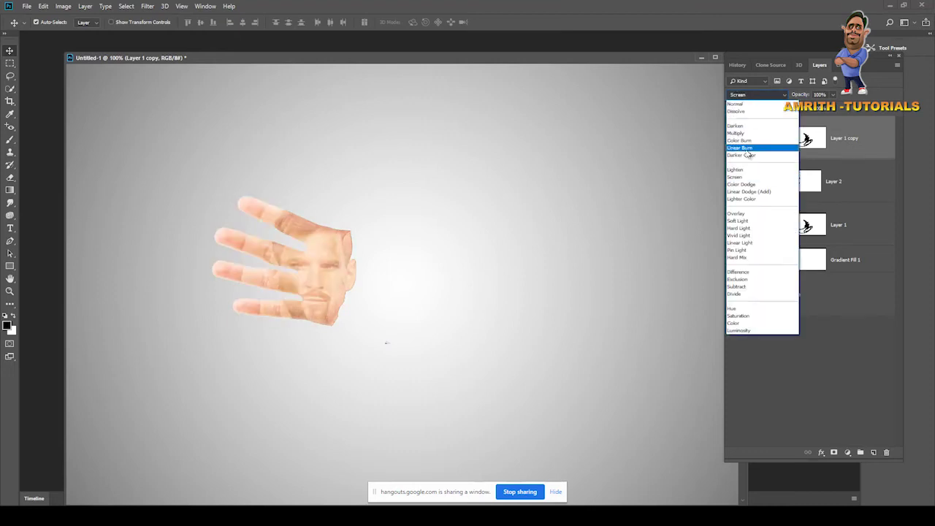
click(746, 156)
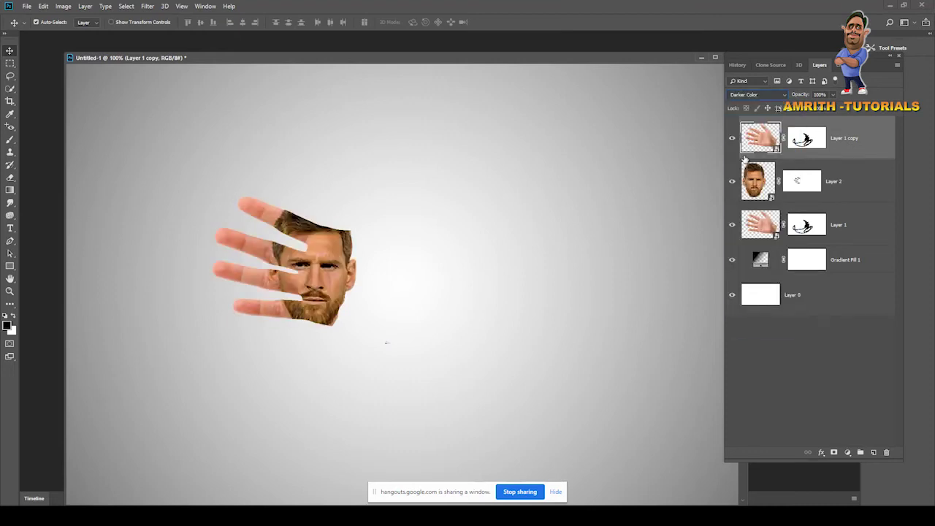
click(752, 96)
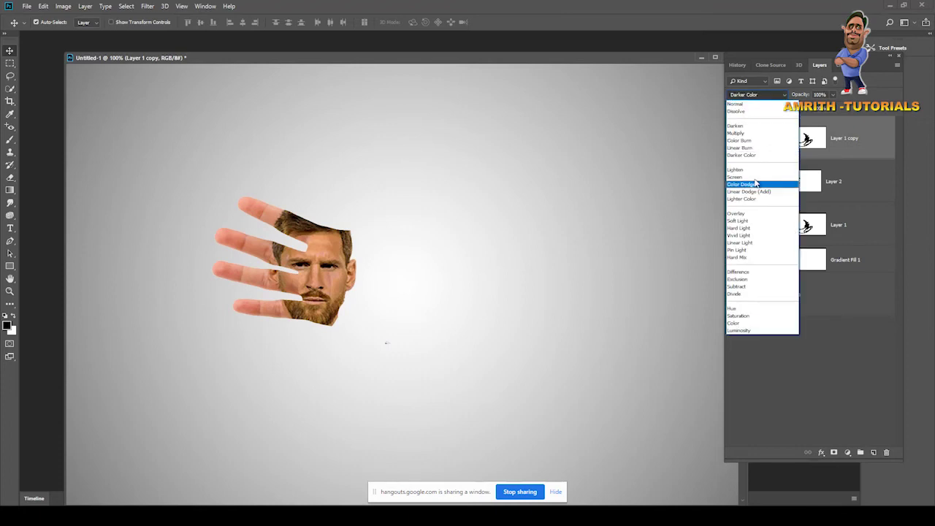
click(752, 213)
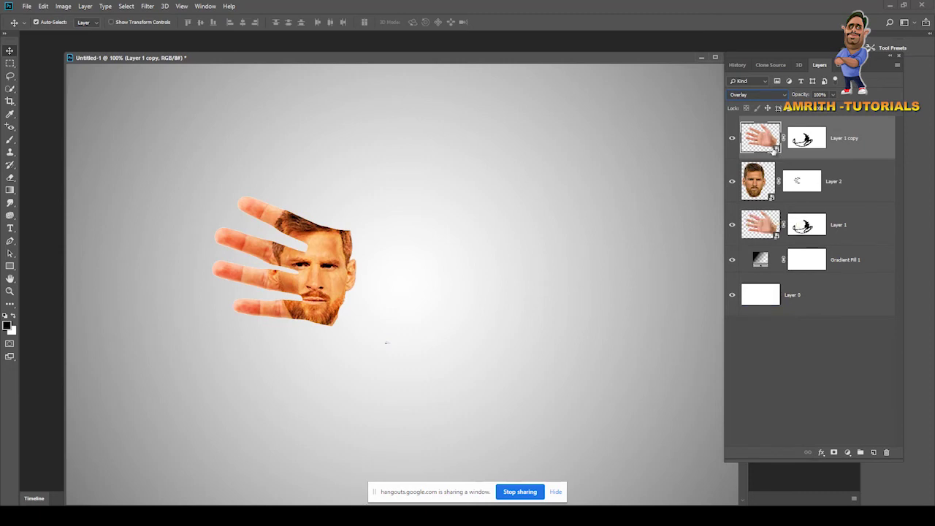
drag(767, 140, 886, 452)
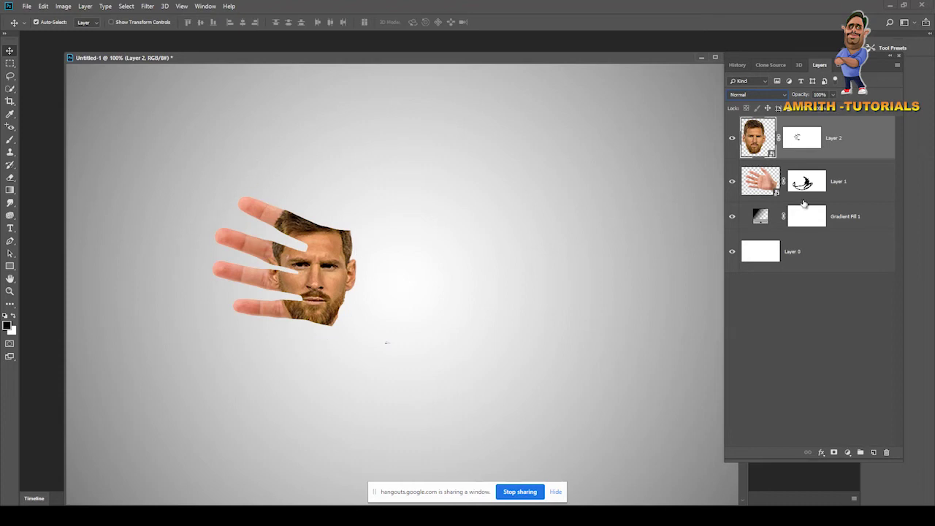
Step: Duplicate Layer 1, move the copy above Layer 2, and set its blend mode to Overlay
click(766, 187)
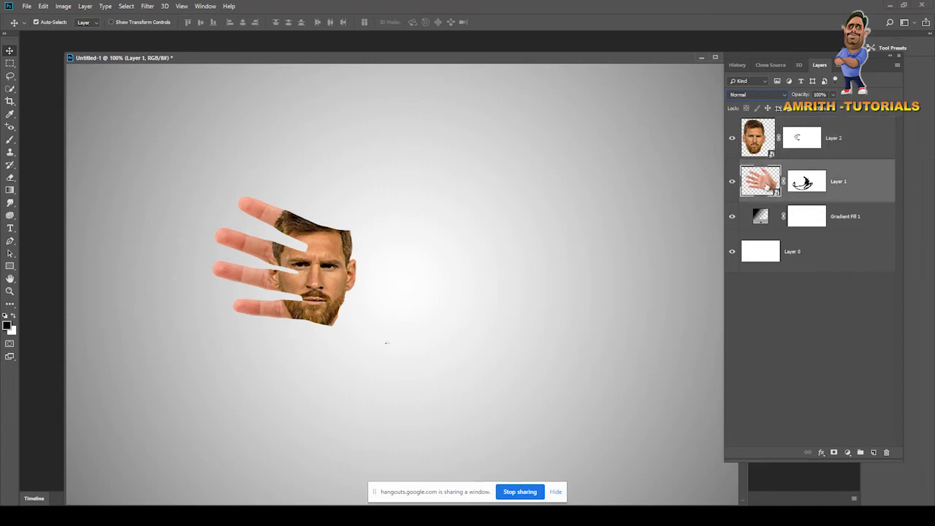
key(ctrl+j)
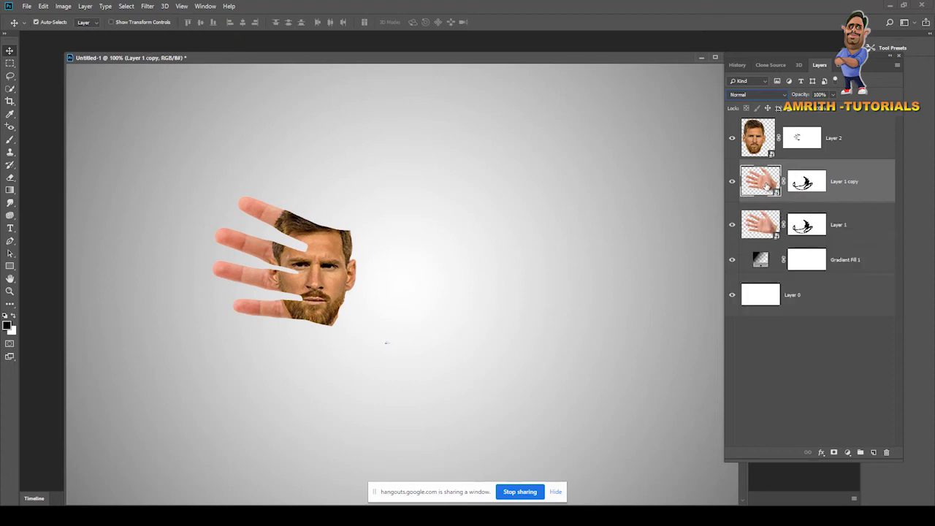
drag(766, 187, 762, 130)
click(781, 95)
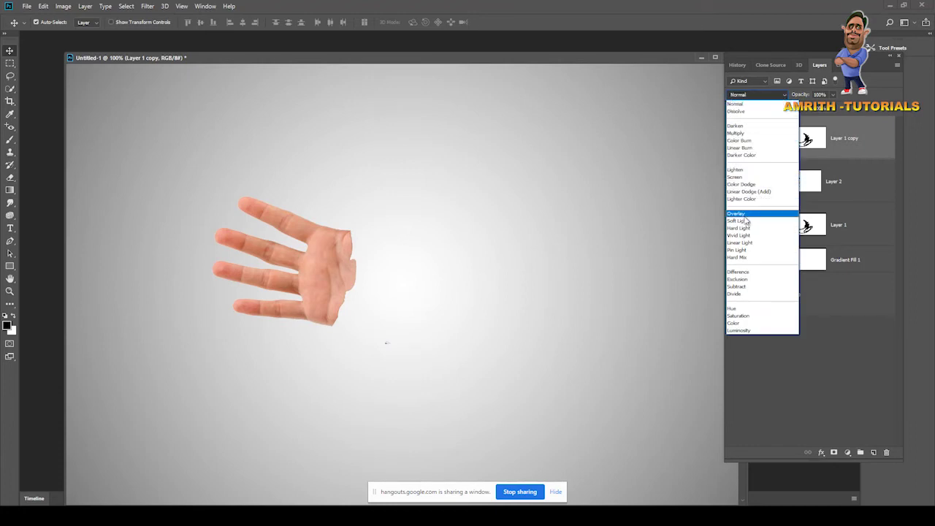
click(744, 215)
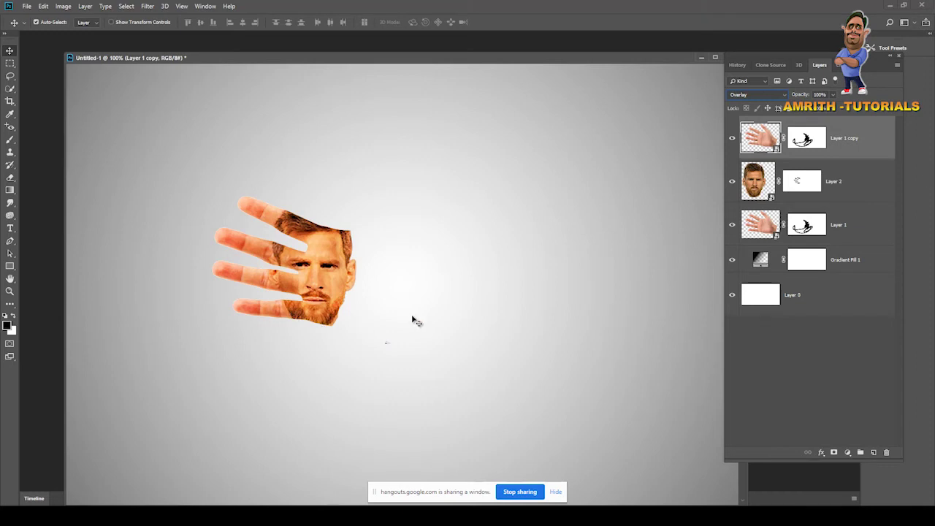
key(ctrl+minus)
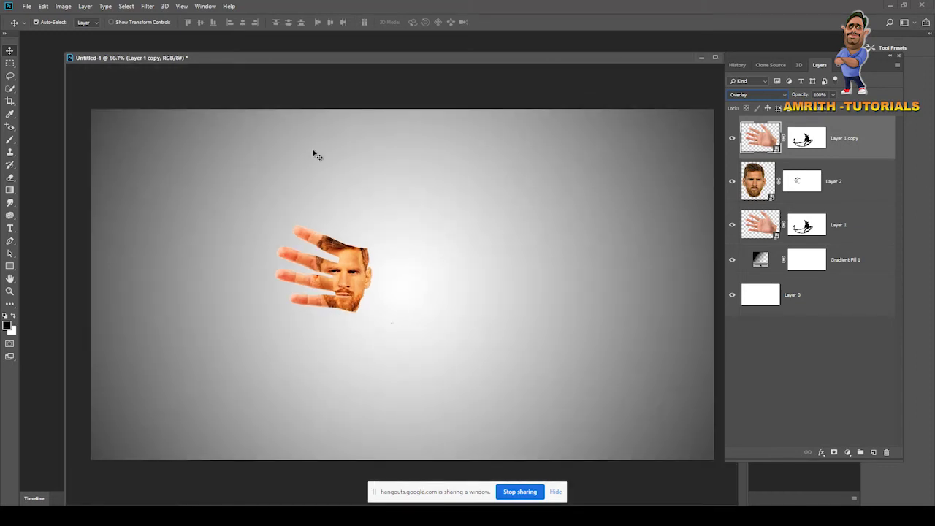
key(ctrl+plus)
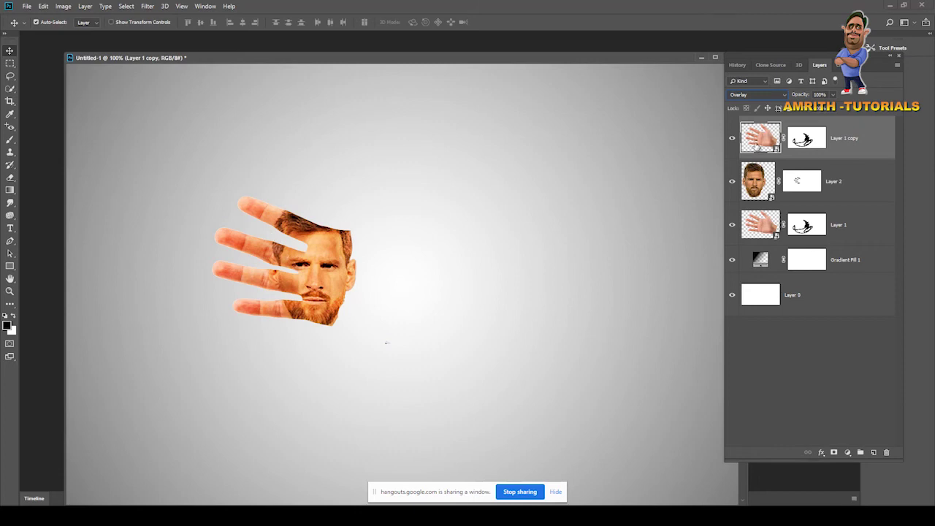
Step: Multi-select Layer 1 copy, Layer 2 and Layer 1 in the Layers panel
click(757, 180)
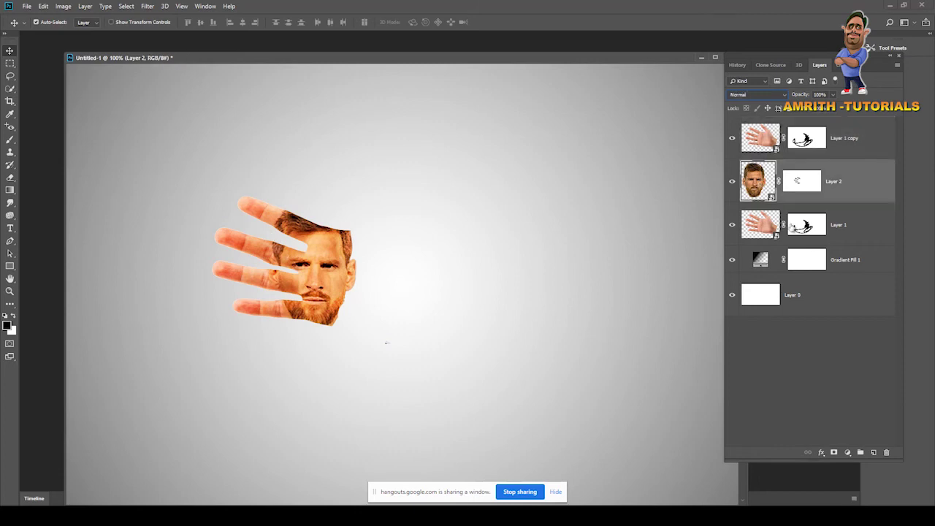
click(796, 228)
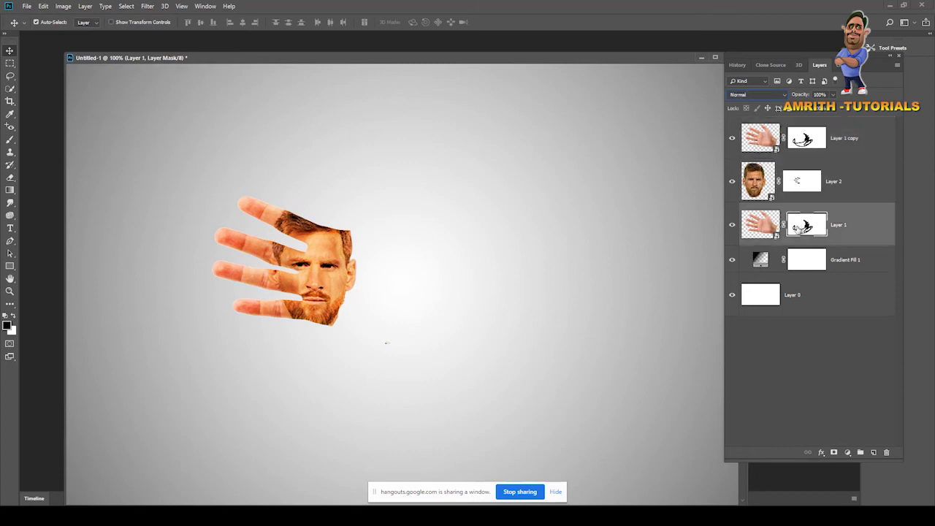
click(764, 149)
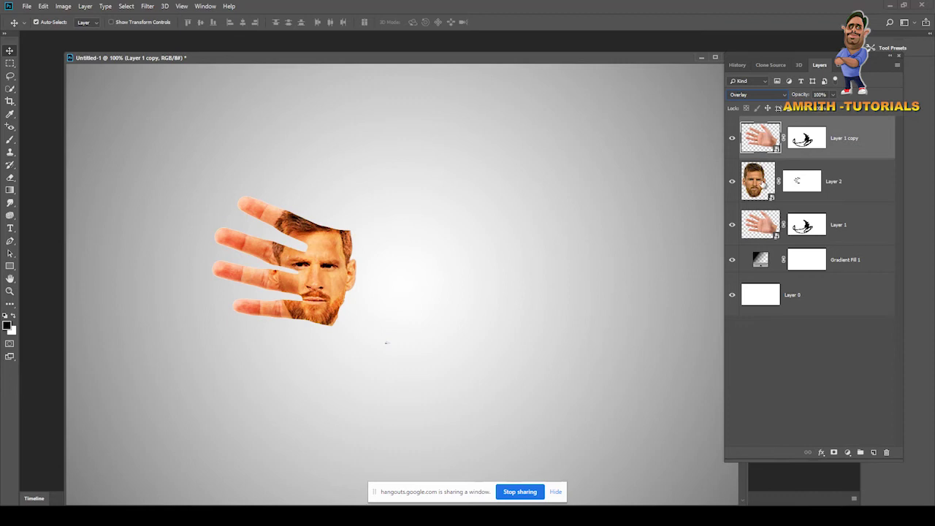
key(alt+bracketleft)
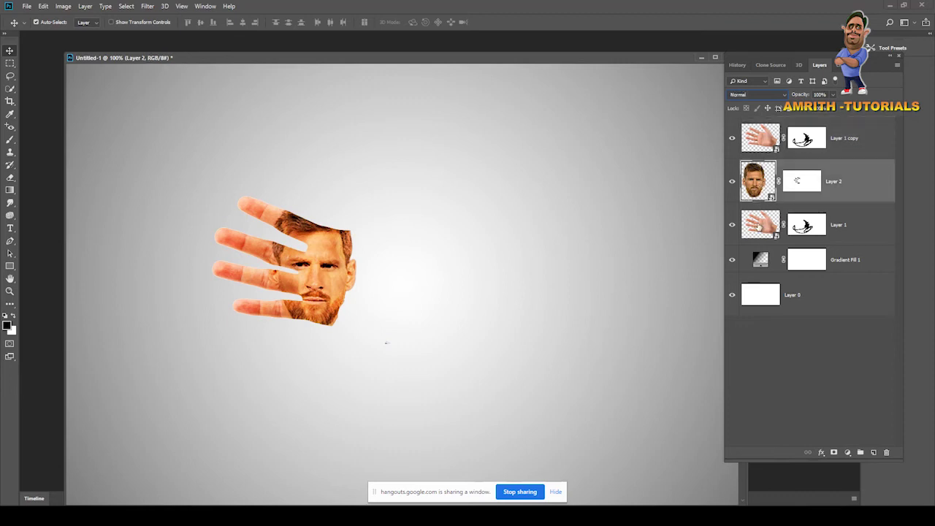
key(alt+bracketleft)
key(super)
key(Escape)
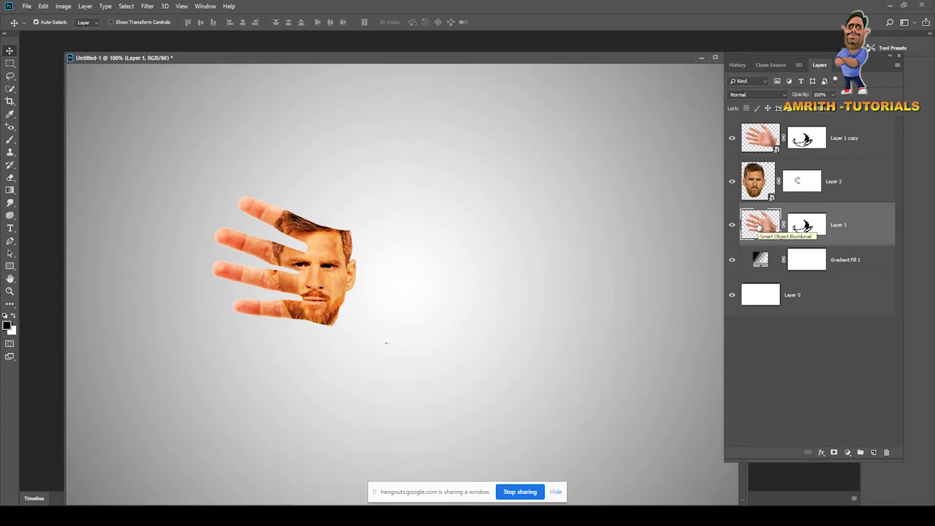
shift+click(757, 196)
shift+click(756, 148)
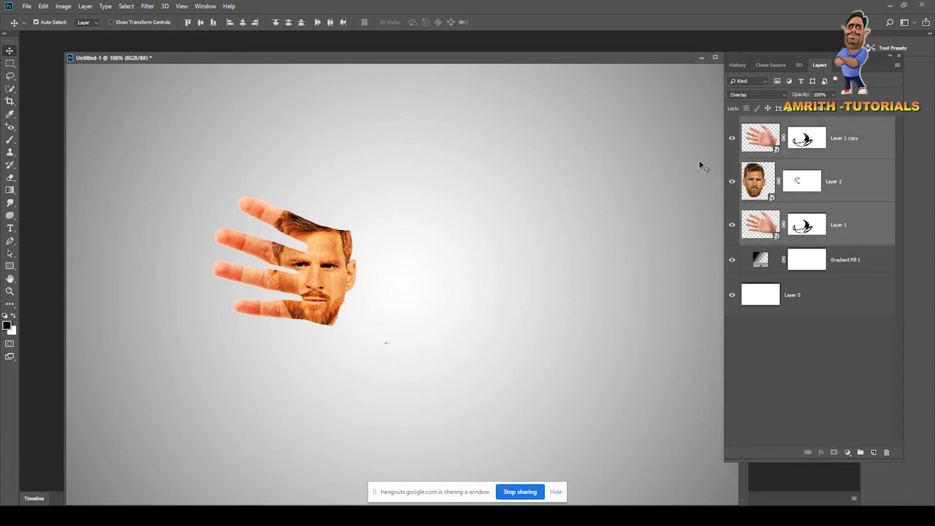
click(764, 170)
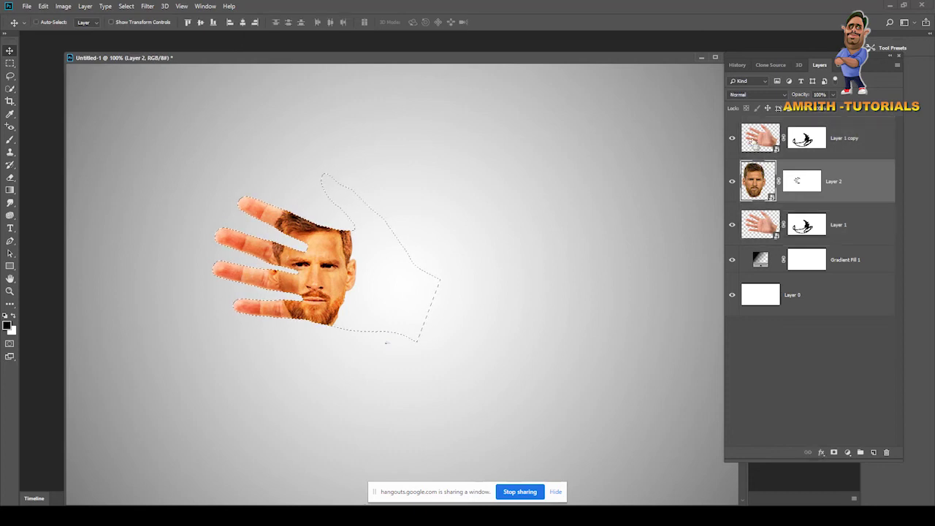
shift+click(756, 147)
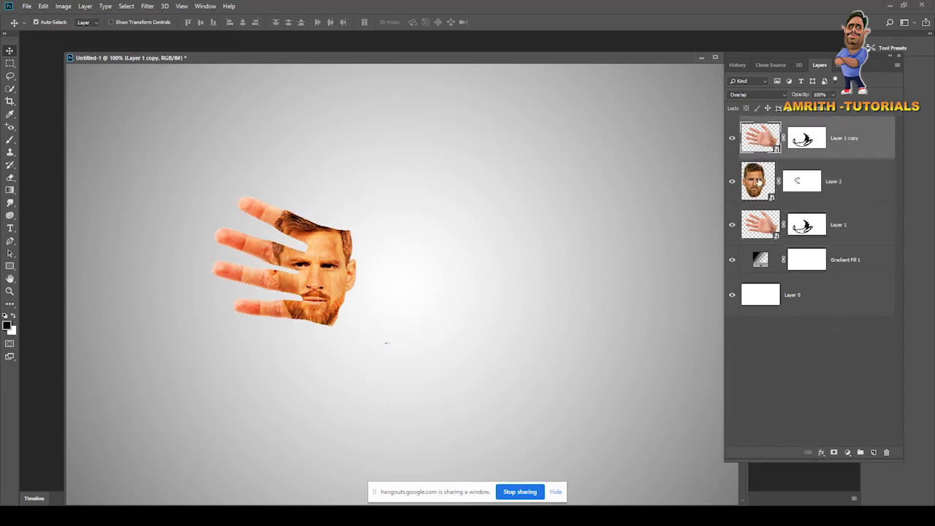
shift+click(756, 236)
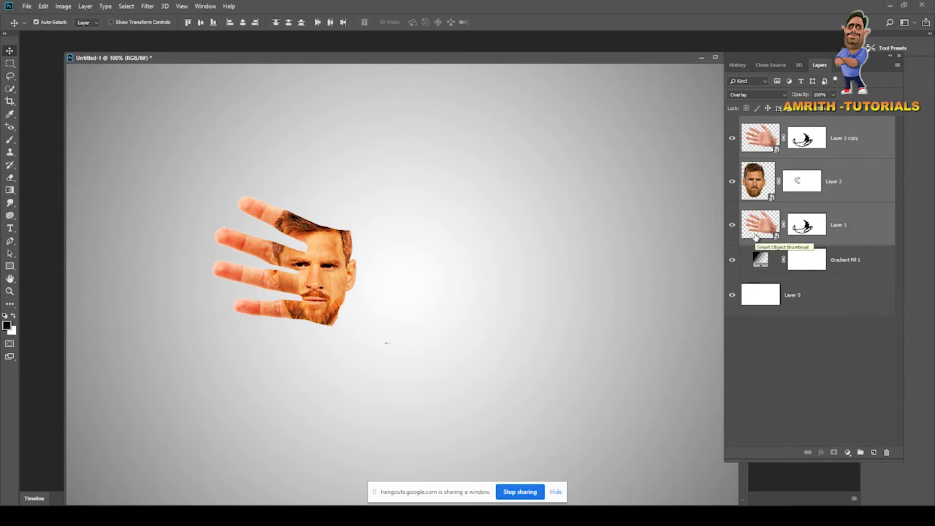
Step: Group the three selected layers with Ctrl+G and rename Group 1 to maskHAND
key(ctrl)
key(ctrl+g)
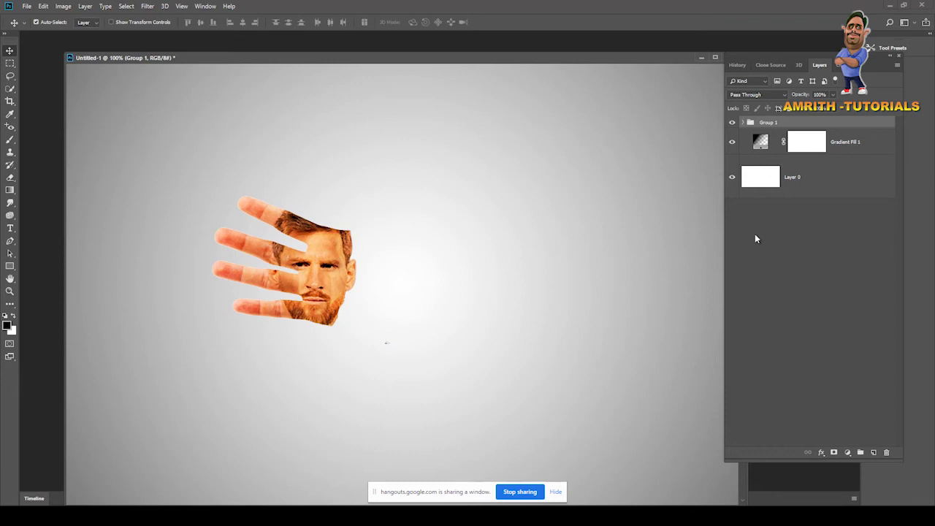
double_click(772, 122)
click(792, 270)
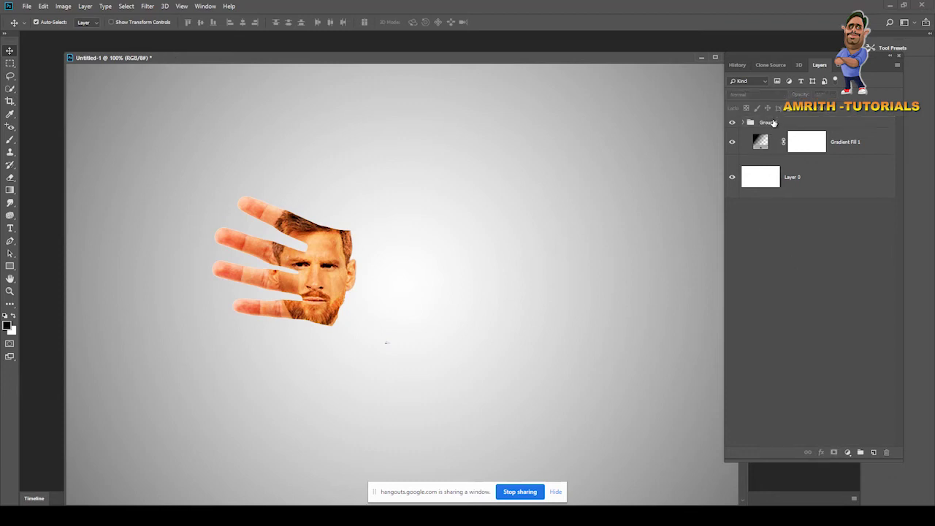
click(773, 123)
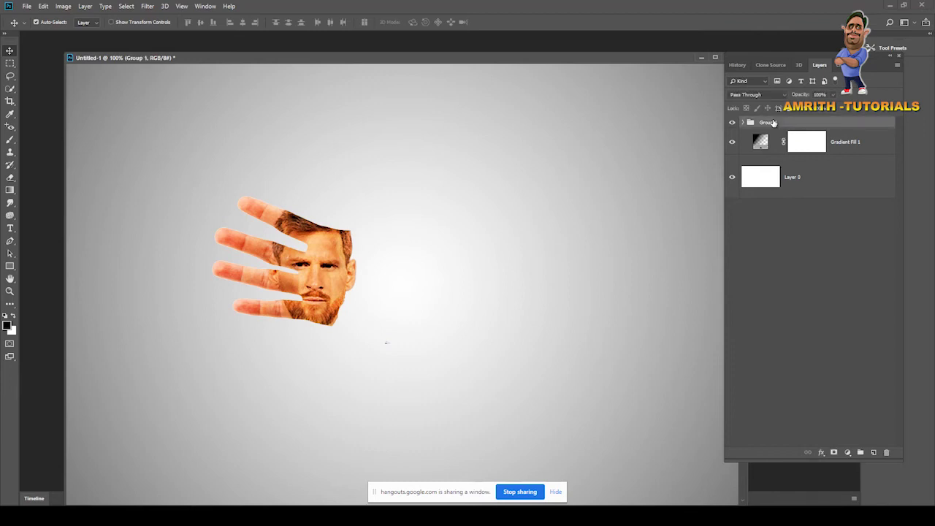
double_click(773, 123)
text(me)
click(789, 277)
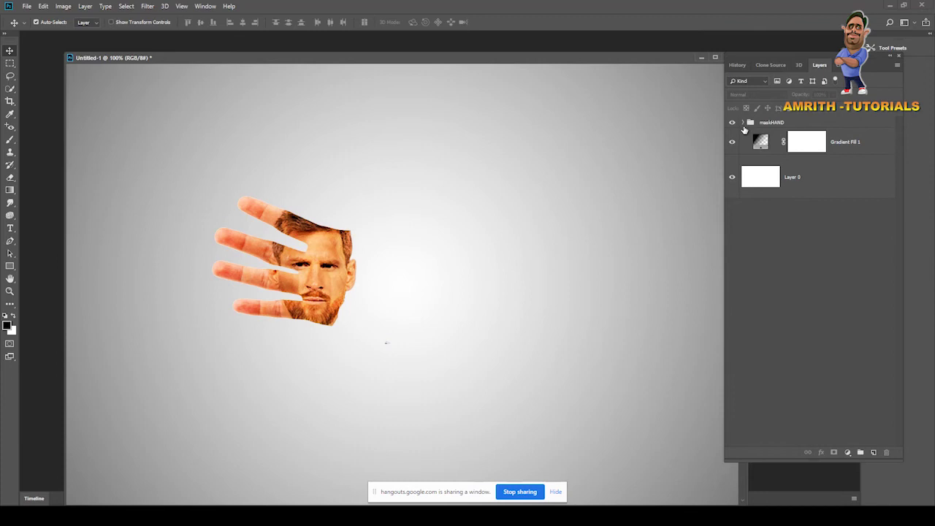
click(743, 122)
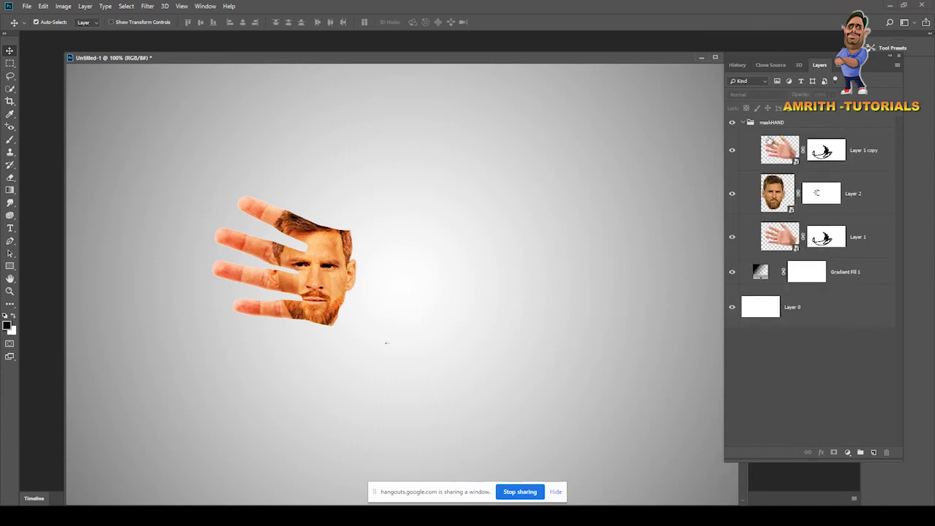
click(744, 122)
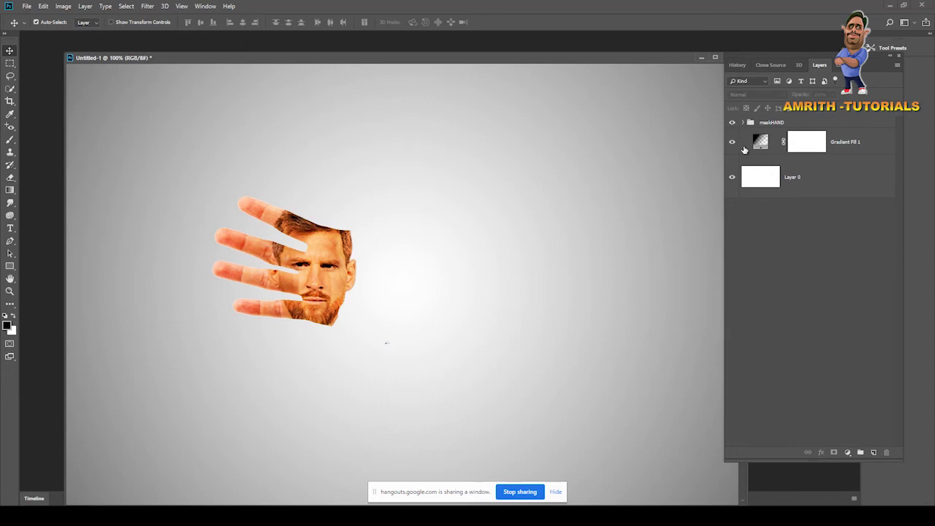
click(732, 142)
click(732, 142)
click(732, 142)
click(733, 142)
click(732, 142)
click(732, 143)
click(733, 142)
click(733, 142)
click(743, 122)
click(743, 122)
click(744, 123)
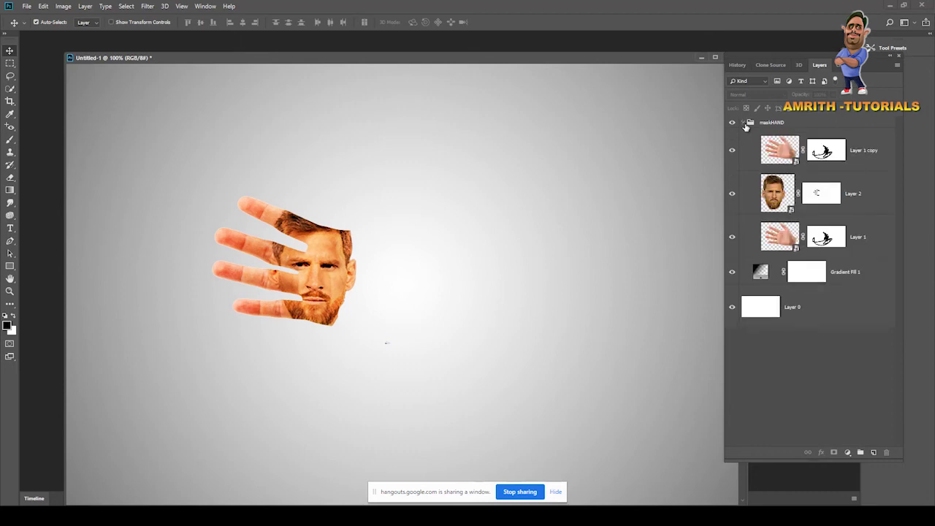
click(743, 122)
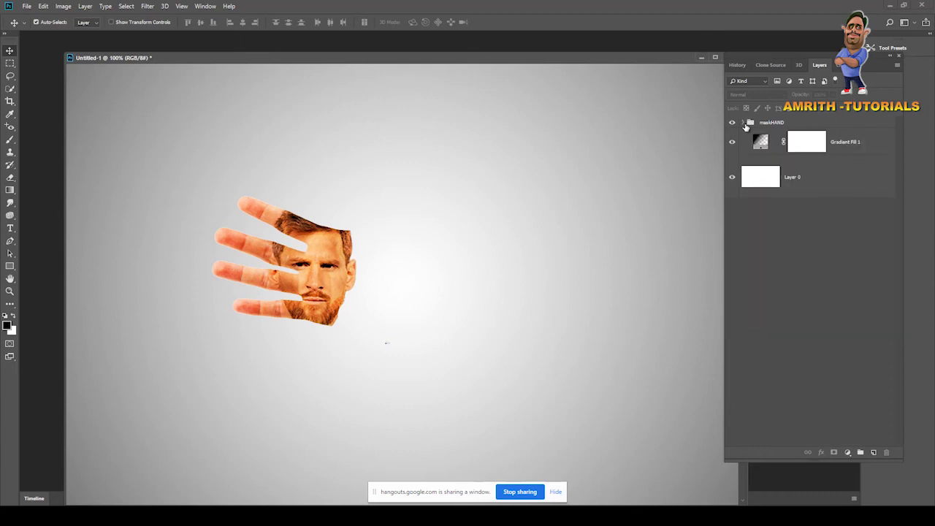
click(743, 123)
click(744, 123)
click(744, 123)
click(744, 122)
Step: With maskHAND active, toggle Gradient Fill 1 to compare, then bring up the adjustment layer list
click(781, 124)
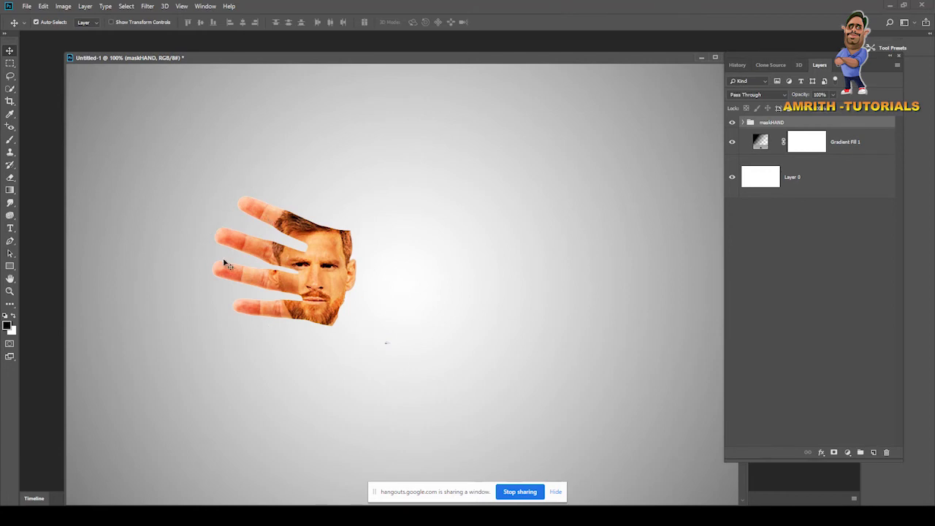
click(732, 141)
click(732, 142)
click(733, 142)
click(733, 141)
click(733, 142)
click(733, 142)
mouse_move(790, 58)
mouse_down()
mouse_move(818, 59)
mouse_move(805, 51)
mouse_up()
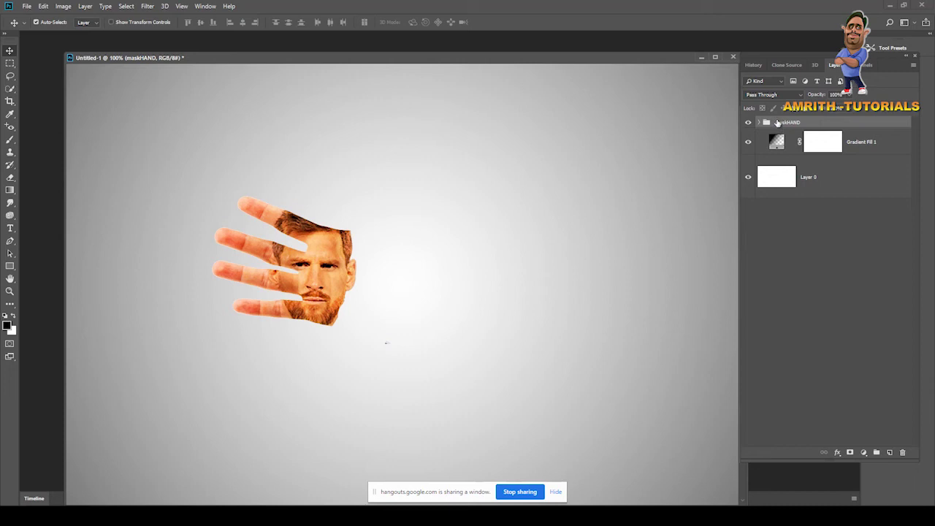
click(865, 454)
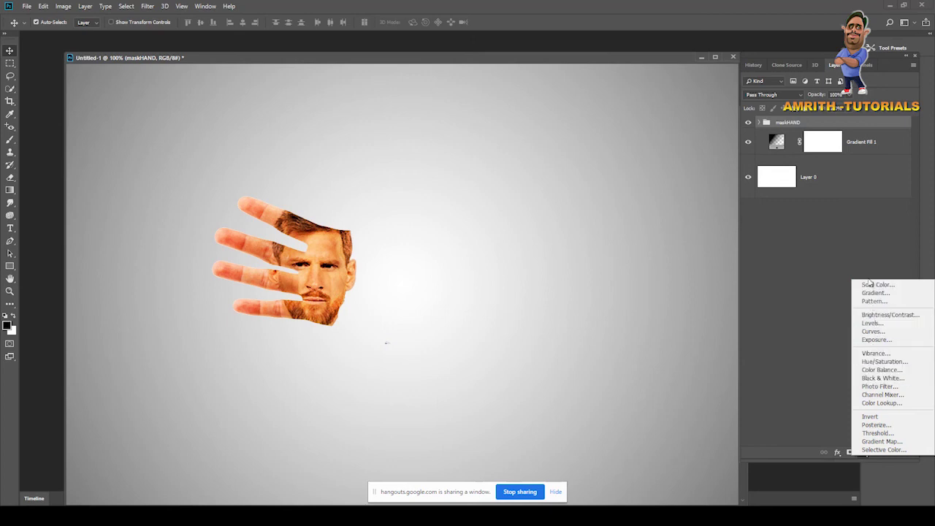
Step: Add a Color Balance layer shifting midtones toward red, then undo it
click(879, 373)
drag(757, 126, 598, 175)
drag(629, 226, 703, 225)
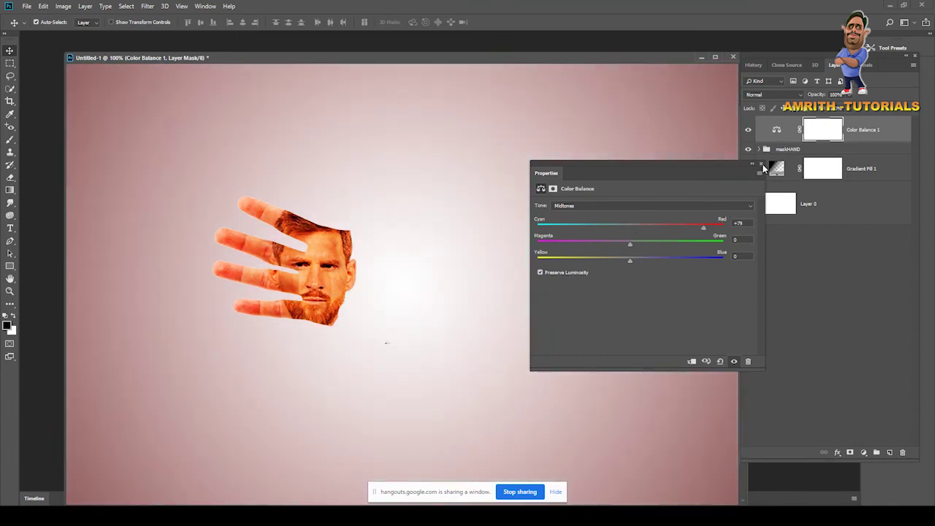
click(760, 165)
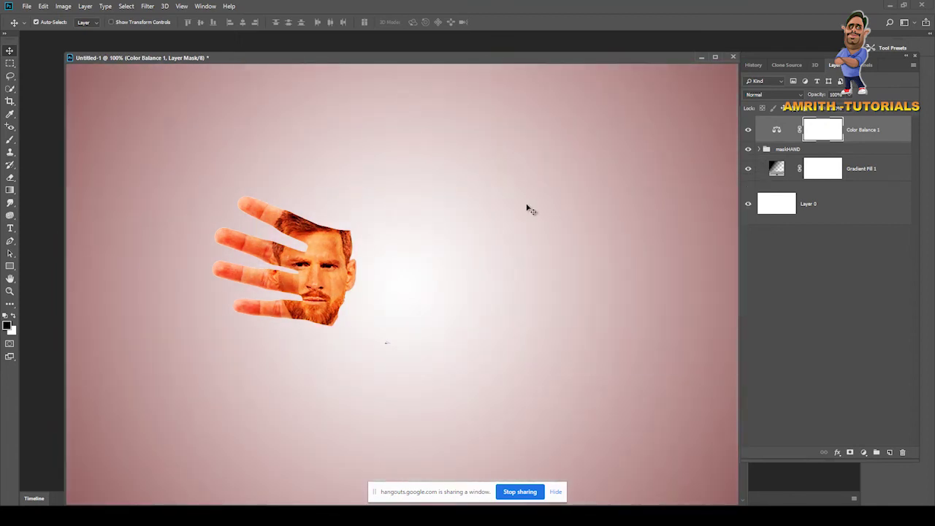
key(ctrl+z)
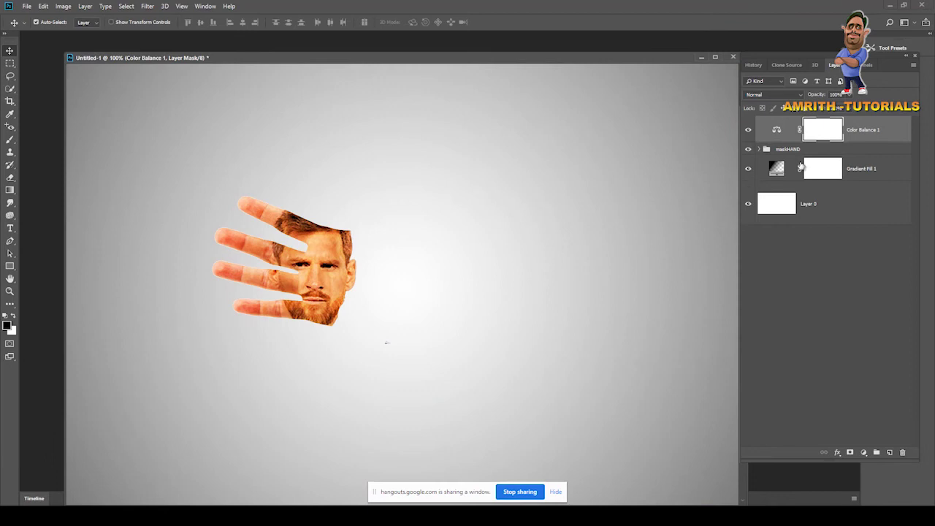
key(ctrl+shift+z)
key(ctrl+z)
key(ctrl+z)
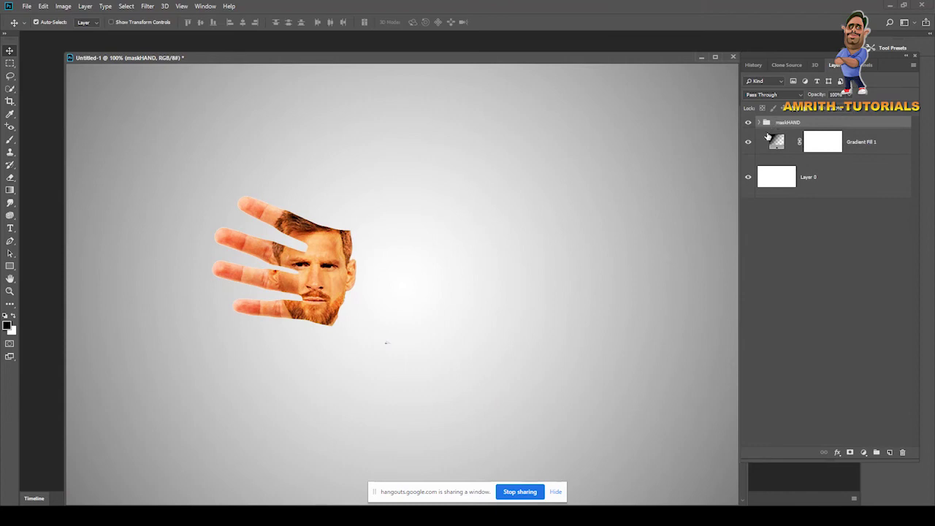
Step: Add a new Color Balance layer clipped to maskHAND with midtones +9, +28, +100
click(865, 456)
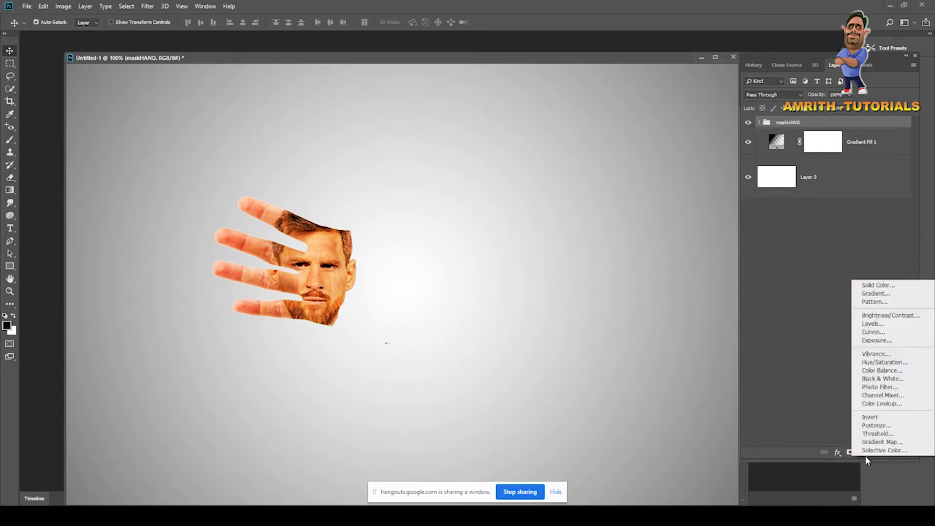
click(880, 373)
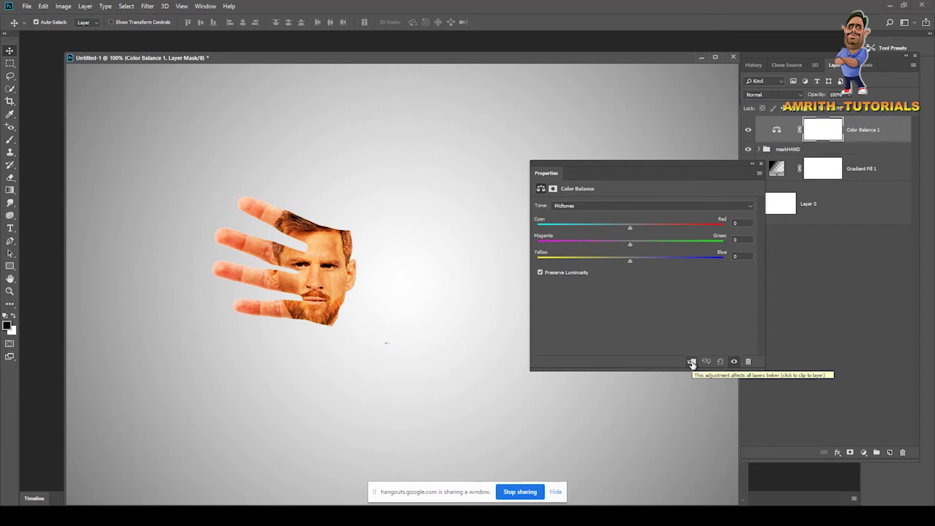
click(691, 362)
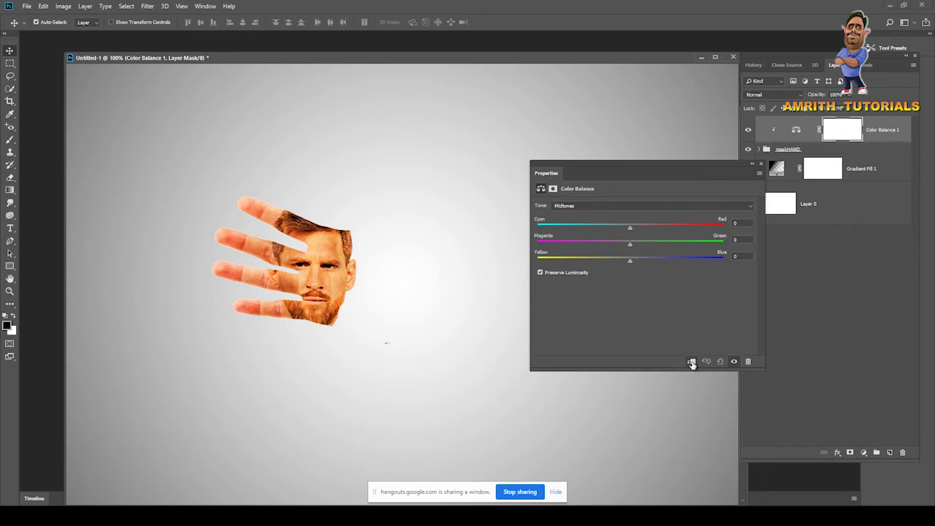
drag(630, 228, 730, 260)
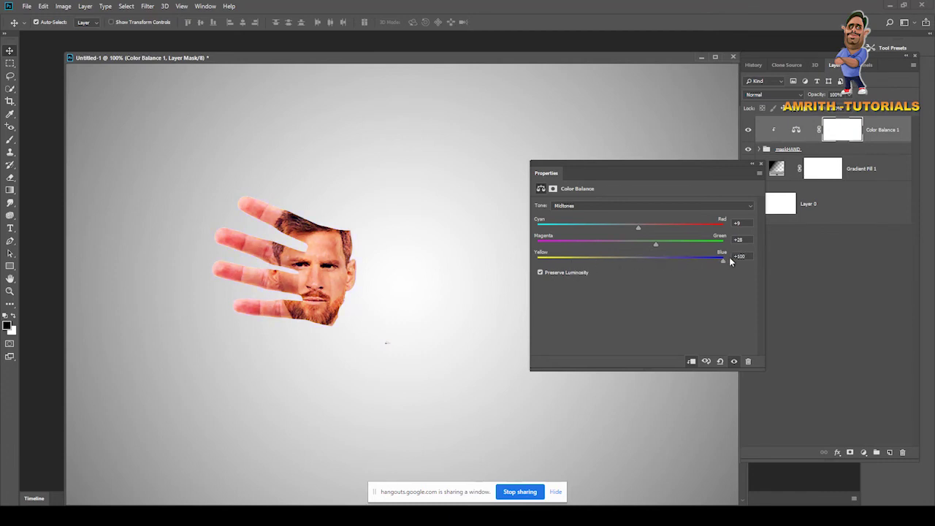
click(760, 164)
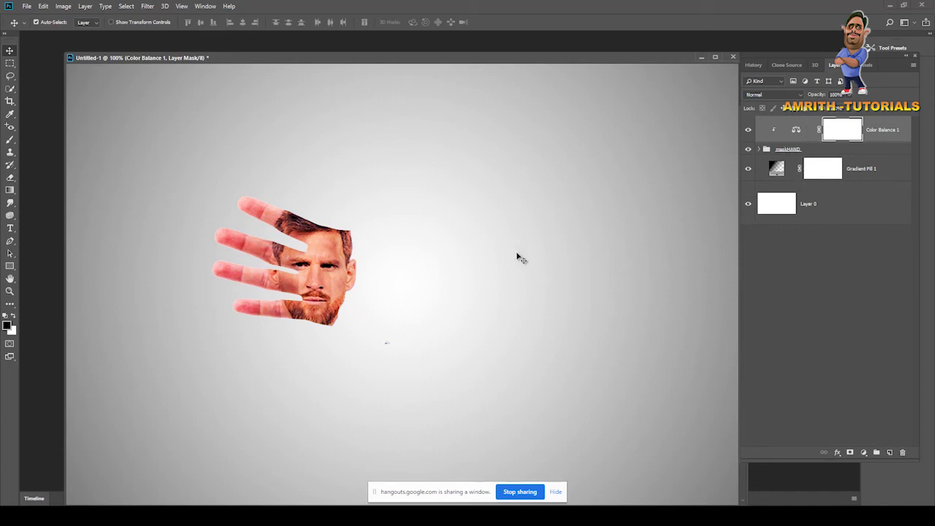
Step: Zoom out, toggle the gradient and hand group to check, then select maskHAND for another adjustment
key(ctrl+minus)
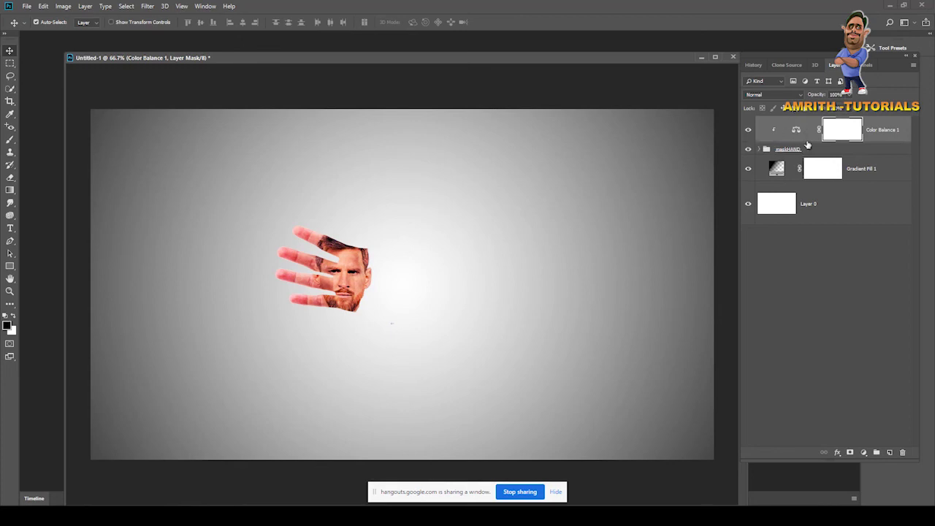
click(748, 169)
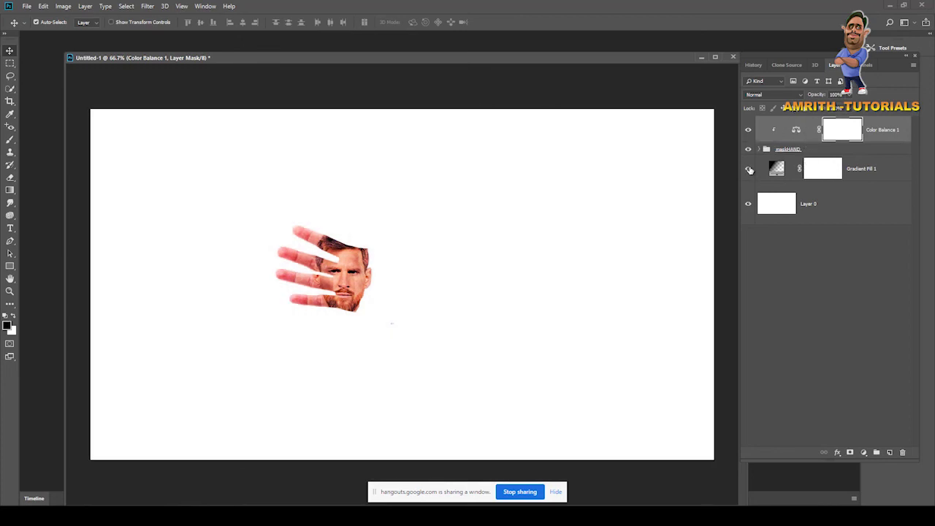
click(748, 169)
click(748, 149)
click(748, 150)
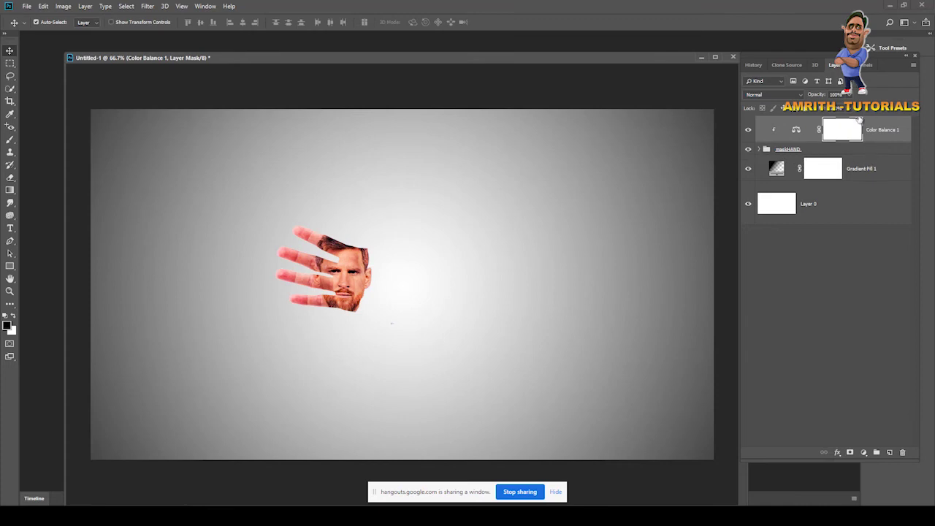
click(830, 145)
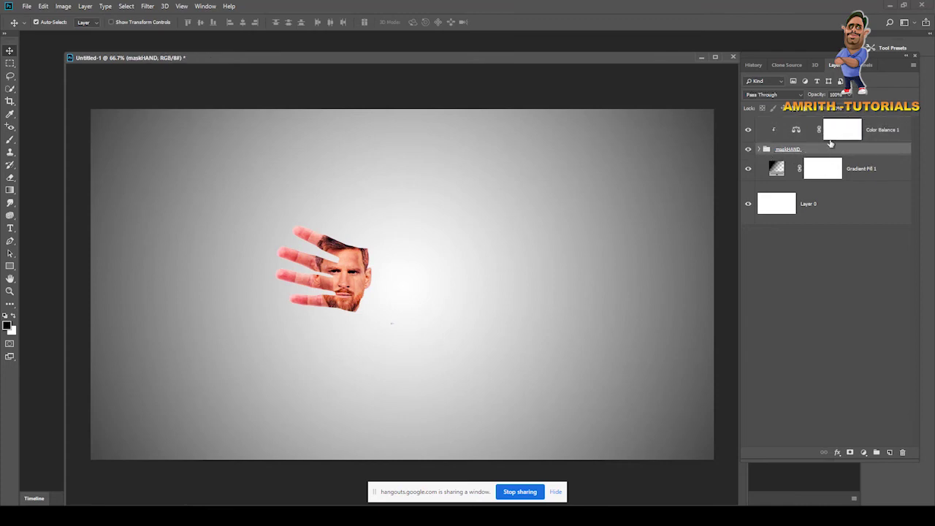
click(863, 452)
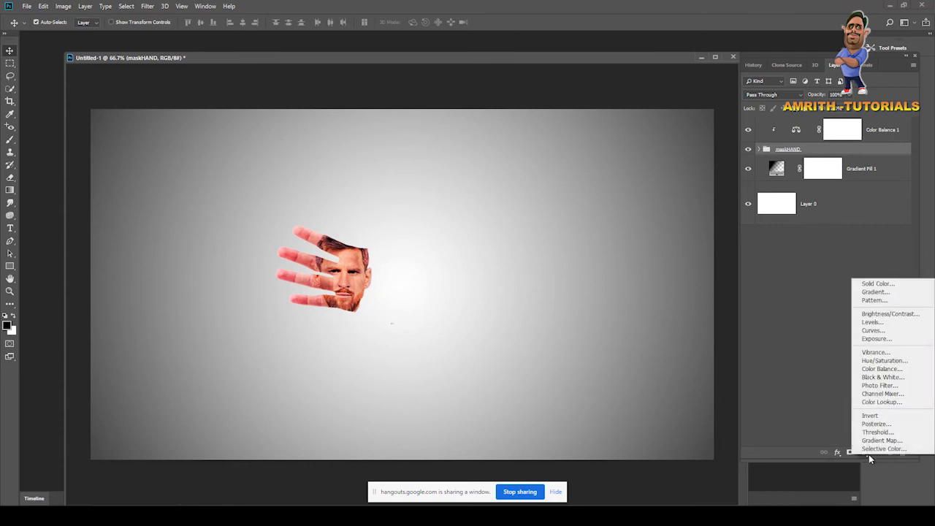
Step: Add a Levels layer clipped to maskHAND with a nudged midtone slider, and toggle it to compare
click(876, 322)
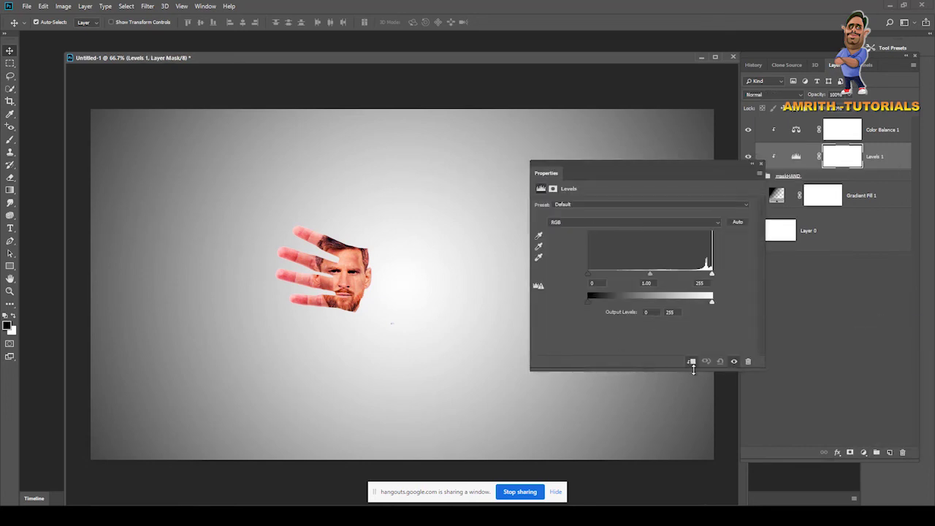
mouse_move(650, 274)
mouse_down()
mouse_move(676, 271)
mouse_move(634, 275)
mouse_move(705, 276)
mouse_move(641, 280)
mouse_move(657, 276)
mouse_up()
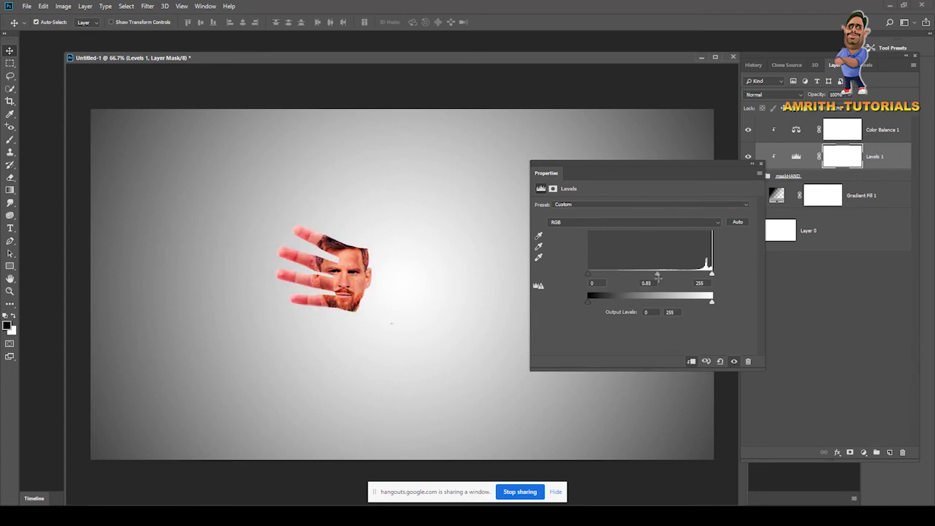
click(760, 163)
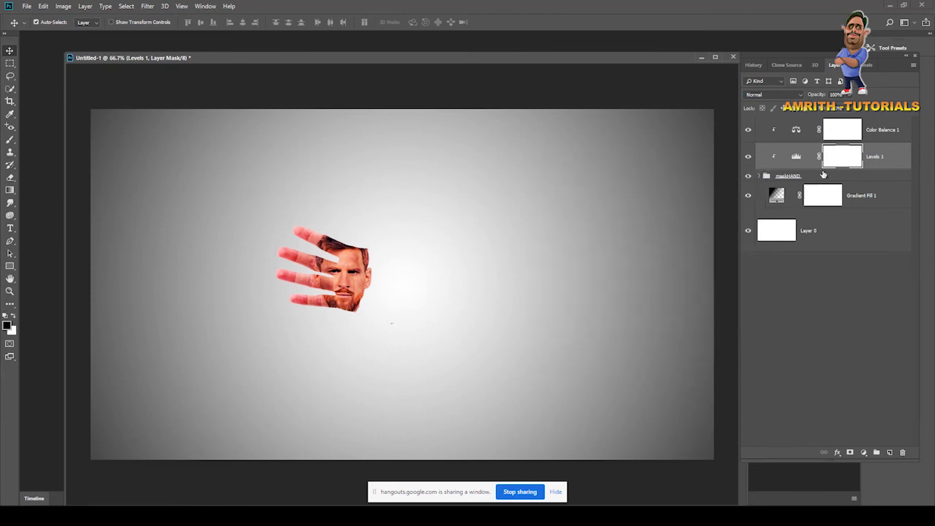
click(749, 159)
click(749, 159)
click(749, 158)
click(749, 159)
click(749, 159)
click(750, 158)
Step: Toggle Color Balance 1 and Levels 1 to compare, then zoom to 100% with Ctrl+1
click(748, 132)
click(748, 132)
click(748, 132)
click(748, 132)
click(747, 156)
click(747, 156)
key(ctrl+1)
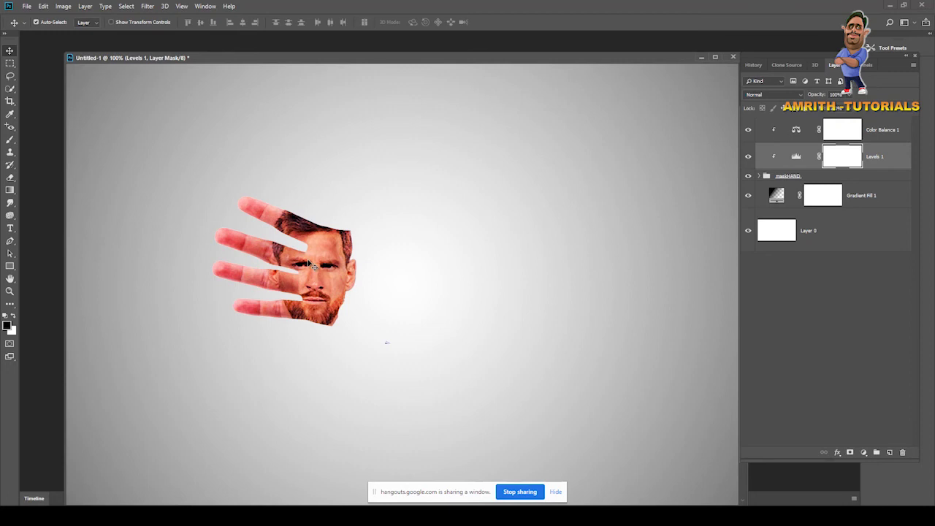
key(ctrl+minus)
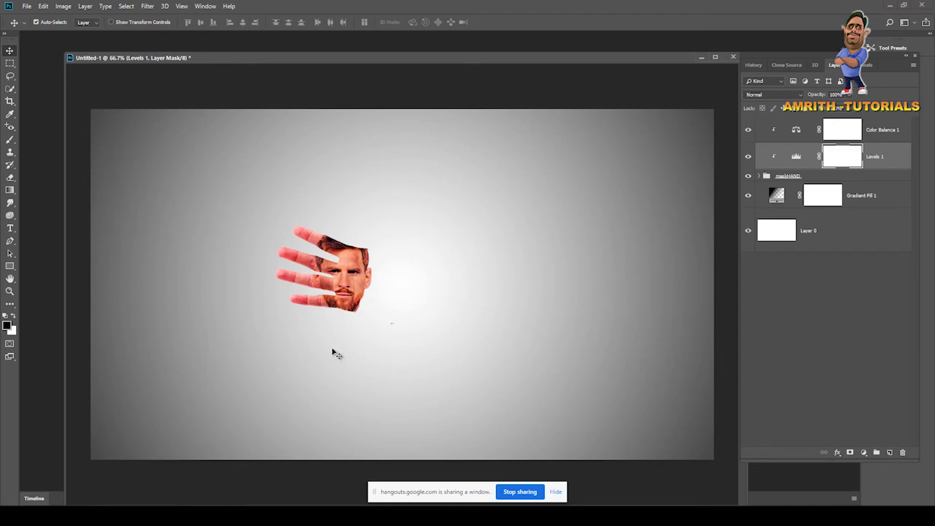
Step: With the Brush Tool active, check layer visibility, then add empty Layer 3 above Levels 1
click(12, 144)
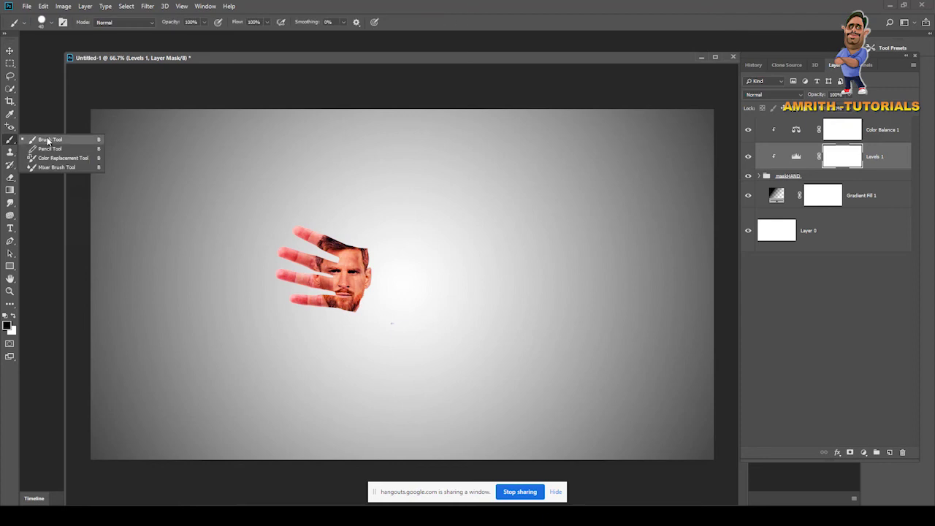
click(48, 141)
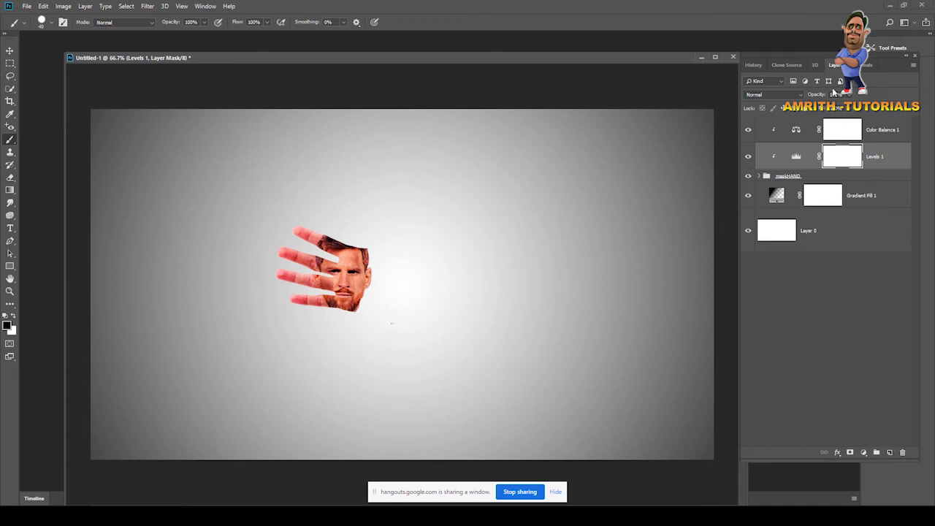
click(747, 230)
click(750, 233)
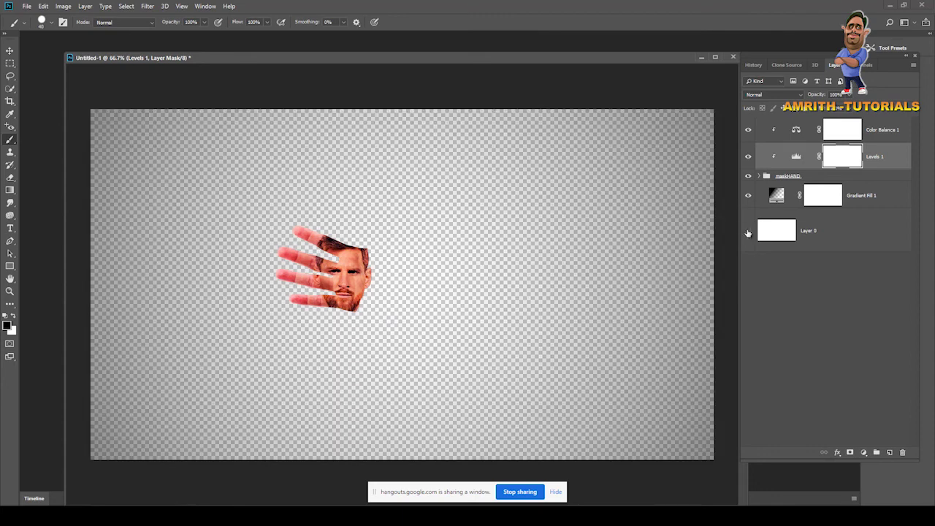
click(747, 231)
click(748, 195)
click(749, 194)
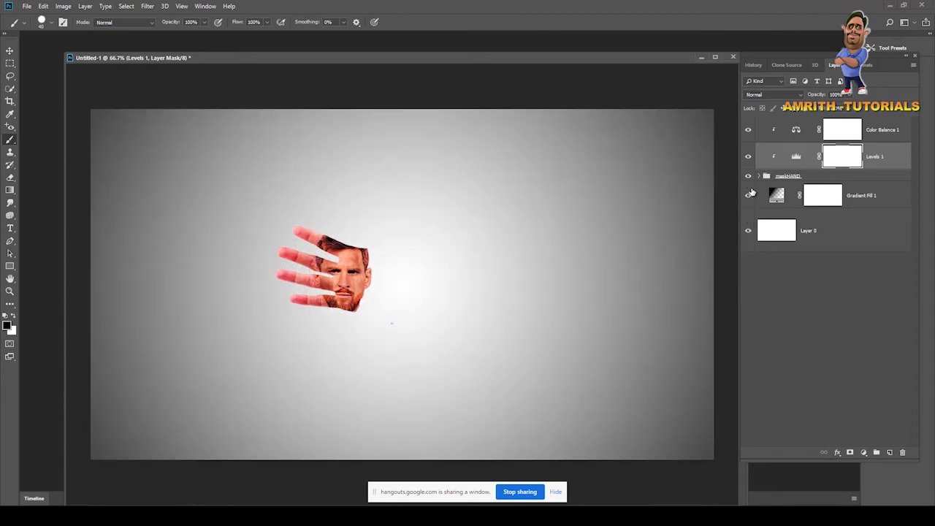
click(747, 176)
click(747, 176)
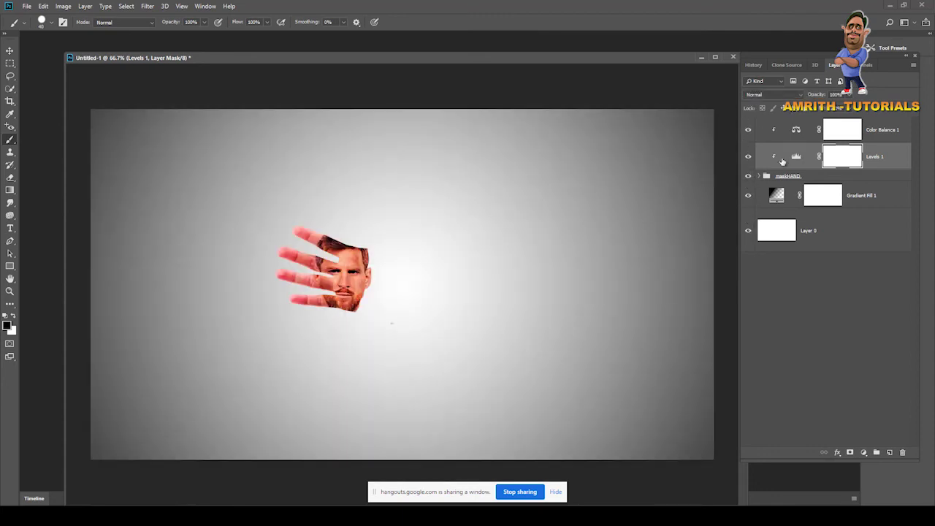
click(890, 453)
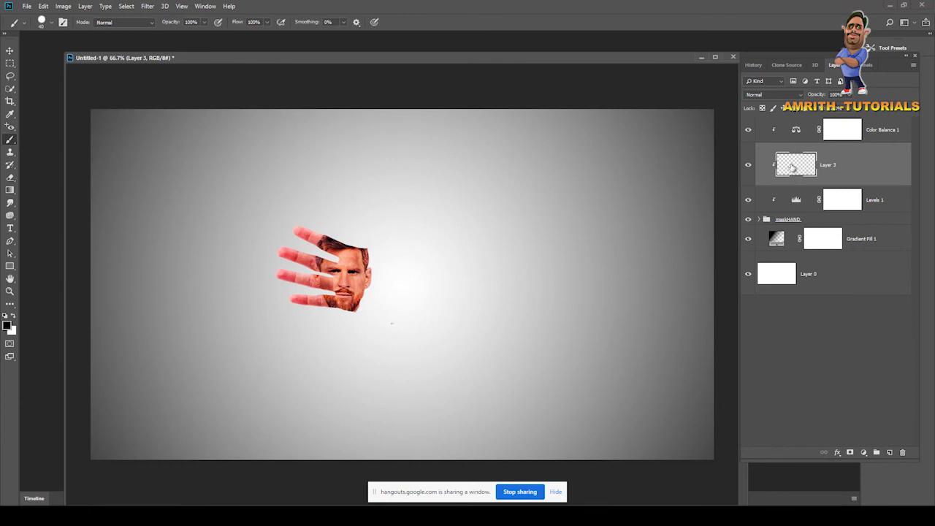
Step: Move Layer 3 to the top and set a 250 px Hard Round brush
drag(796, 169, 798, 131)
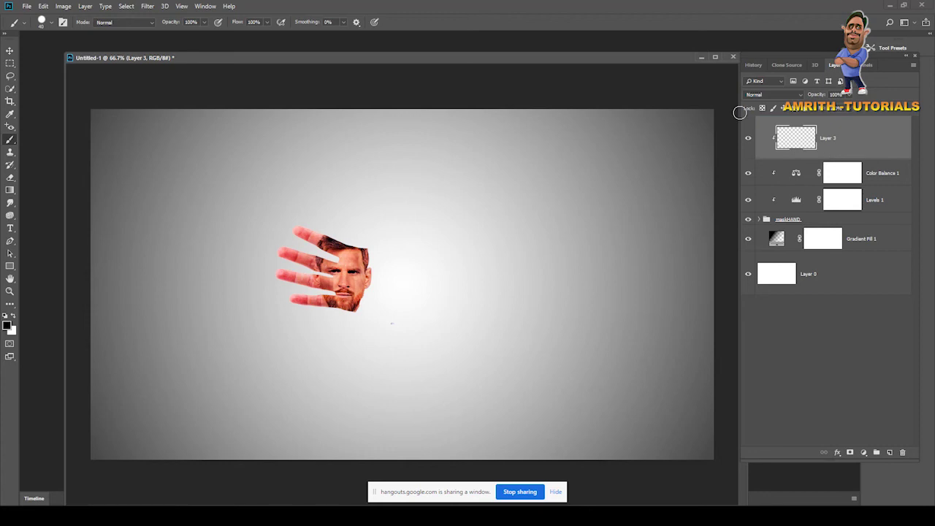
right_click(10, 139)
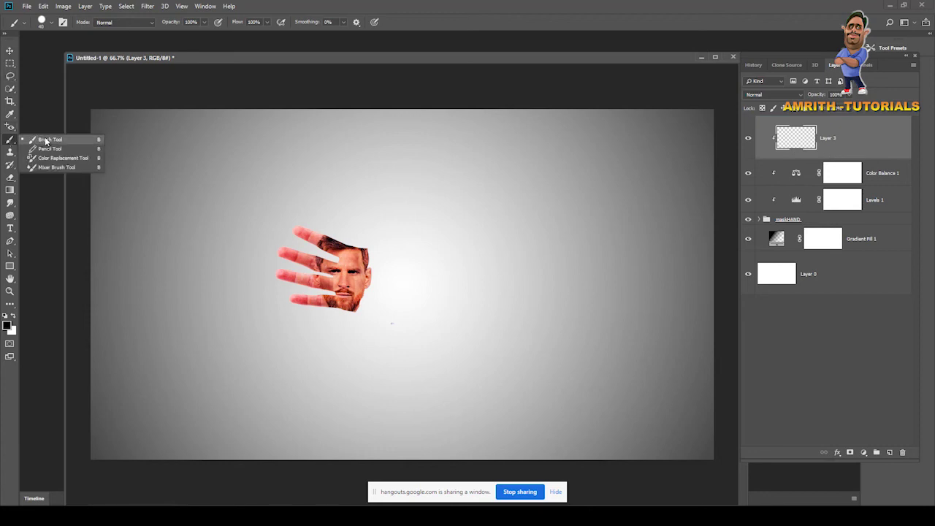
click(45, 139)
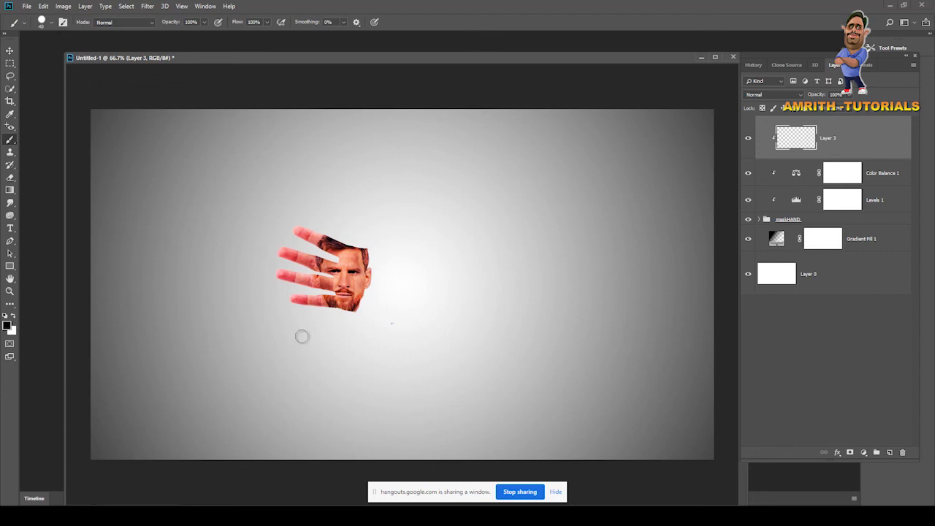
key(bracketright)
key(bracketright)
key(bracketright)
key(bracketright)
key(bracketright)
key(bracketright)
key(bracketright)
key(bracketright)
key(bracketright)
key(bracketright)
click(52, 24)
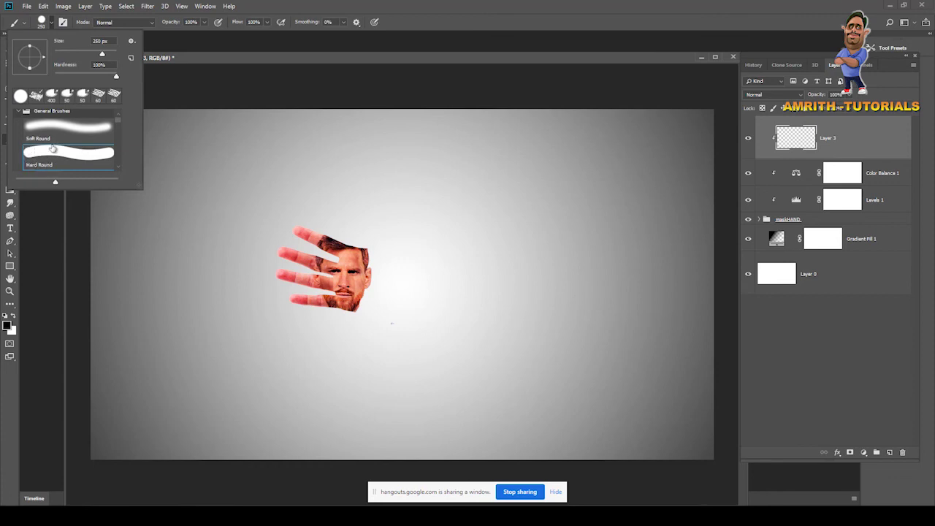
click(335, 378)
click(334, 377)
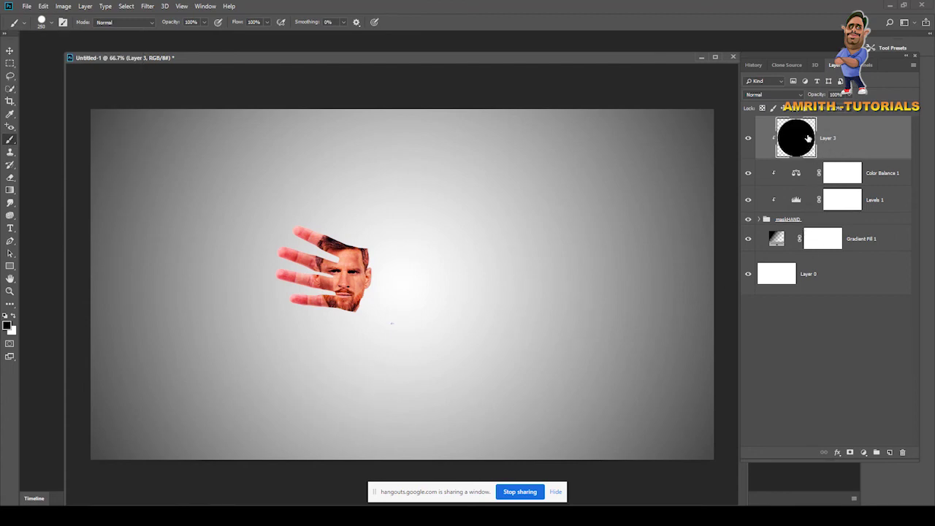
Step: Drag Layer 3 between Color Balance 1 and Levels 1, then undo the move
drag(801, 136, 804, 181)
key(ctrl+z)
key(ctrl+shift+z)
key(ctrl+z)
Step: Delete Layer 3 and remove the trial layers added above Levels 1
key(ctrl+bracketleft)
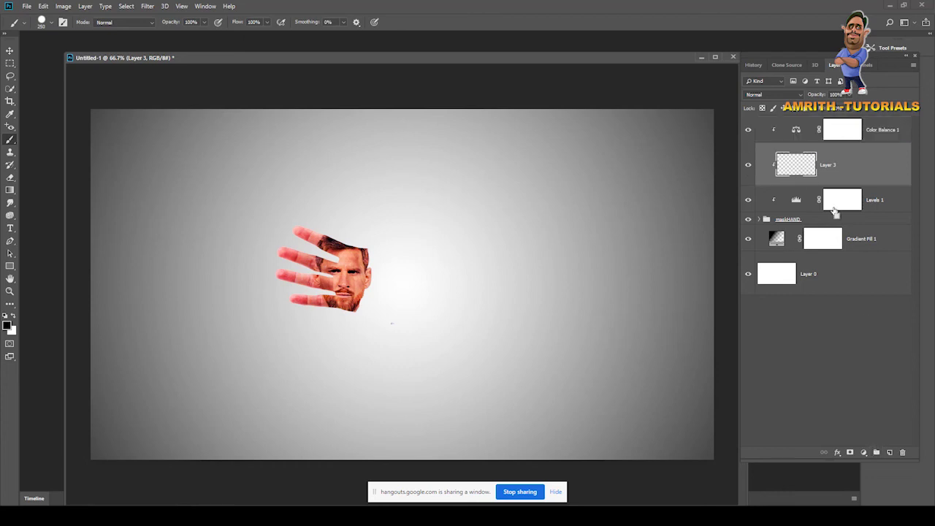
key(Delete)
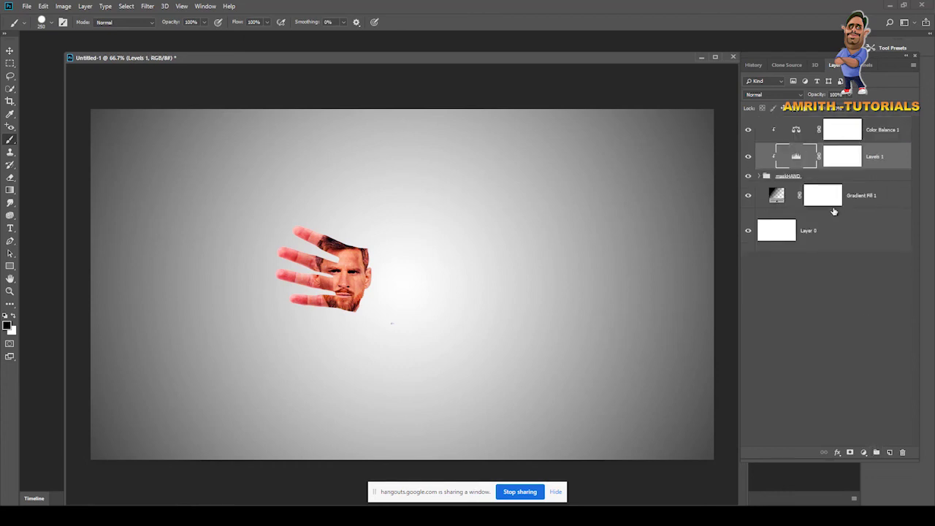
click(889, 453)
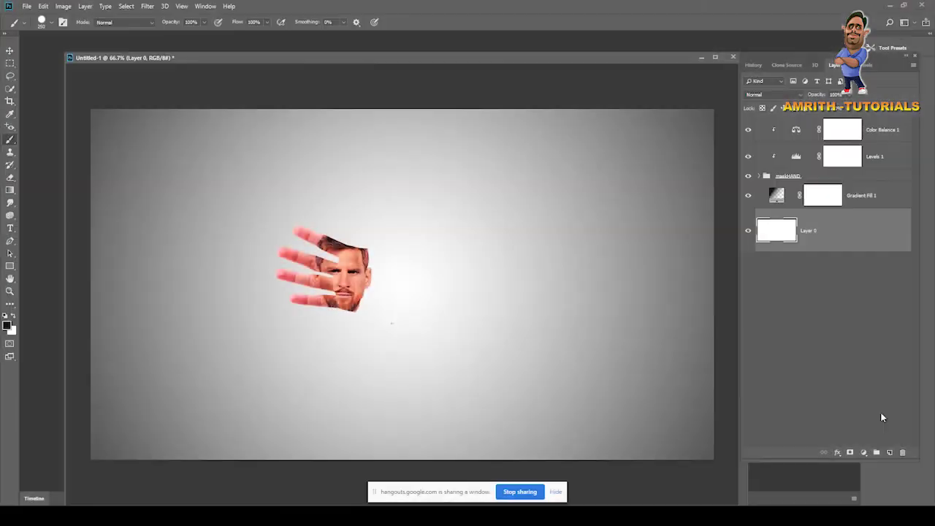
click(889, 453)
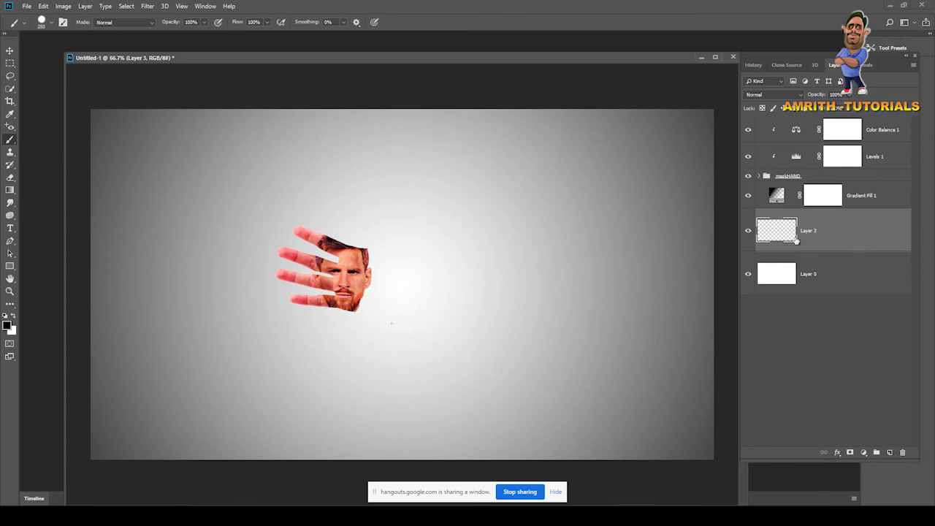
key(Delete)
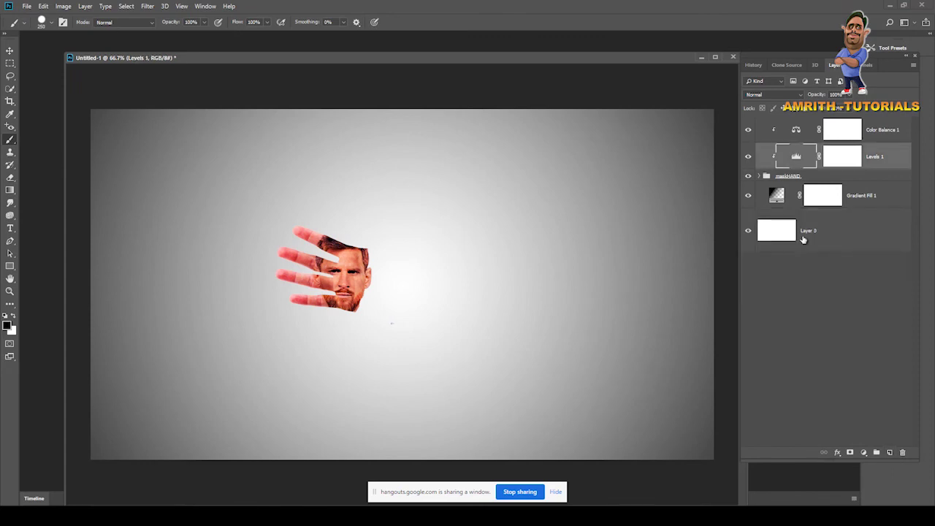
click(888, 455)
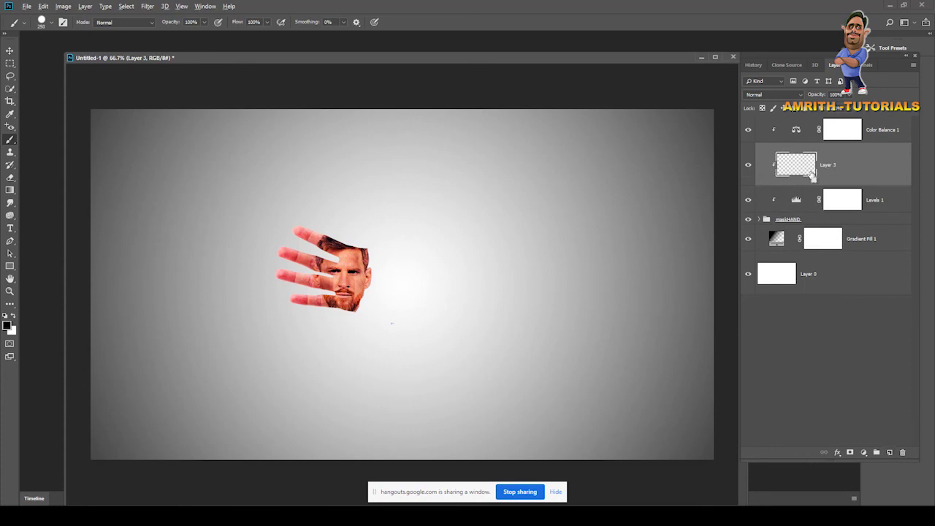
key(Delete)
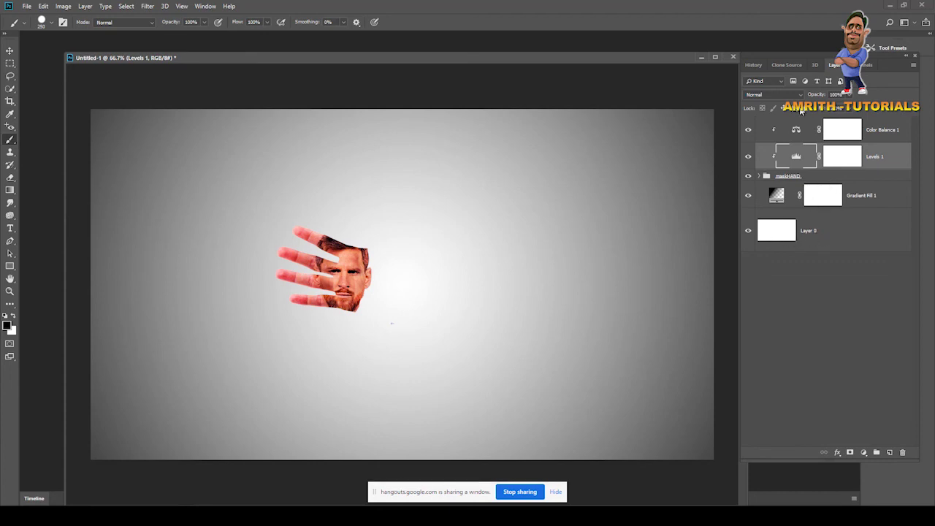
Step: Add a trial layer above Layer 0, paint a black dab, then undo it
click(802, 235)
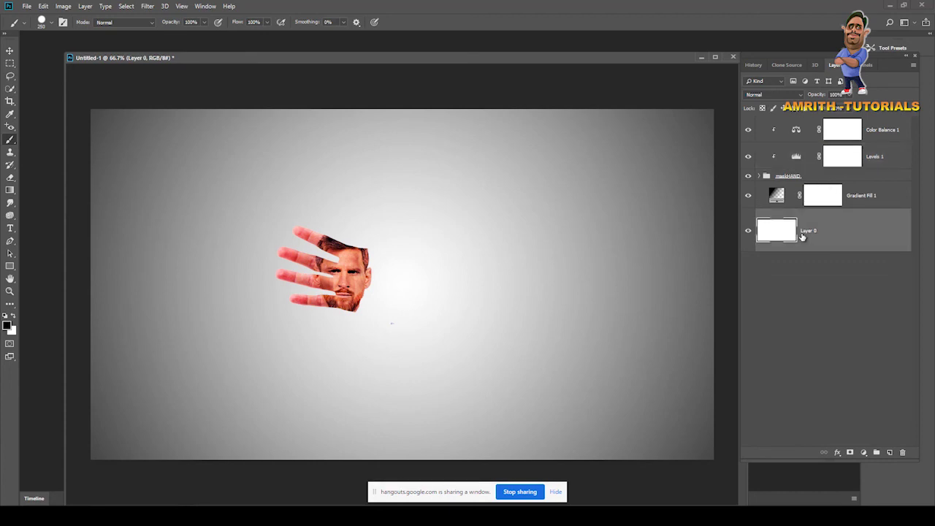
click(890, 453)
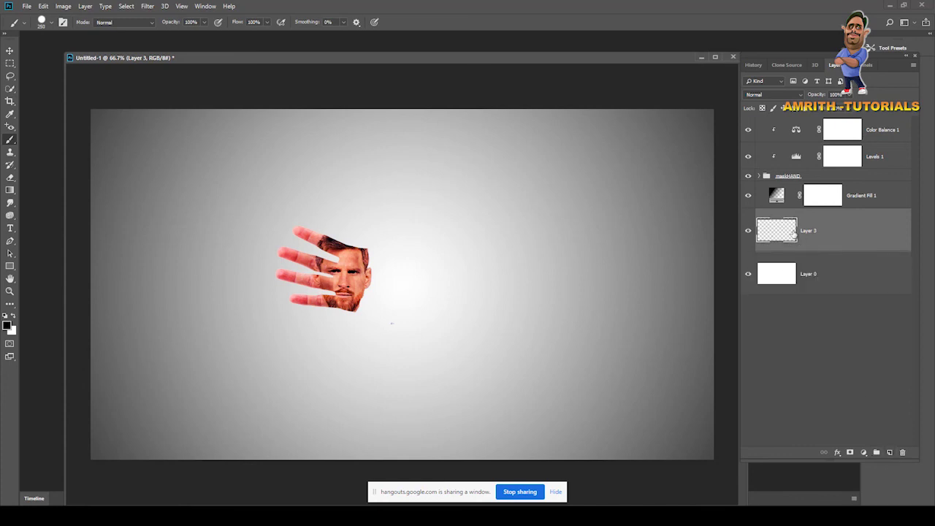
click(330, 389)
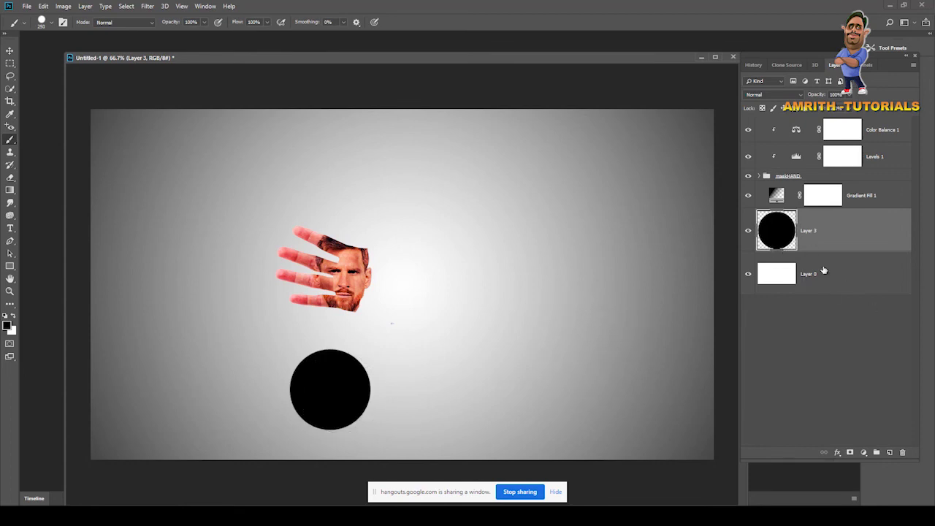
key(ctrl+z)
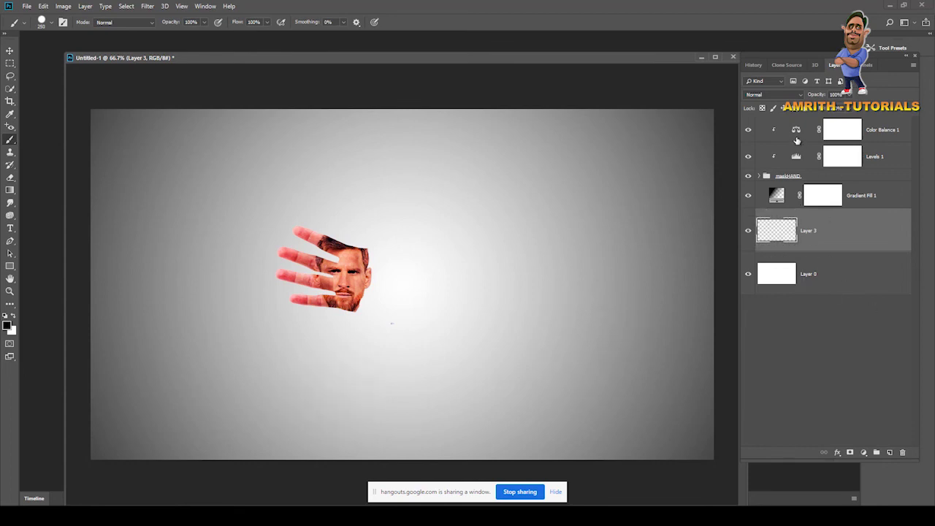
Step: Clear the extra Layers 3 and 4, then clip Color Balance 1 to the layer below
click(796, 134)
click(890, 452)
mouse_move(791, 160)
mouse_down()
mouse_move(807, 160)
mouse_move(820, 195)
mouse_move(809, 197)
mouse_move(802, 162)
mouse_up()
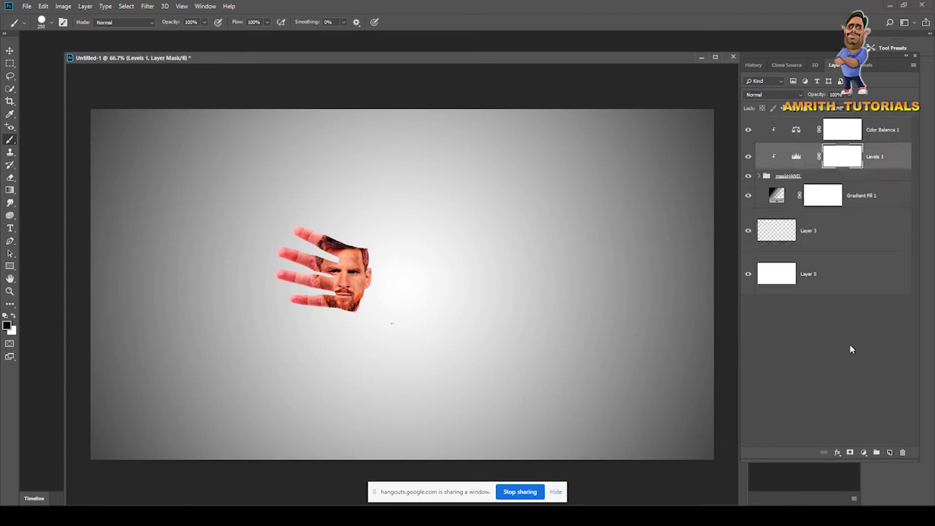
click(890, 452)
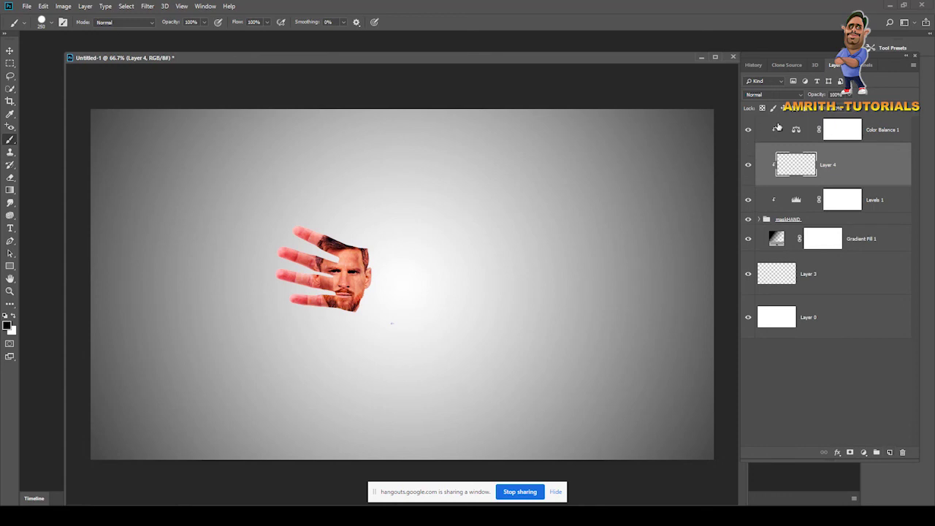
drag(807, 189, 797, 158)
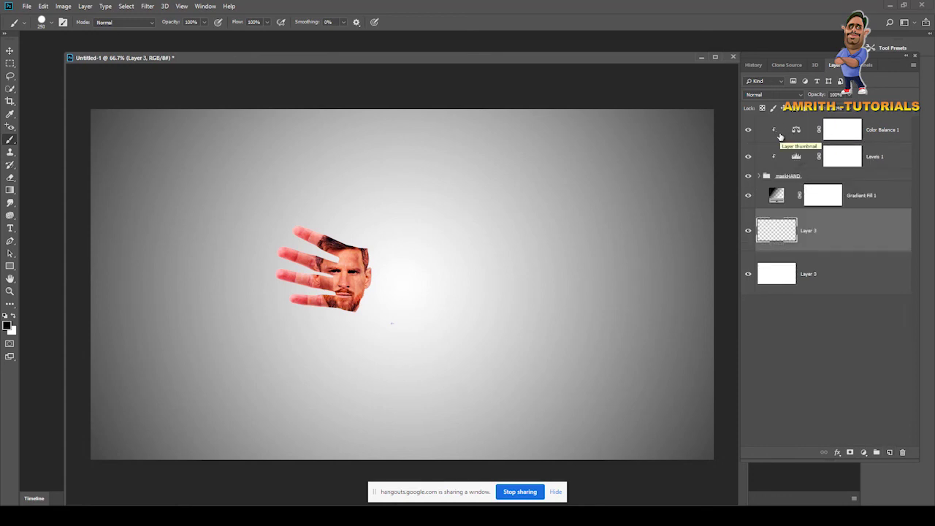
click(780, 136)
click(890, 452)
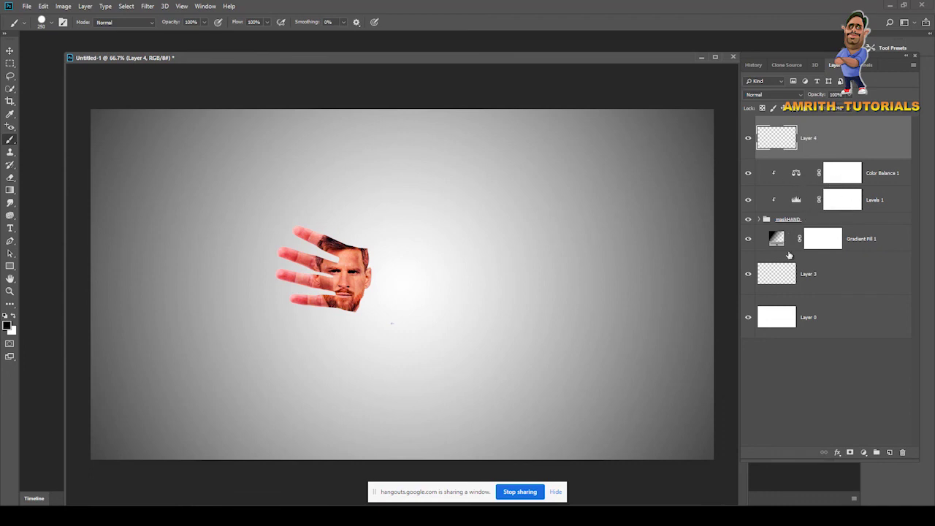
key(Delete)
key(Delete)
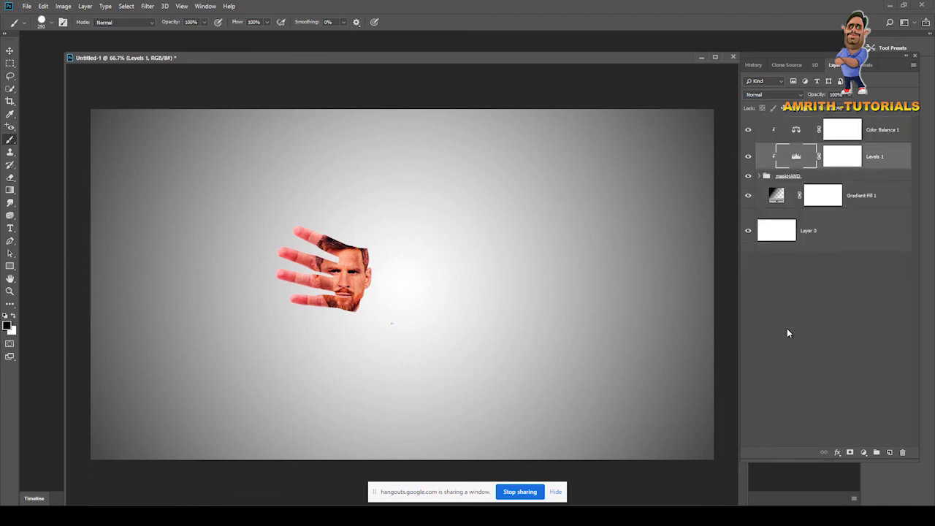
click(776, 131)
key(ctrl+alt+g)
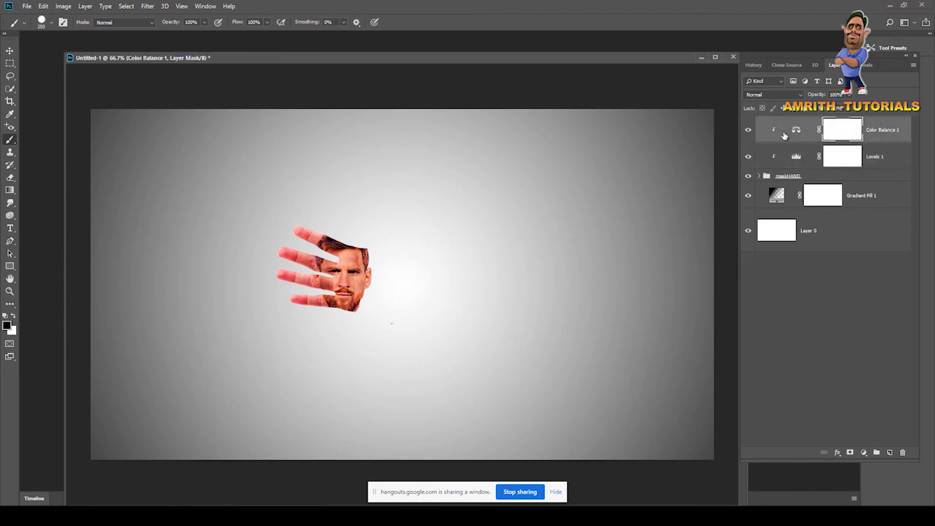
Step: On a new top layer, paint a black hard-brush dab just below the hand
click(889, 453)
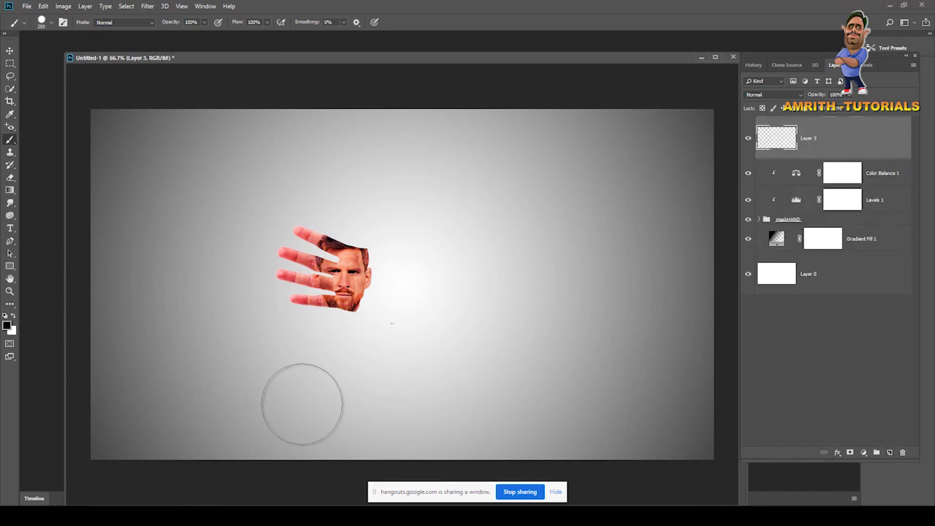
click(333, 388)
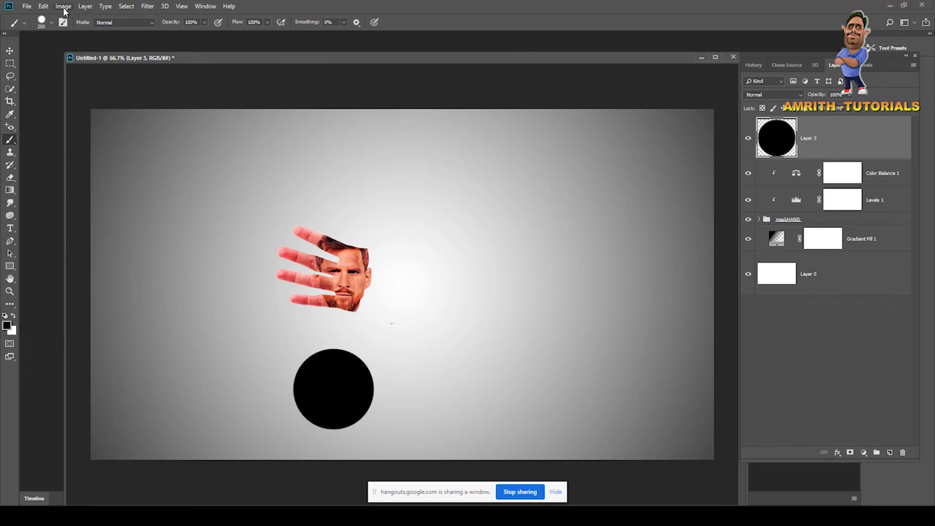
click(10, 50)
mouse_move(323, 391)
mouse_down()
mouse_move(319, 379)
mouse_move(331, 384)
mouse_up()
click(10, 140)
right_click(10, 139)
click(45, 140)
Step: Transform the black dab into a flat, wide ellipse raised under the hand
key(v)
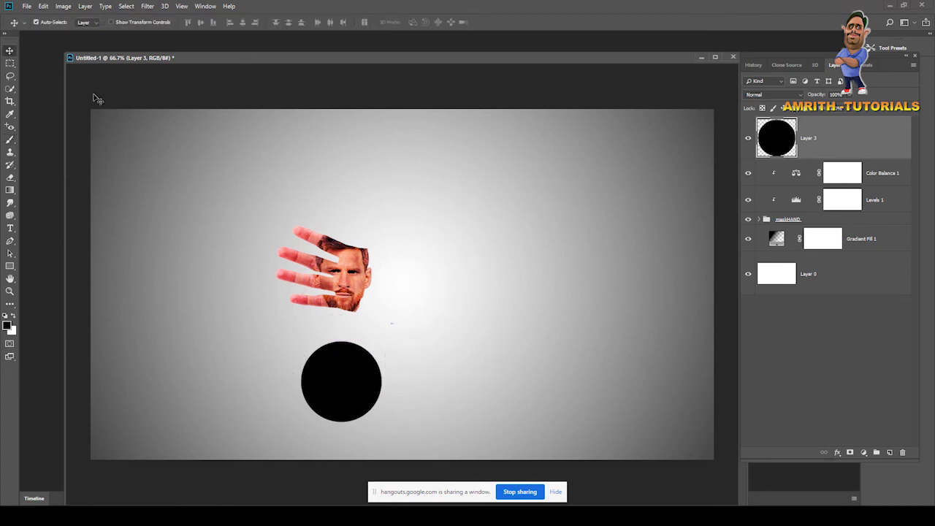
drag(346, 379, 342, 374)
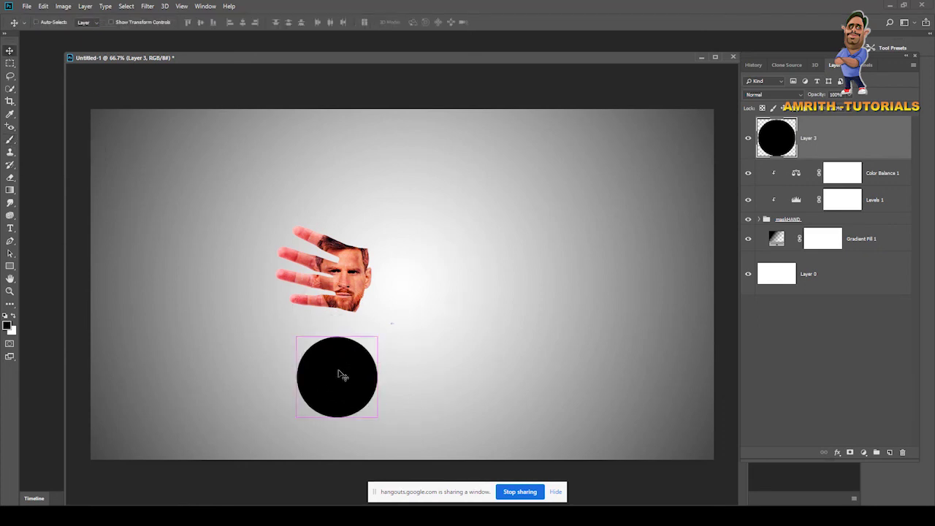
key(ctrl+t)
drag(337, 339, 417, 406)
drag(339, 413, 340, 334)
key(Return)
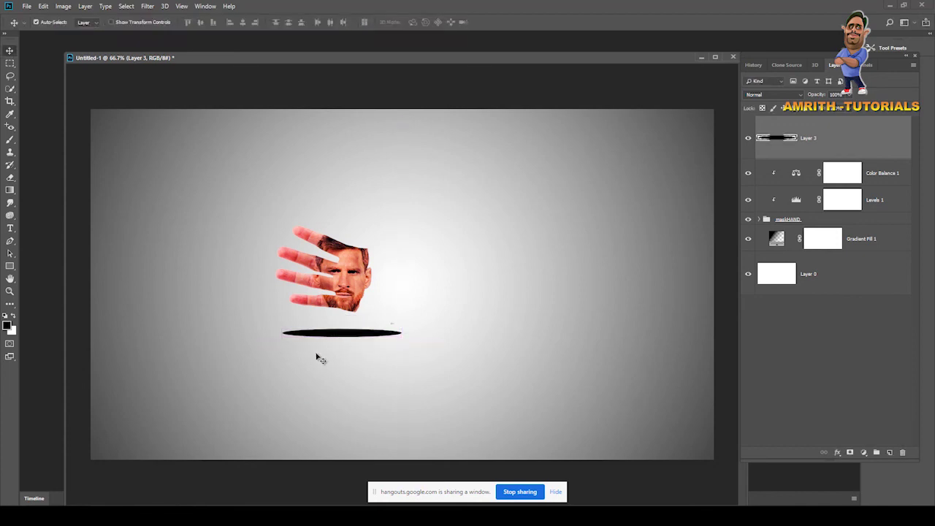
Step: Apply a Gaussian Blur of about 3.5 pixels radius to the shadow ellipse
click(148, 6)
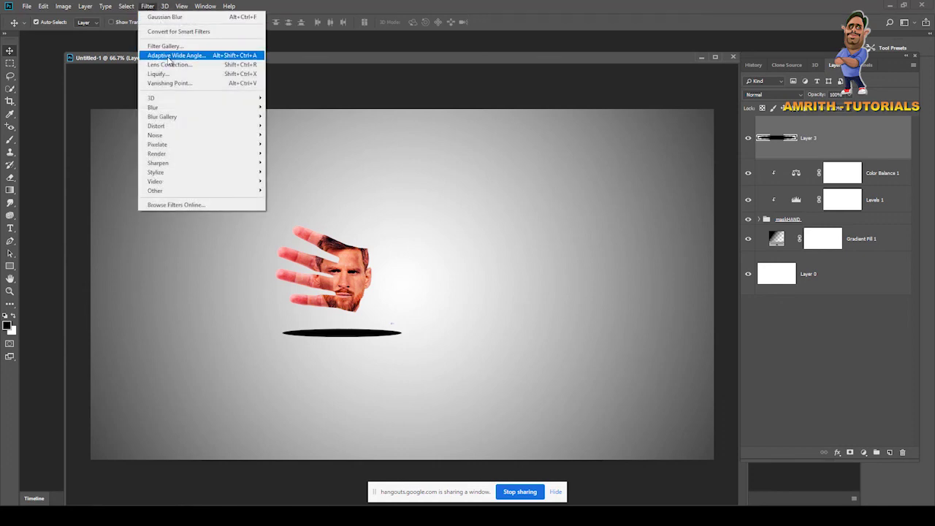
mouse_move(256, 107)
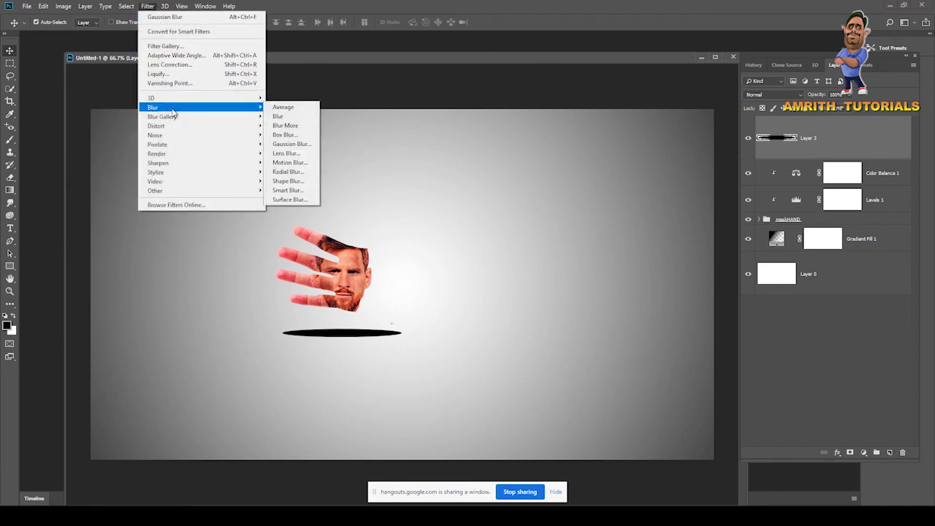
click(292, 144)
drag(580, 235, 549, 235)
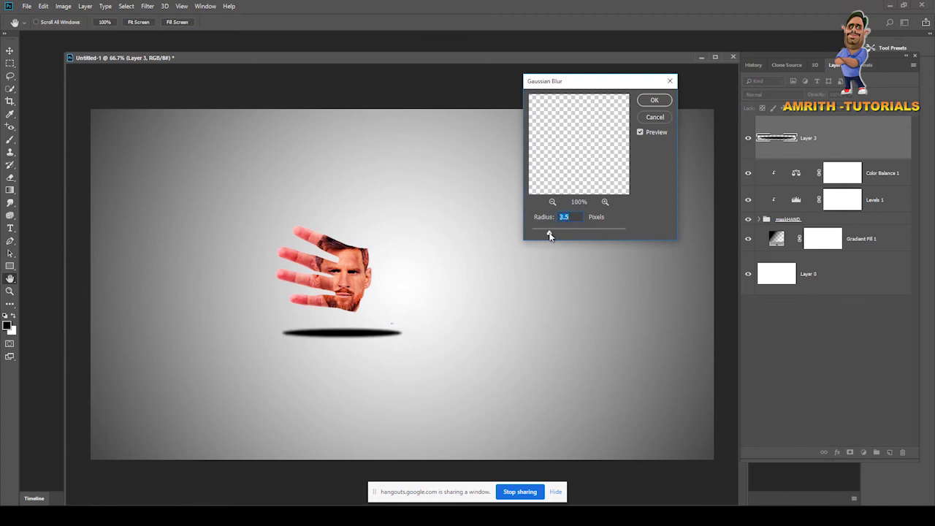
click(654, 100)
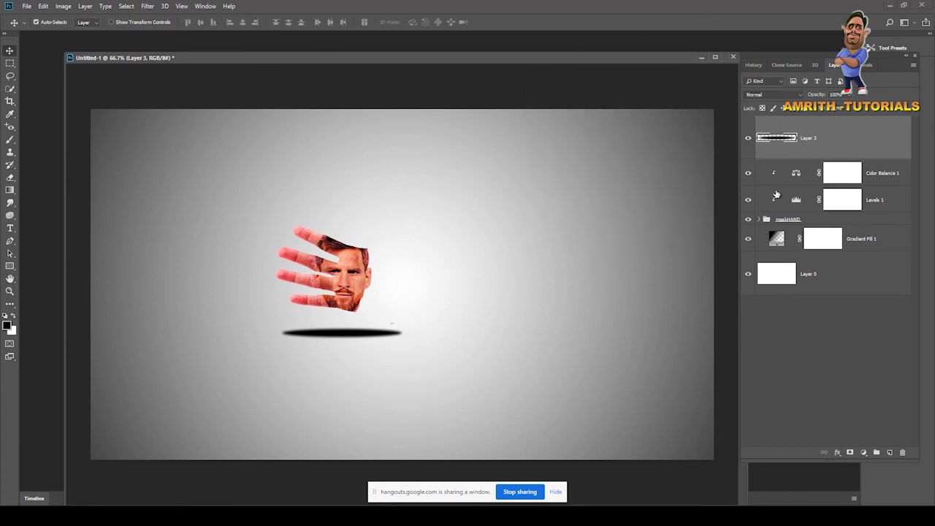
Step: Lower the shadow layer's opacity and dismiss the canvas error message
click(847, 96)
drag(839, 109, 819, 108)
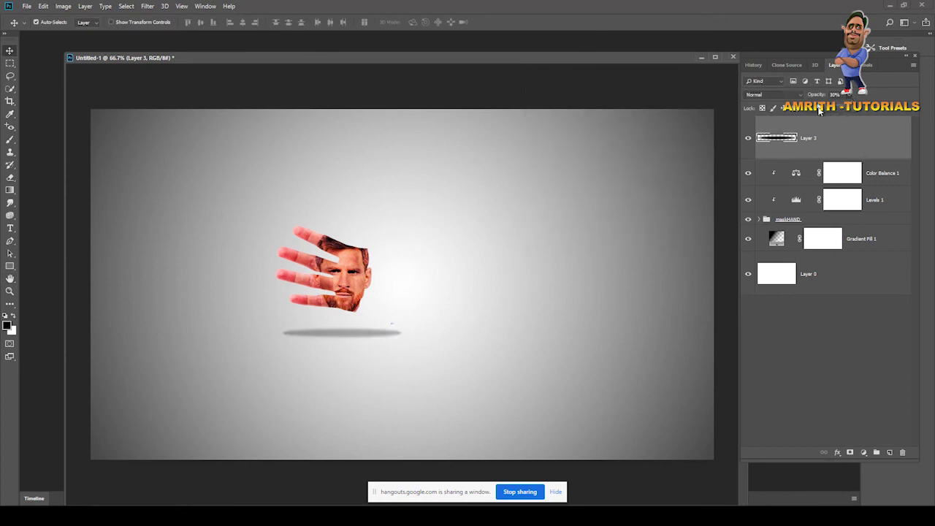
click(419, 248)
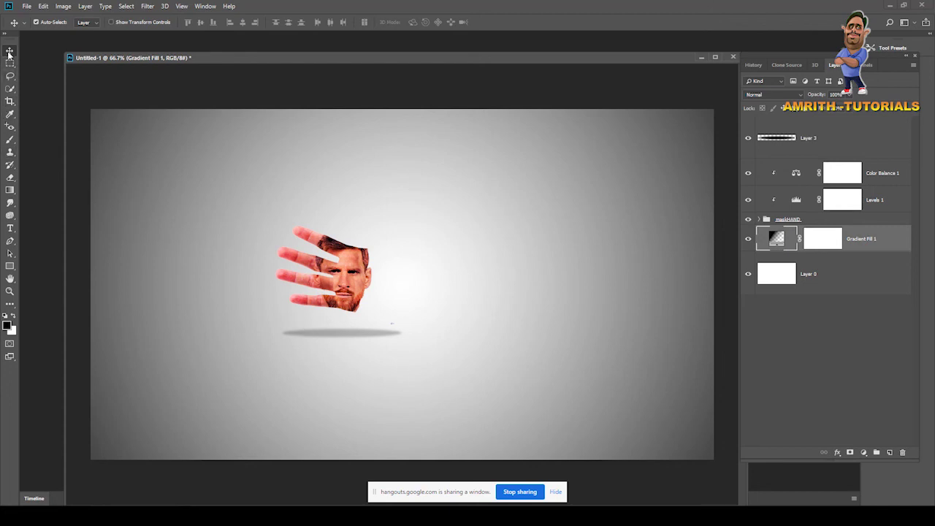
click(370, 338)
click(476, 194)
Step: Narrow the shadow on Layer 3 to about 97% width with Free Transform
click(802, 141)
key(ctrl+t)
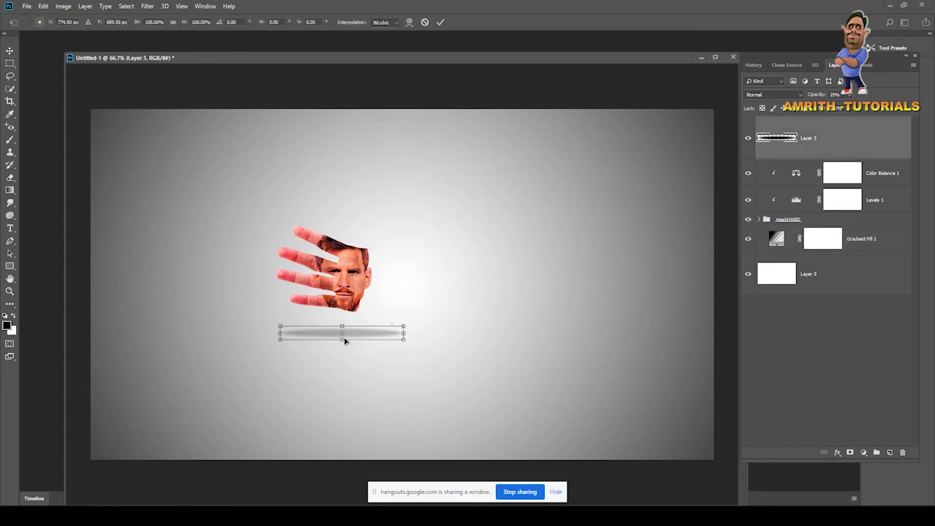
drag(408, 333, 353, 332)
key(Return)
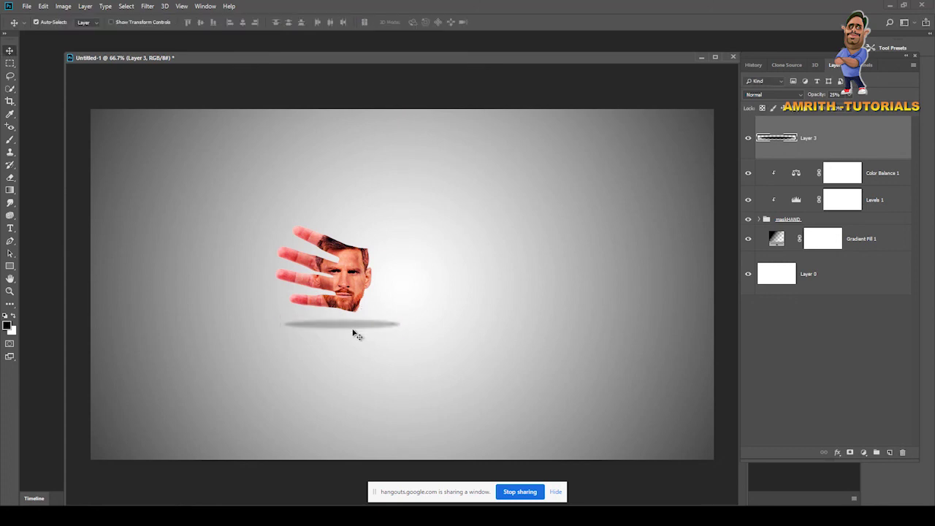
click(764, 216)
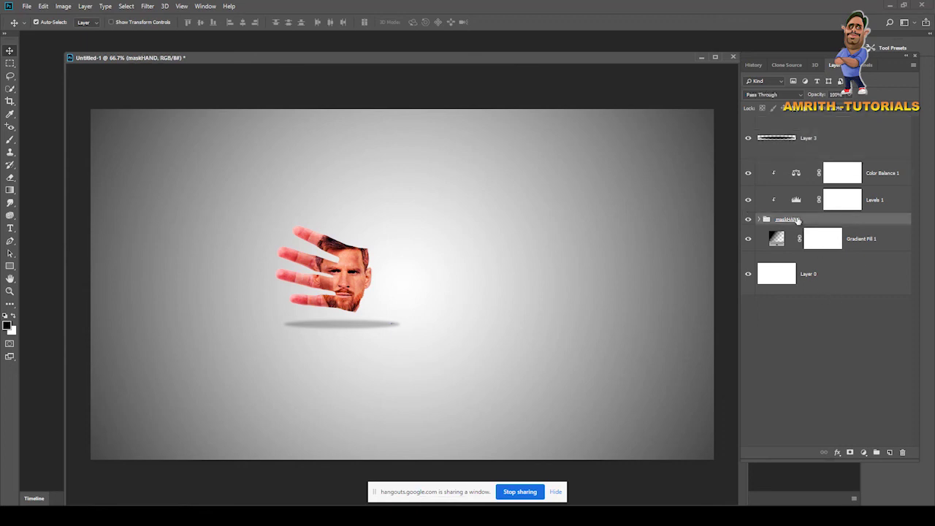
Step: Enable Bevel & Emboss on the maskHAND group in Emboss style with Depth 802
double_click(869, 221)
drag(609, 70, 653, 64)
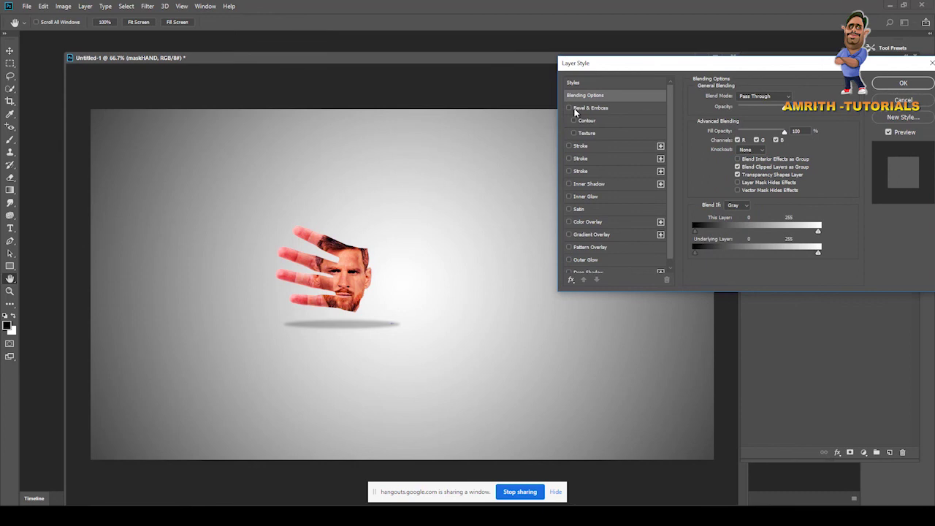
click(576, 110)
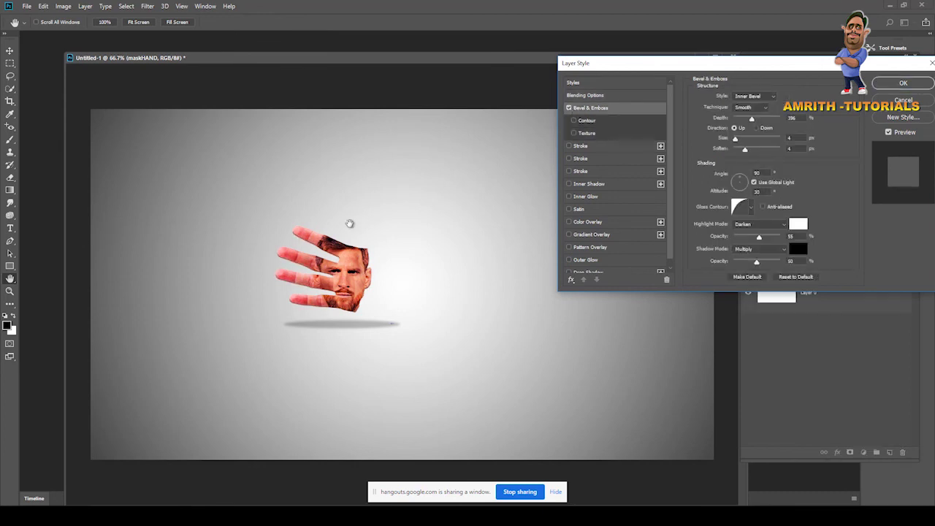
key(ctrl+plus)
click(569, 108)
click(569, 109)
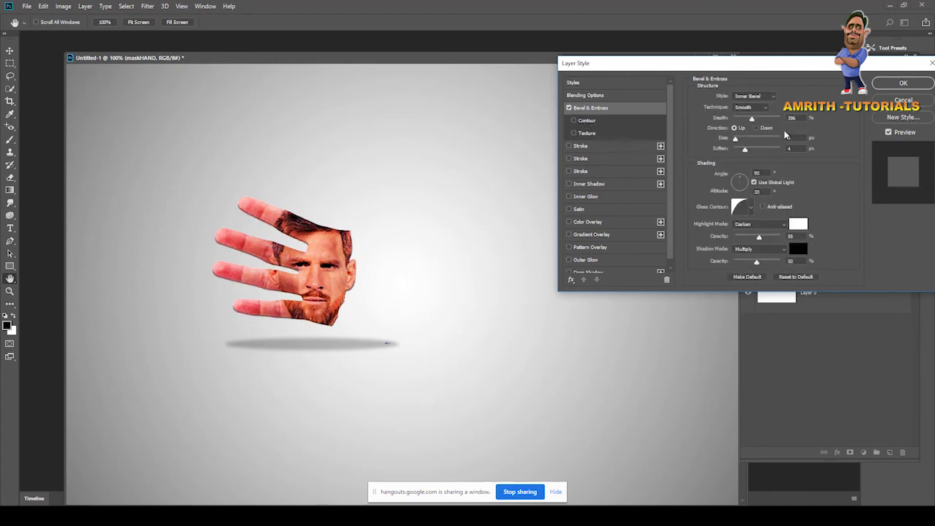
mouse_move(755, 124)
mouse_down()
mouse_move(769, 119)
mouse_move(760, 119)
mouse_up()
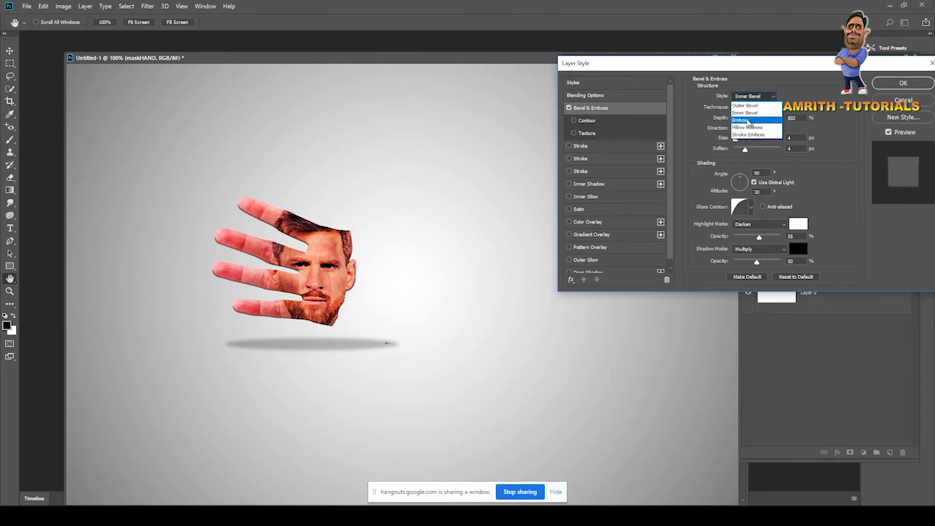
click(745, 120)
Step: Add Inner Shadow and Inner Glow, set emboss Size 1, and apply the styles
click(570, 146)
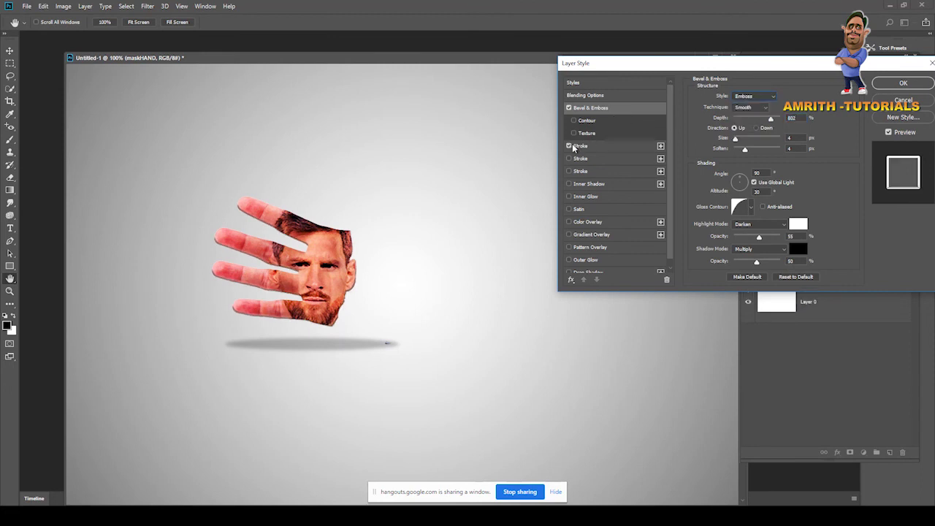
click(570, 146)
click(569, 184)
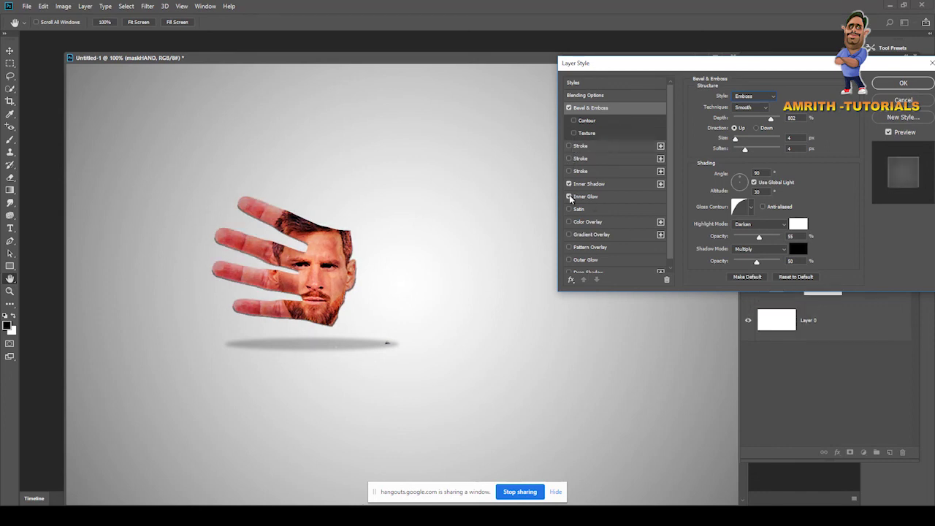
click(569, 197)
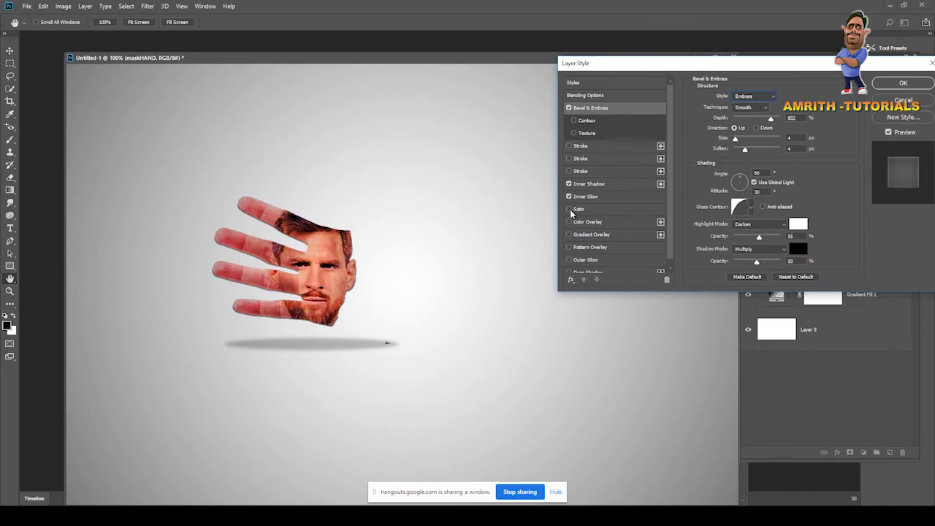
mouse_move(737, 138)
mouse_down()
mouse_move(745, 138)
mouse_move(737, 143)
mouse_up()
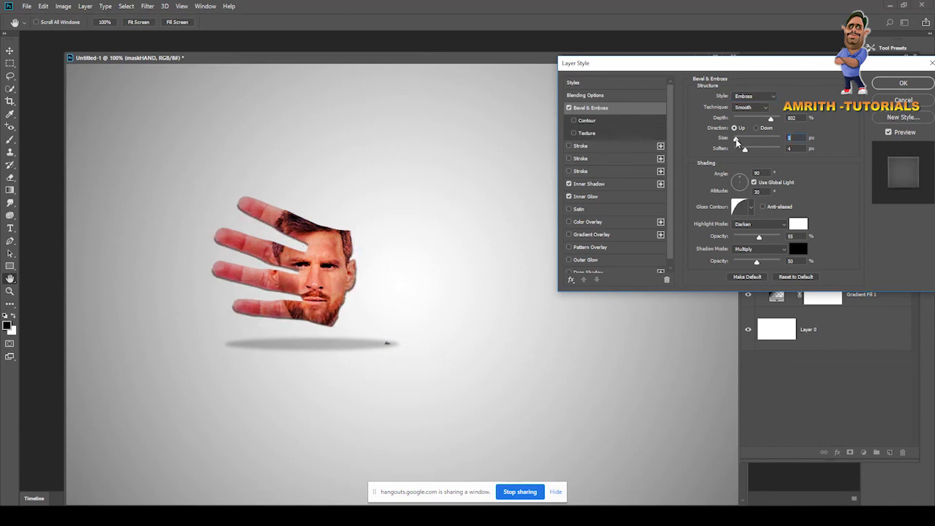
drag(785, 64, 633, 64)
click(751, 82)
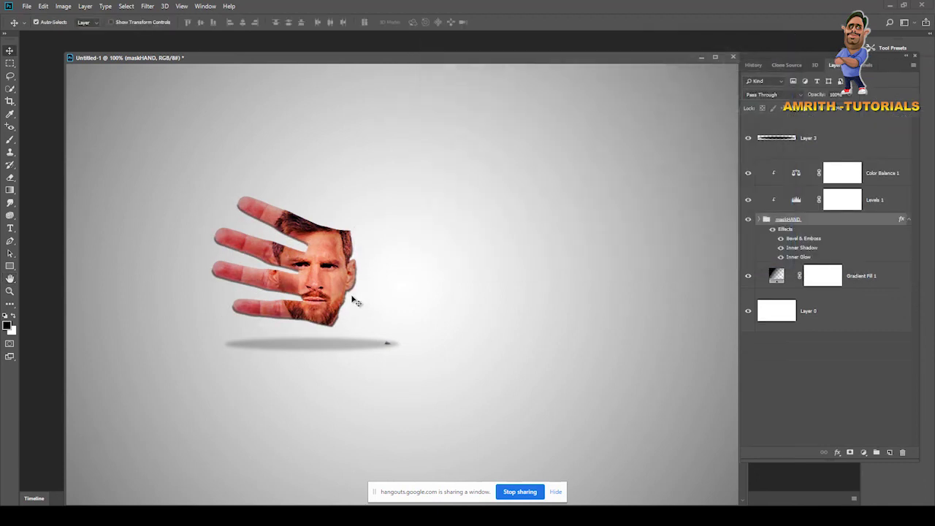
Step: Cancel the first text entry and move a new empty layer to the top
key(ctrl+minus)
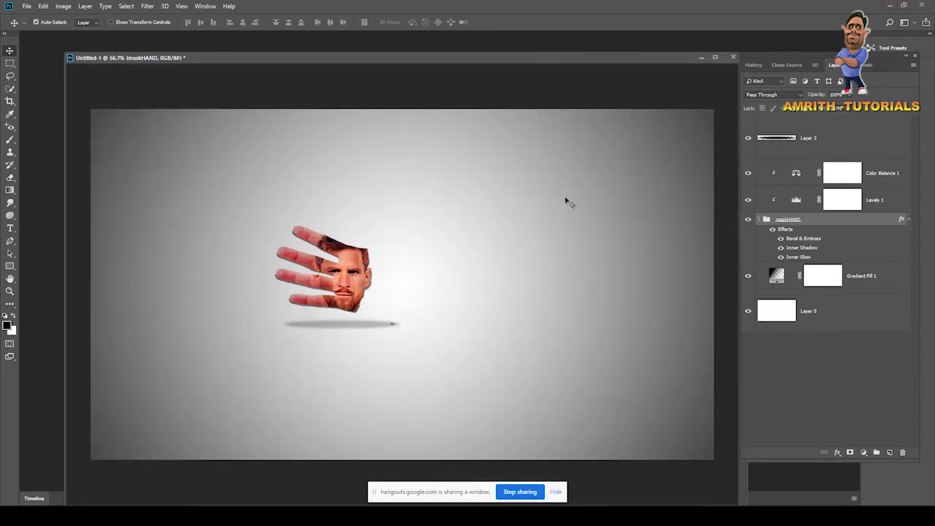
click(10, 228)
click(295, 207)
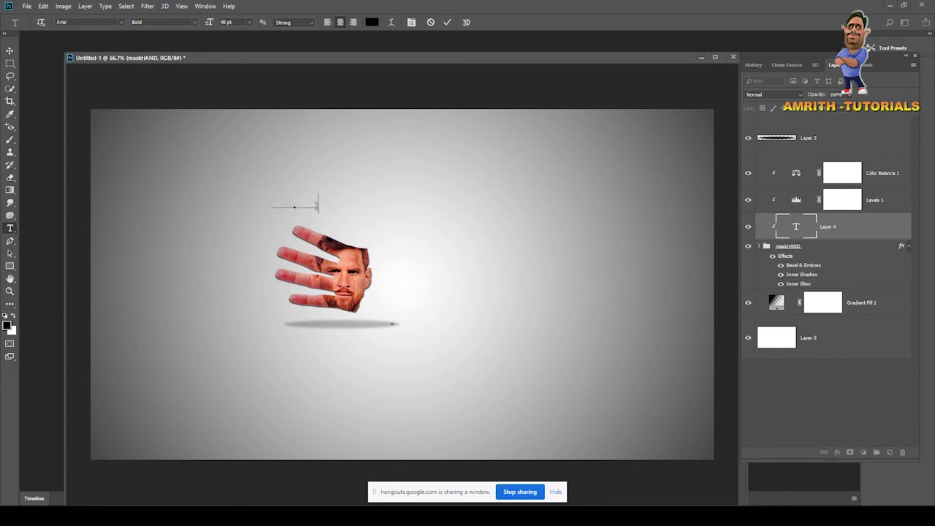
key(ctrl+a)
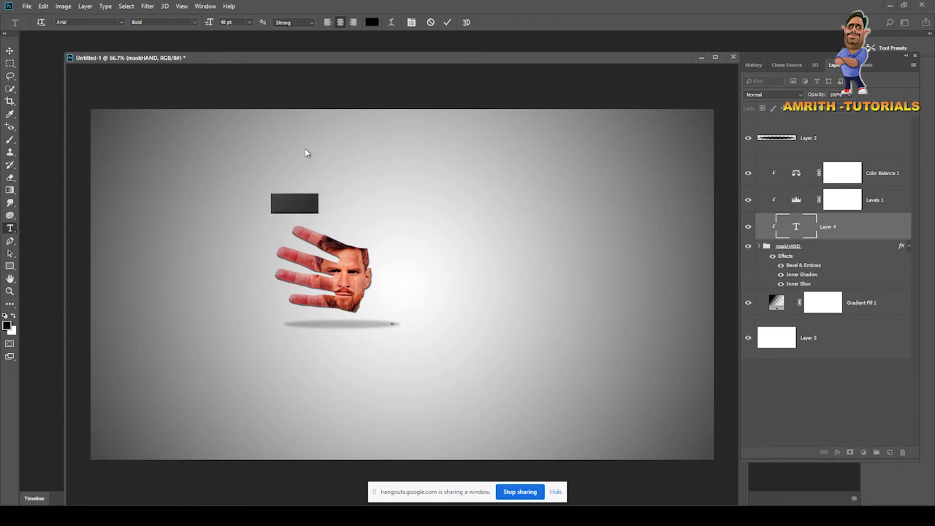
click(616, 220)
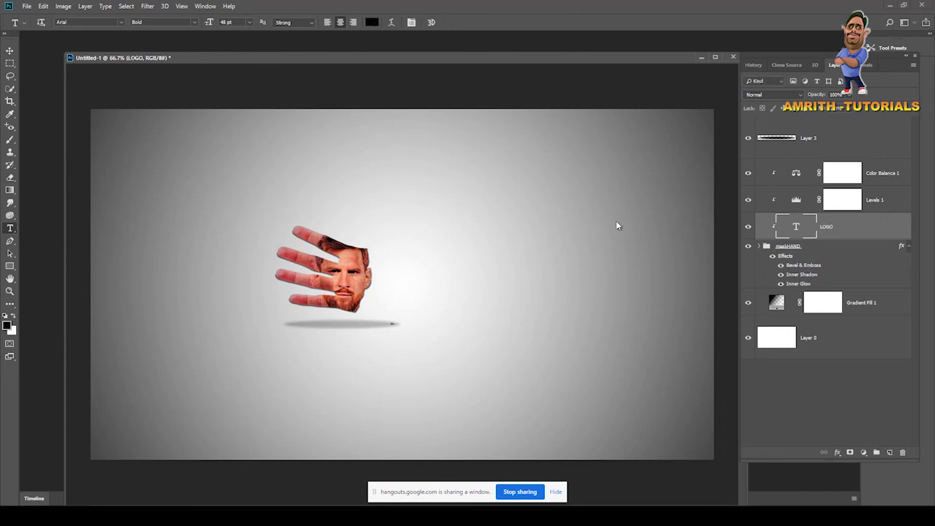
click(890, 452)
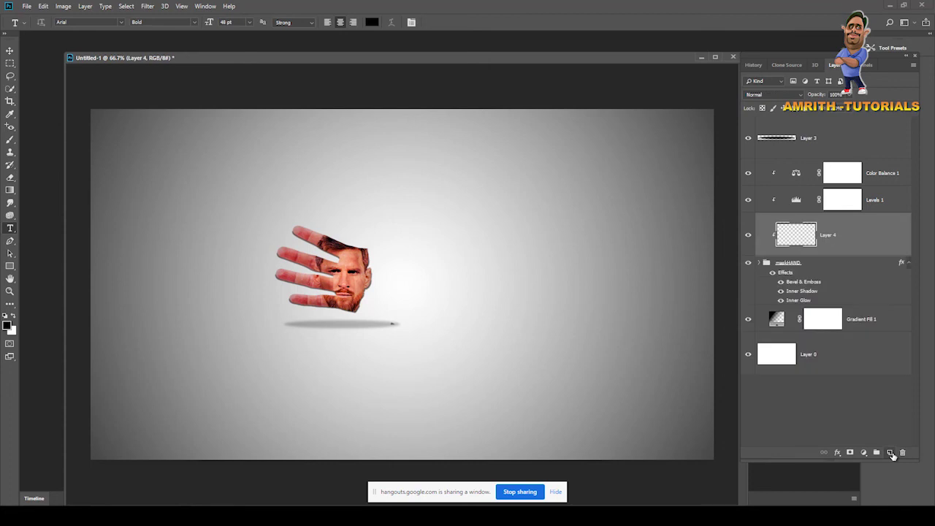
drag(796, 243, 787, 130)
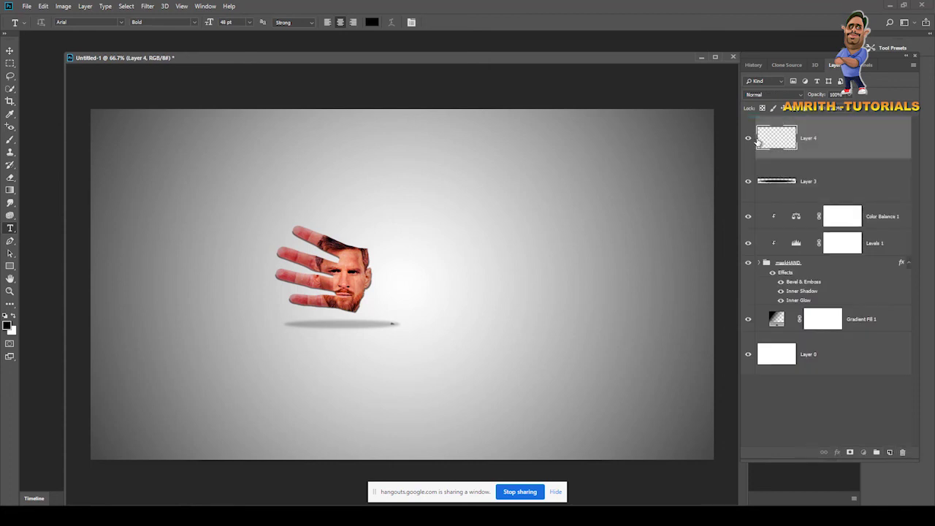
Step: Type LOGO above the hand, place it over the fingers, and preview CMYK proof colours
click(375, 196)
text(ds)
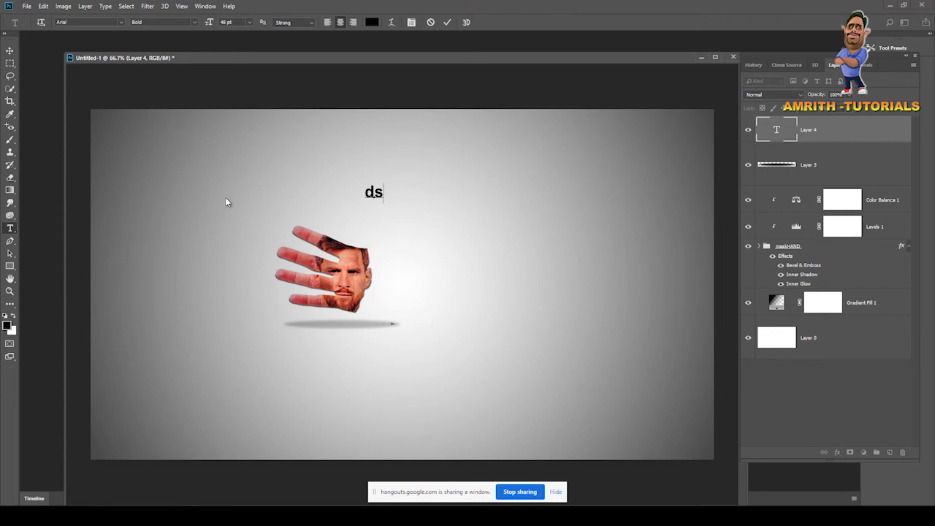
key(BackSpace)
key(BackSpace)
text(LOGO)
click(10, 50)
drag(383, 200, 332, 212)
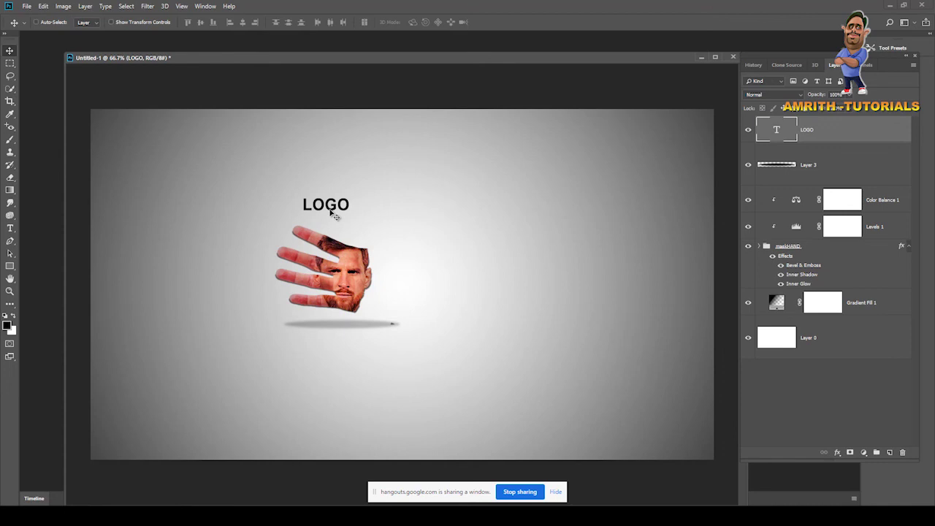
key(ctrl)
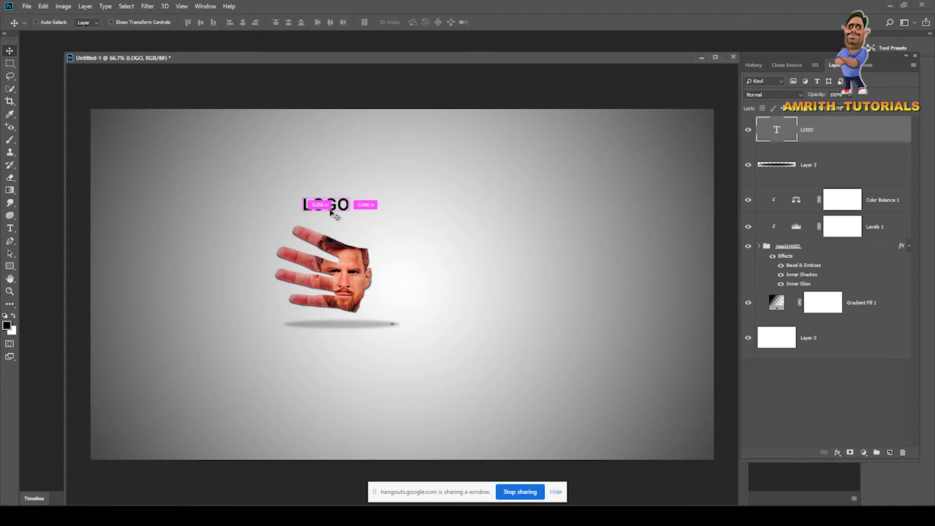
key(ctrl+y)
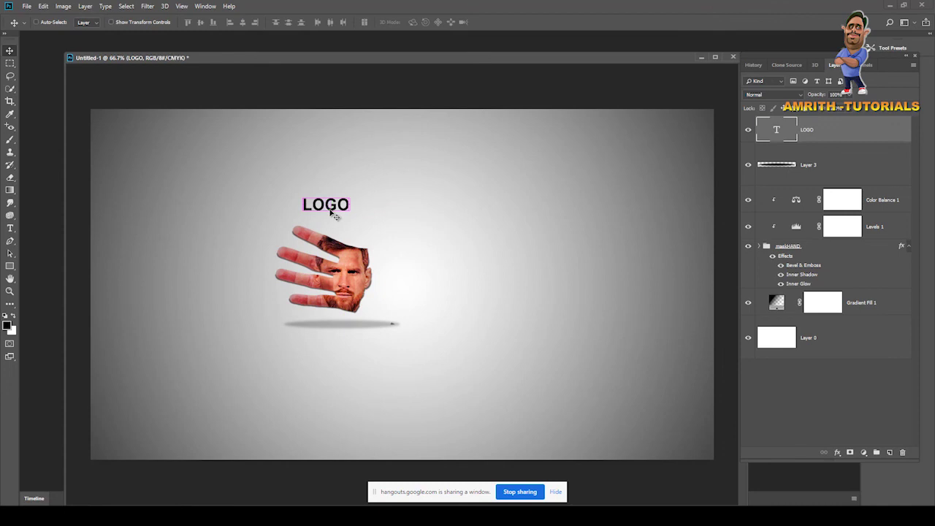